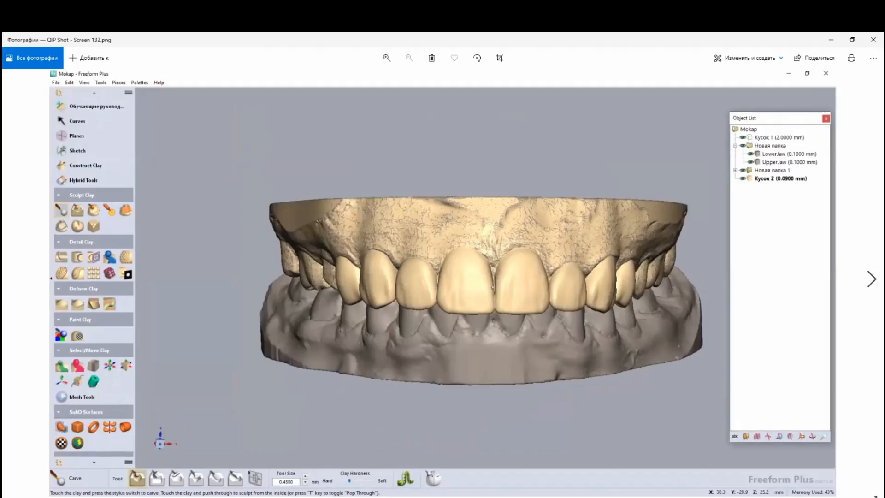
key("Right")
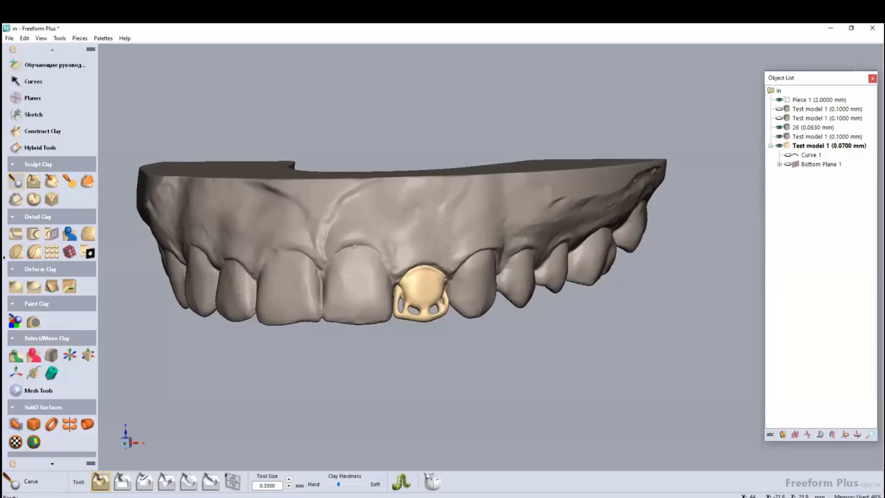
middle_click_drag(452, 269, 570, 262)
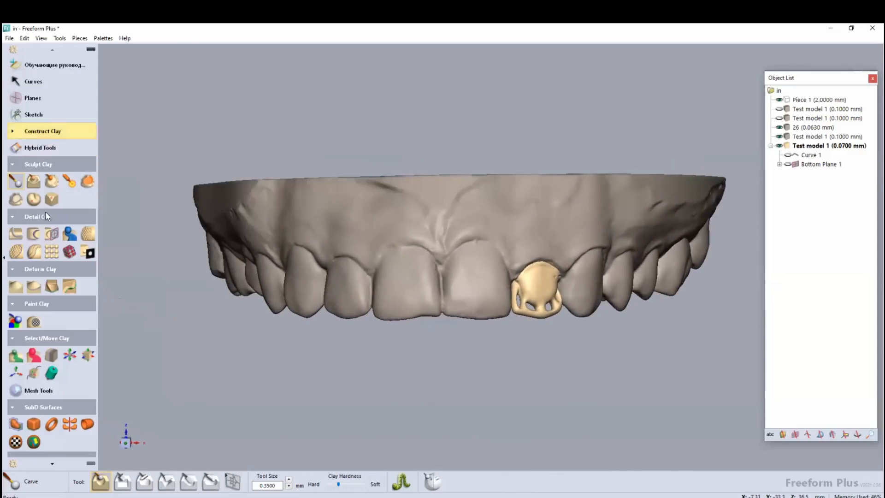
Expand the Curves tool group and collapse the Sculpt Clay and Detail Clay groups in the tool palette
left_click(51, 65)
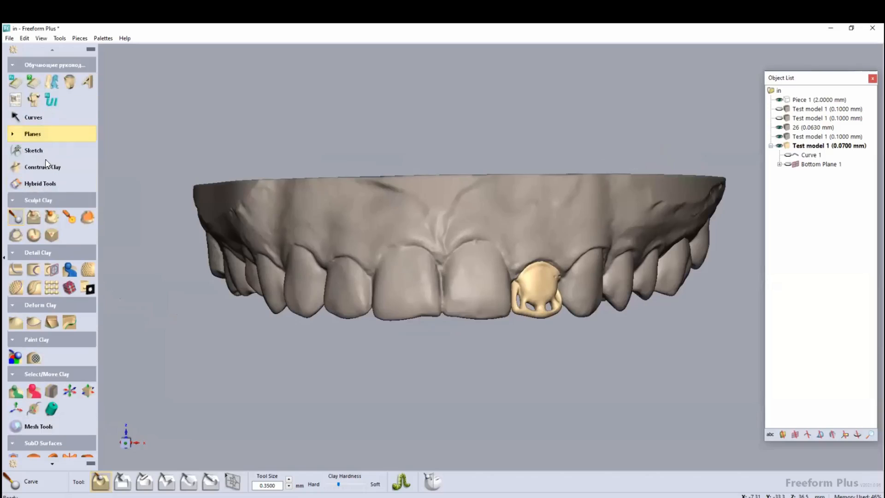
left_click(49, 66)
left_click(40, 83)
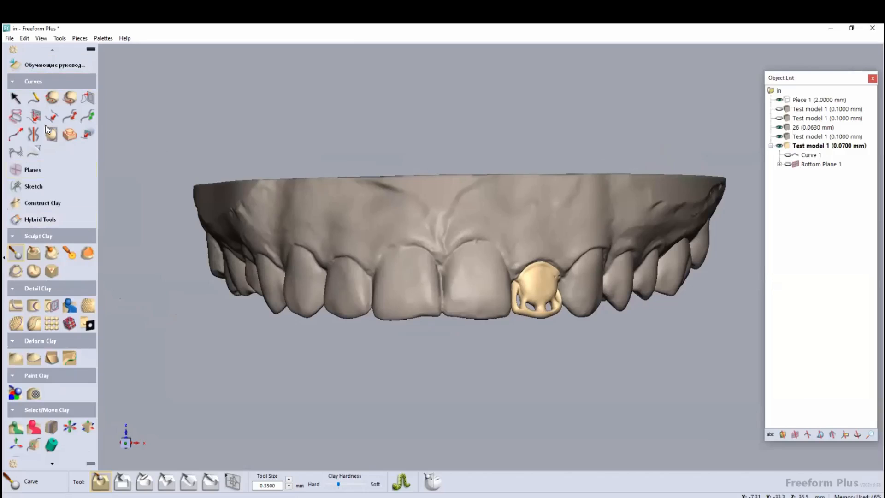
left_click(46, 236)
left_click(47, 253)
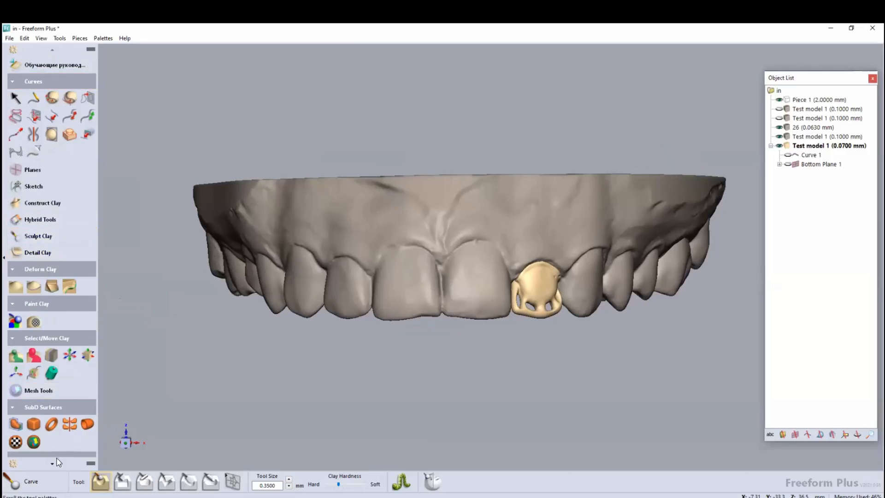
scroll(42, 365, "down", 6)
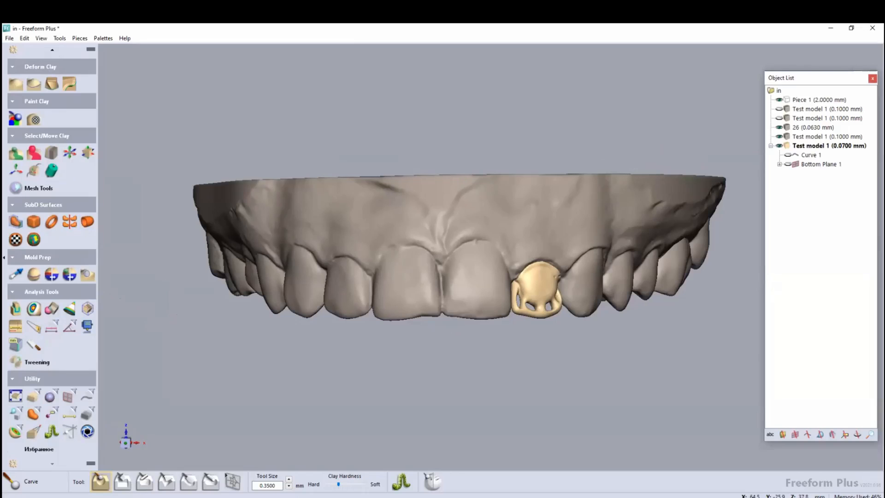
Move the Object List slightly lower over the viewport, hide it and show it again
left_click_drag(820, 78, 811, 99)
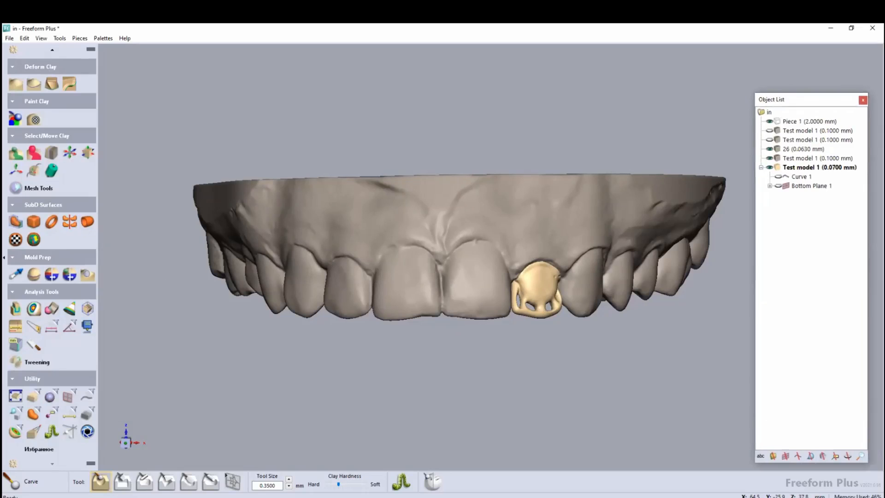
key("o")
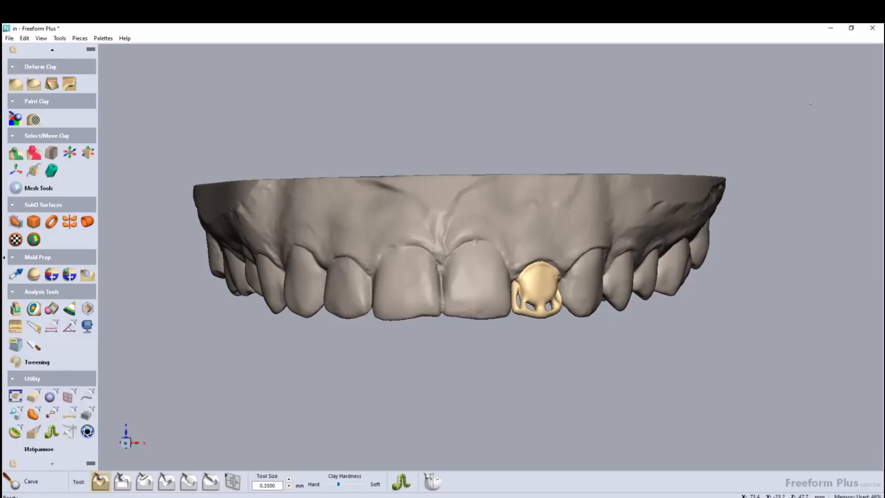
key("o")
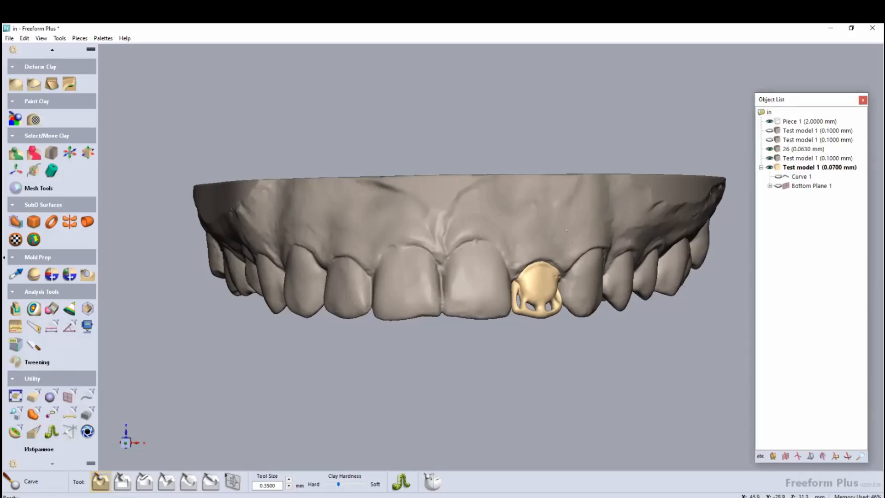
Delete all the test models and the 26 piece, with their curve and plane, keeping only Piece 1
mouse_move(524, 202)
middle_mouse_down()
mouse_move(592, 201)
mouse_move(518, 201)
mouse_move(664, 159)
mouse_move(443, 233)
mouse_move(562, 199)
mouse_move(599, 199)
mouse_move(553, 208)
mouse_move(488, 194)
mouse_move(583, 211)
mouse_move(604, 202)
mouse_move(533, 201)
middle_mouse_up()
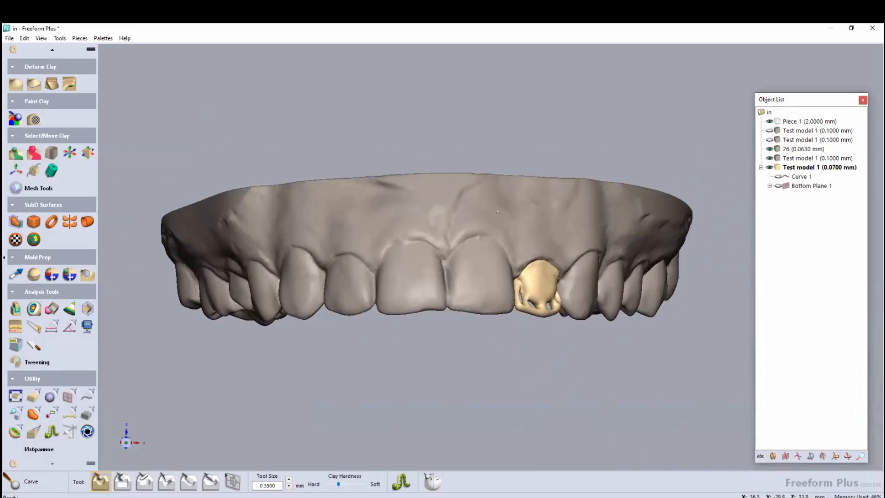
mouse_move(497, 211)
middle_mouse_down()
mouse_move(491, 104)
mouse_move(447, 161)
mouse_move(585, 203)
mouse_move(581, 143)
mouse_move(548, 138)
mouse_move(460, 221)
mouse_move(594, 245)
mouse_move(497, 210)
middle_mouse_up()
right_click_drag(498, 210, 585, 152)
mouse_move(595, 241)
middle_mouse_down()
mouse_move(649, 226)
mouse_move(593, 241)
middle_mouse_up()
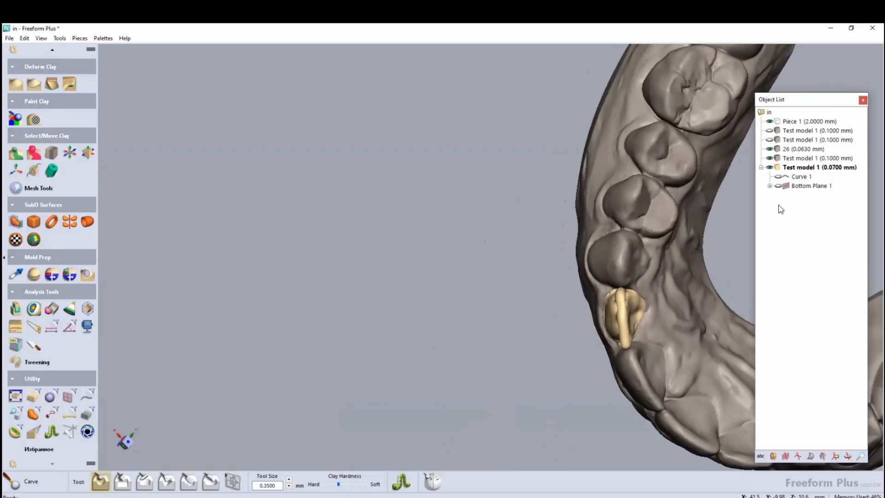
left_click_drag(792, 204, 792, 129)
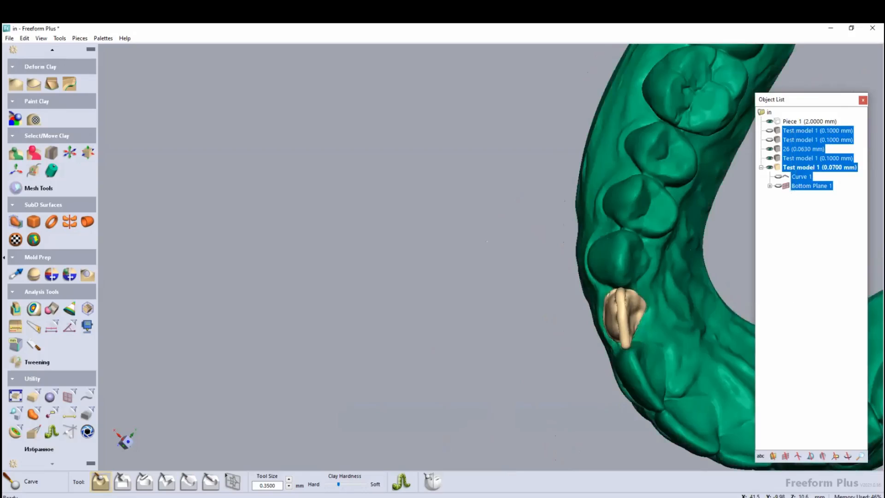
right_click(791, 129)
left_click(815, 293)
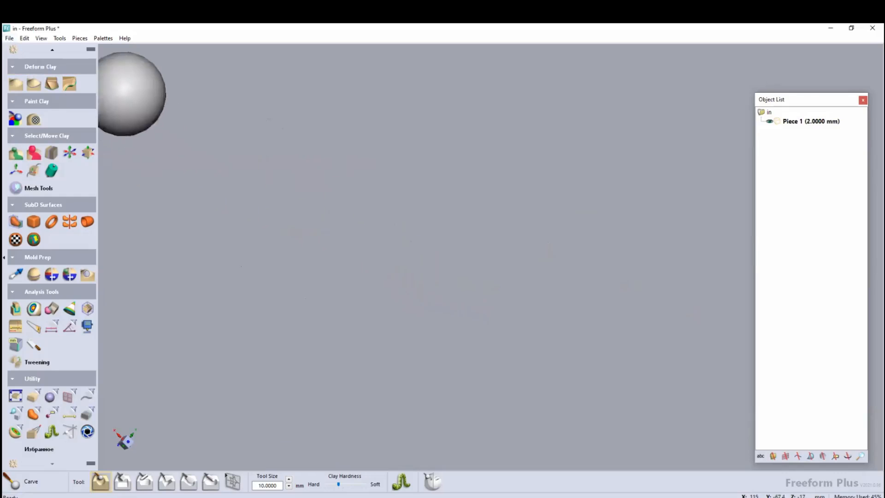
Start a model import and load the Test model defout file from the desktop folder 1. Introductory course
left_click(9, 38)
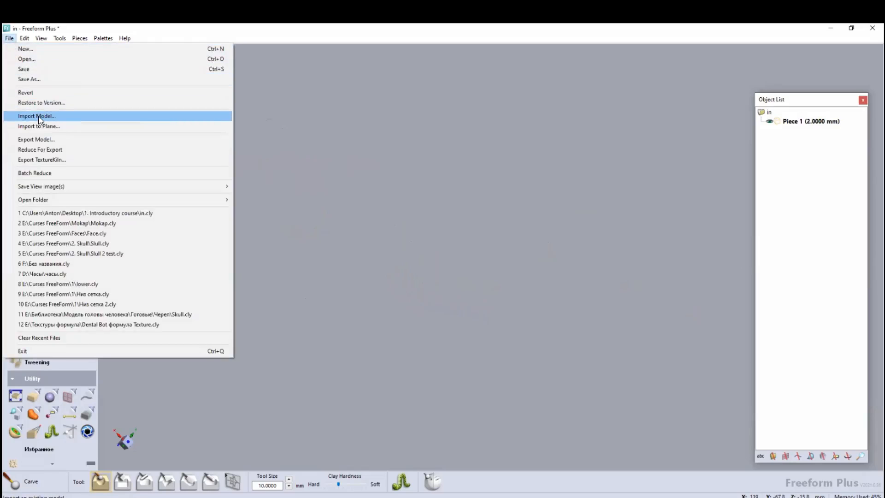
left_click(39, 118)
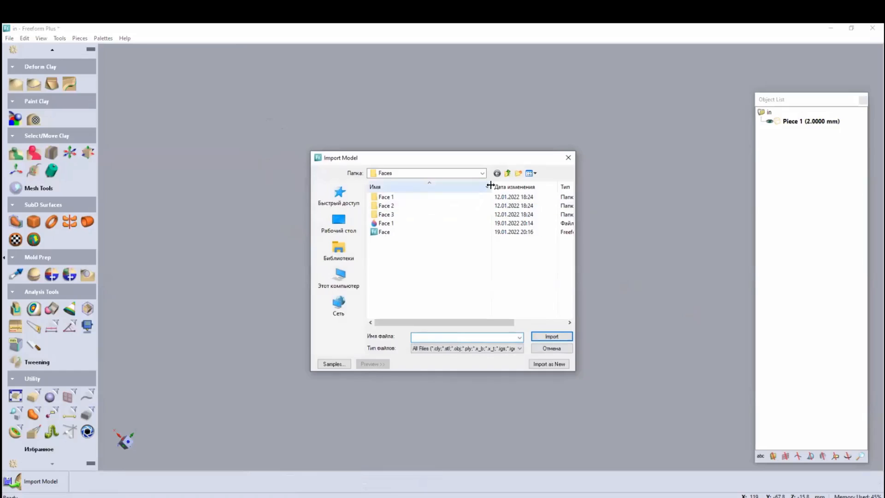
left_click(506, 173)
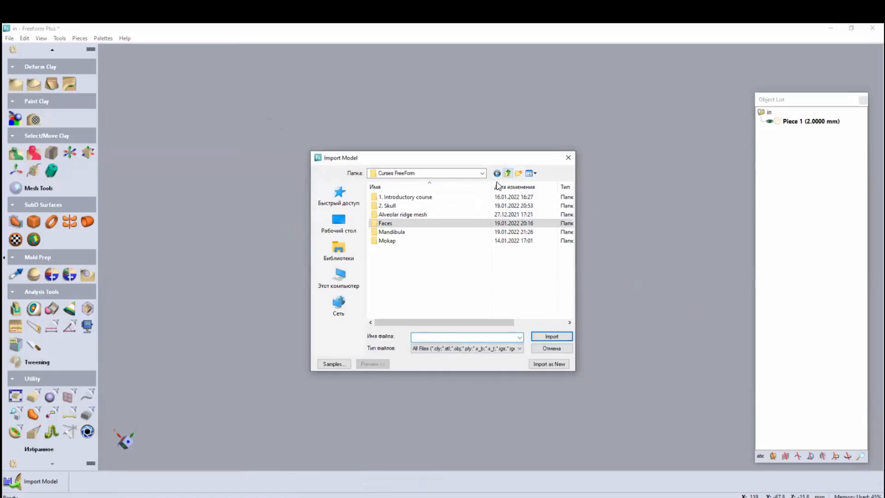
left_click(401, 198)
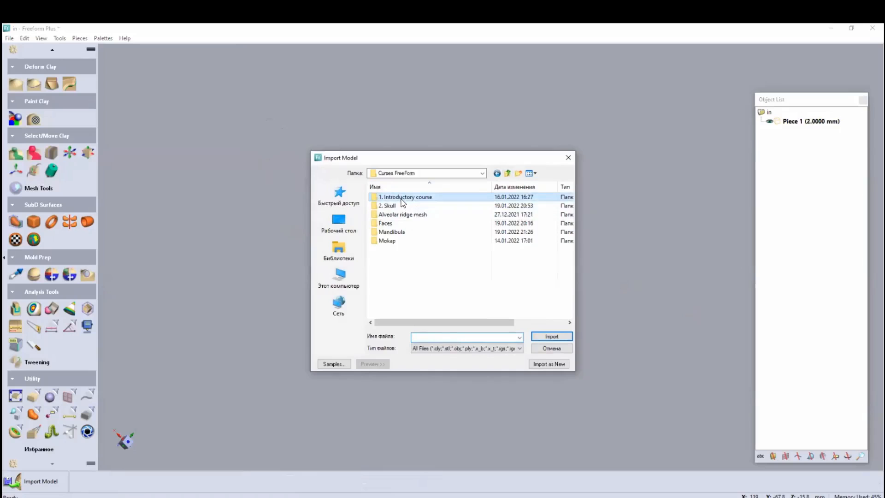
double_click(401, 198)
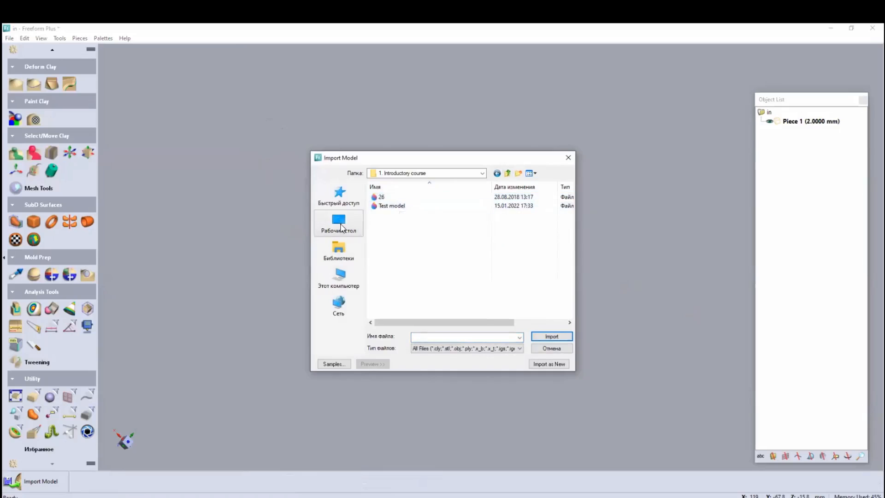
left_click(340, 225)
scroll(570, 228, "down", 1)
scroll(569, 232, "down", 3)
double_click(436, 229)
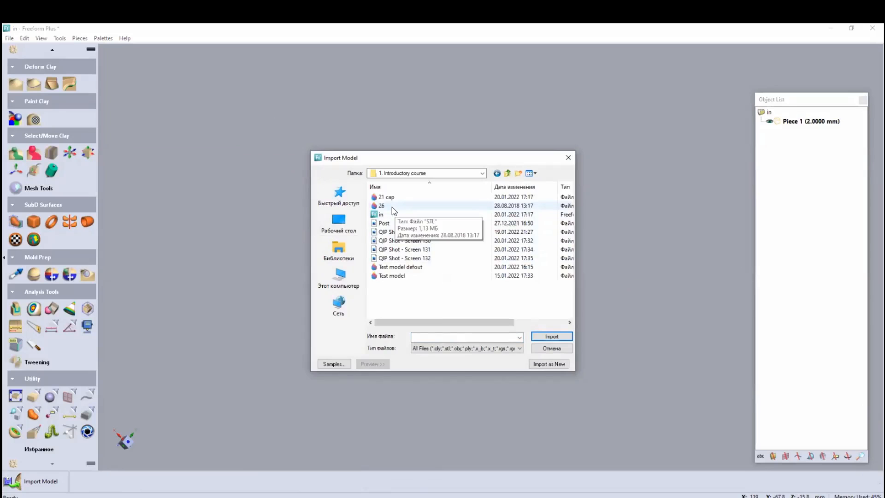
left_click(402, 267)
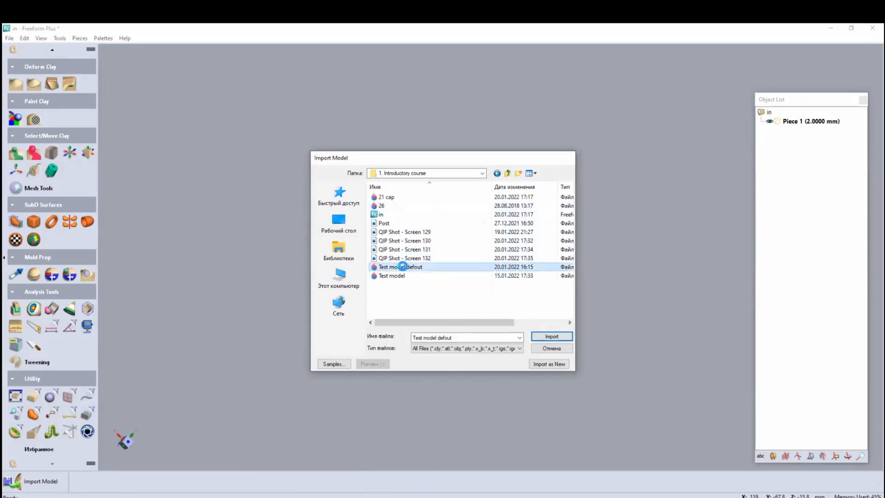
double_click(402, 267)
Preview the jaw scan as a Mesh import and set the import type back to Clay for comparison
middle_click_drag(498, 300, 474, 206)
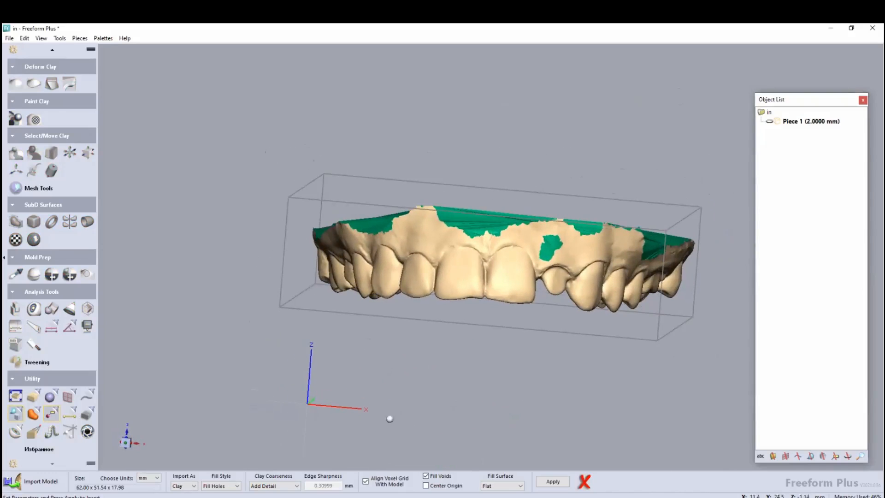
left_click(189, 485)
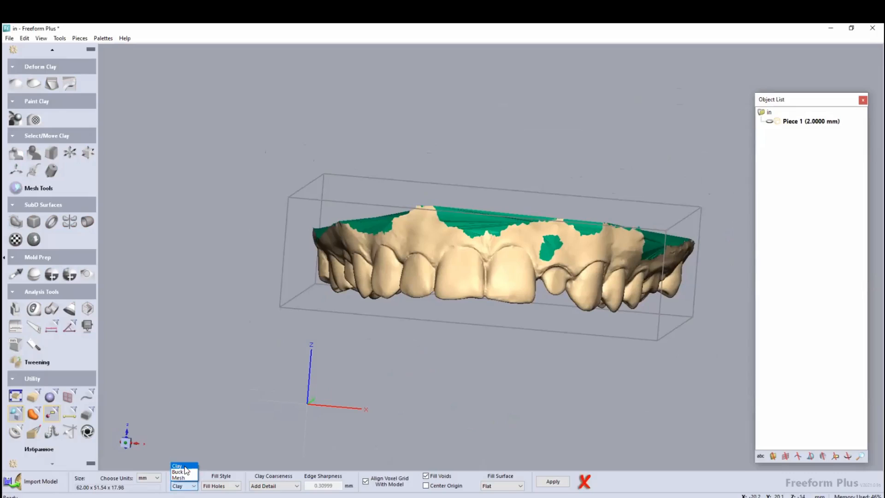
left_click(184, 478)
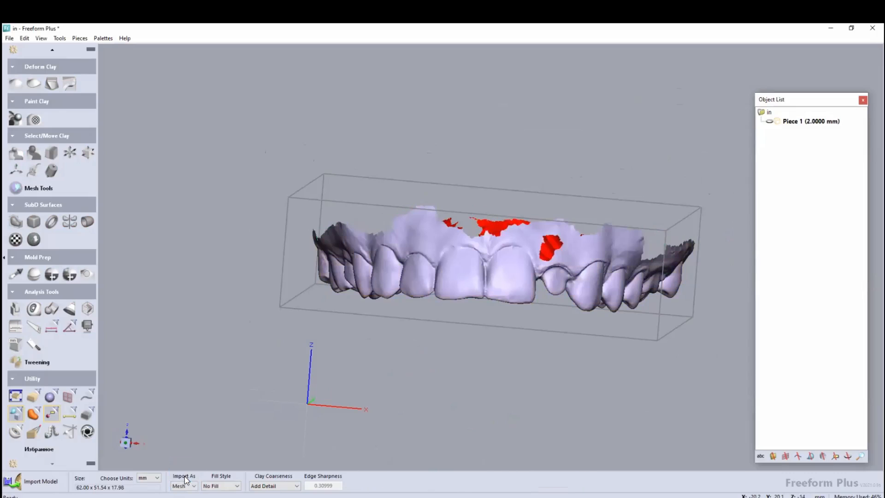
middle_click_drag(434, 297, 363, 347)
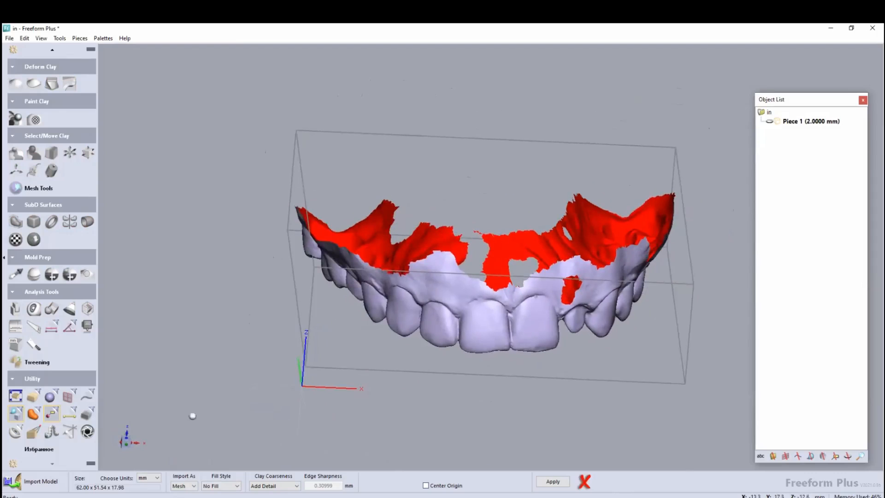
left_click(194, 486)
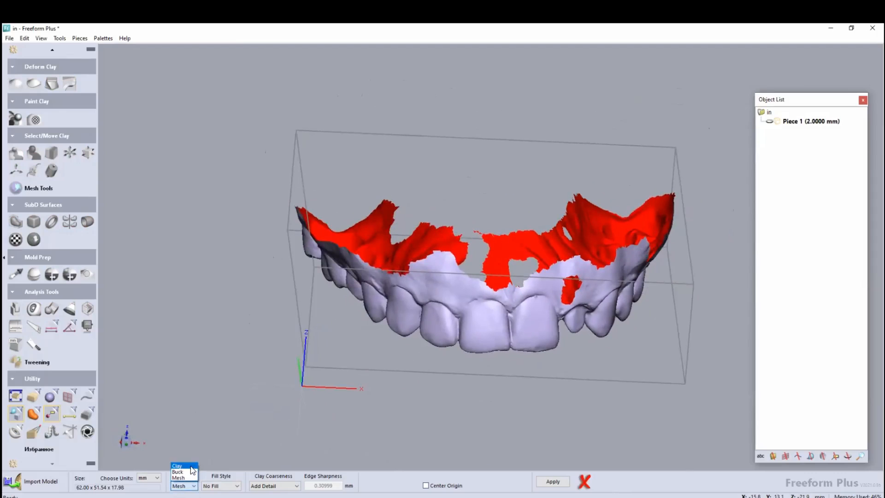
left_click(191, 466)
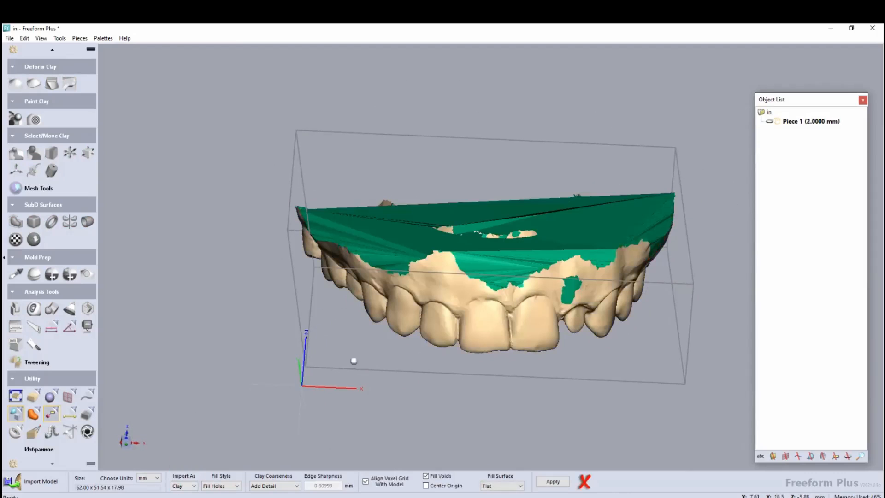
mouse_move(407, 320)
middle_mouse_down()
mouse_move(439, 331)
mouse_move(425, 380)
mouse_move(422, 335)
mouse_move(406, 324)
mouse_move(350, 321)
mouse_move(397, 324)
middle_mouse_up()
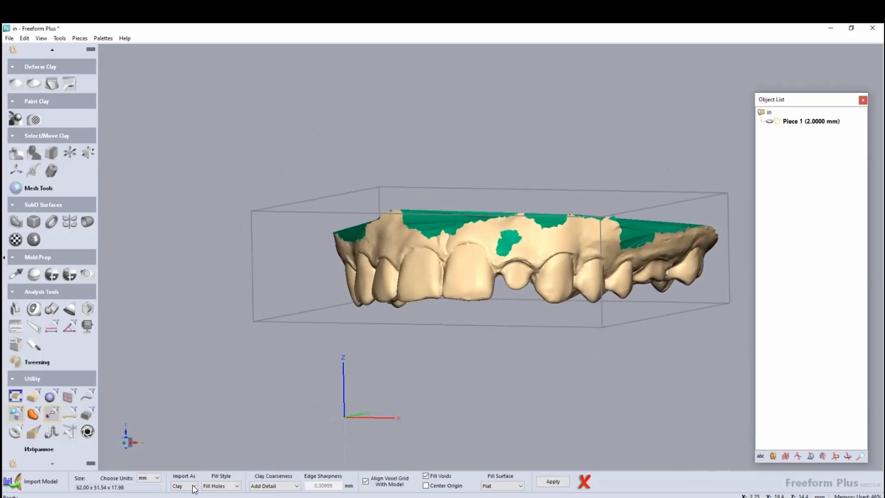
Import the jaw scan as Mesh with the fill style No Fill
left_click(195, 486)
left_click(182, 476)
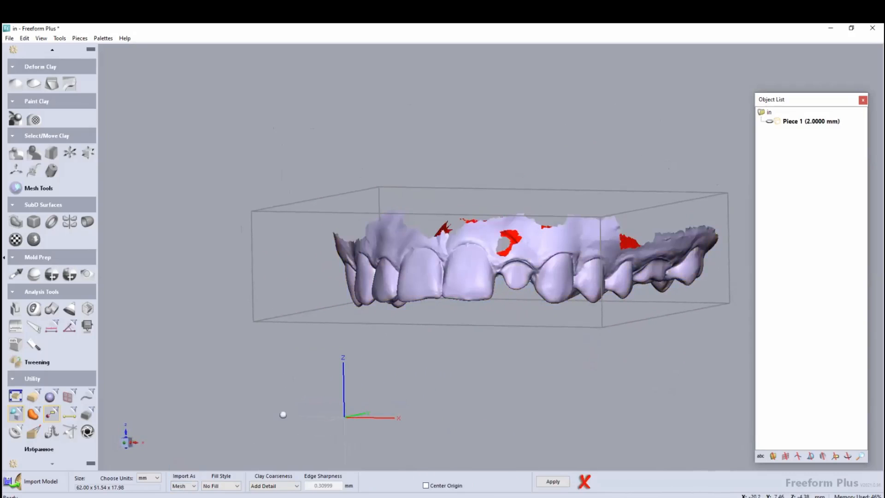
mouse_move(448, 324)
middle_mouse_down()
mouse_move(470, 310)
mouse_move(476, 264)
mouse_move(441, 295)
mouse_move(424, 269)
mouse_move(461, 317)
middle_mouse_up()
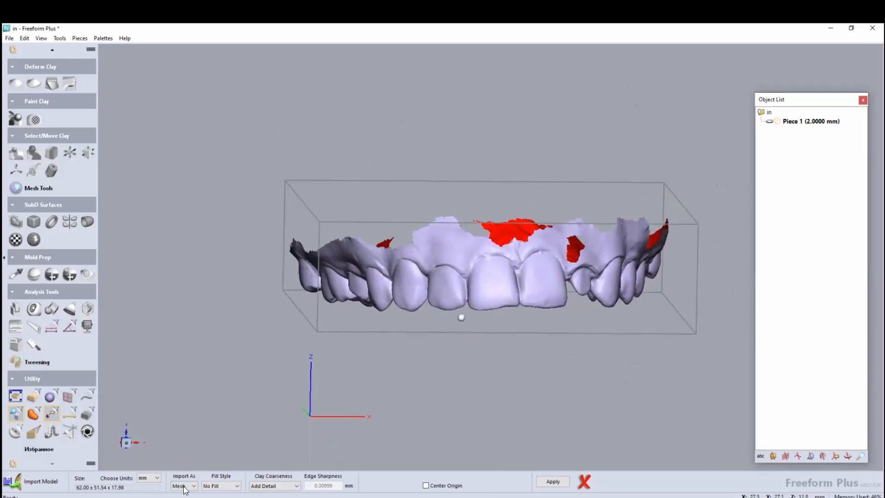
left_click(551, 481)
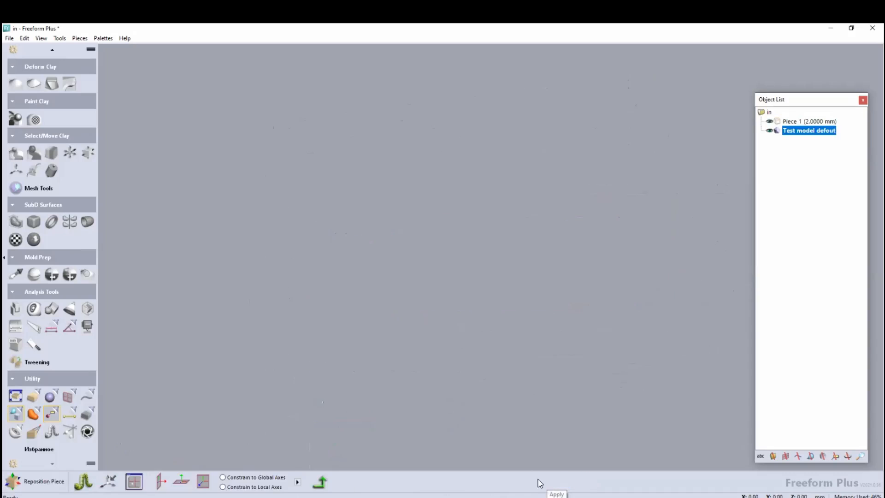
Start Fill Holes in Mesh on the jaw scan and fill the hole in the front gum below the small incisor with a Flat surface
mouse_move(525, 348)
middle_mouse_down()
mouse_move(522, 278)
mouse_move(495, 263)
mouse_move(449, 262)
mouse_move(562, 281)
mouse_move(564, 254)
mouse_move(546, 233)
mouse_move(503, 354)
mouse_move(496, 281)
mouse_move(461, 283)
mouse_move(454, 332)
mouse_move(456, 295)
mouse_move(460, 325)
mouse_move(482, 328)
mouse_move(501, 346)
mouse_move(507, 331)
mouse_move(491, 410)
mouse_move(525, 323)
mouse_move(513, 366)
mouse_move(499, 346)
mouse_move(71, 360)
middle_mouse_up()
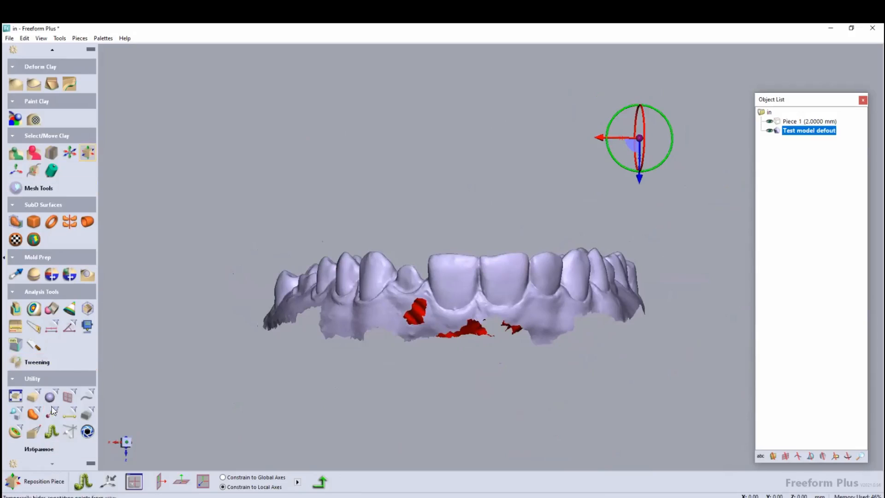
scroll(55, 365, "up", 3)
scroll(49, 308, "up", 3)
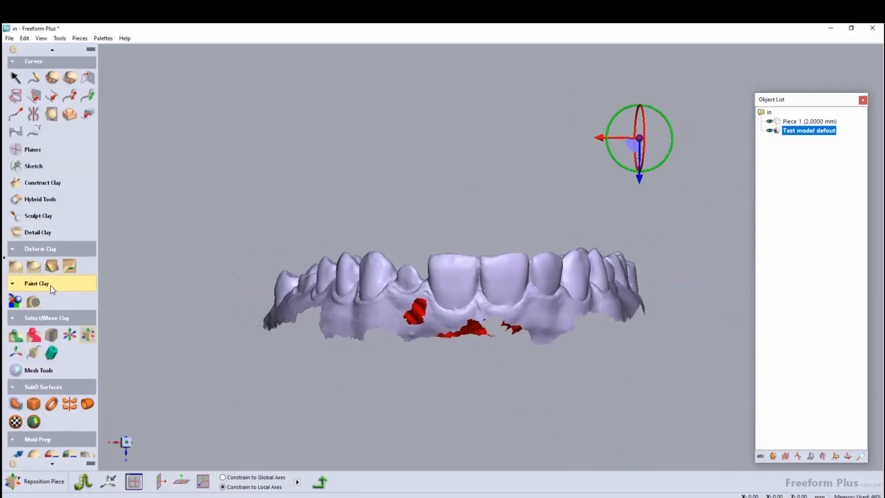
left_click(42, 370)
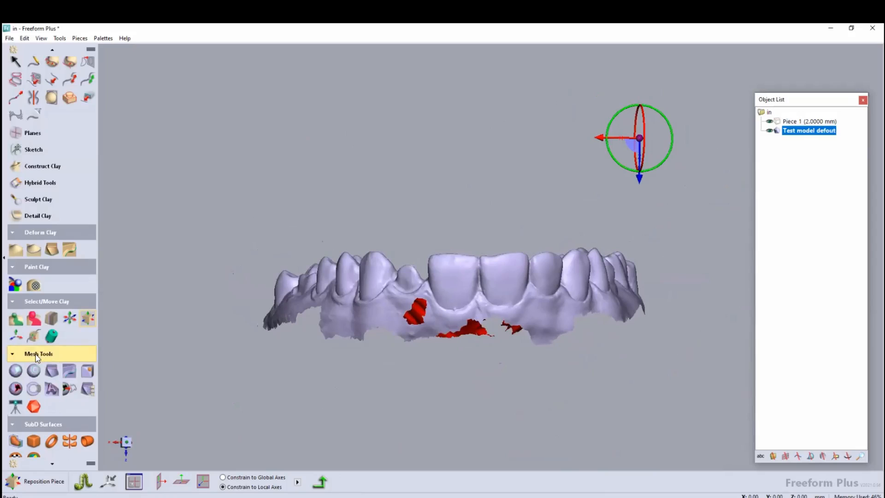
left_click(16, 389)
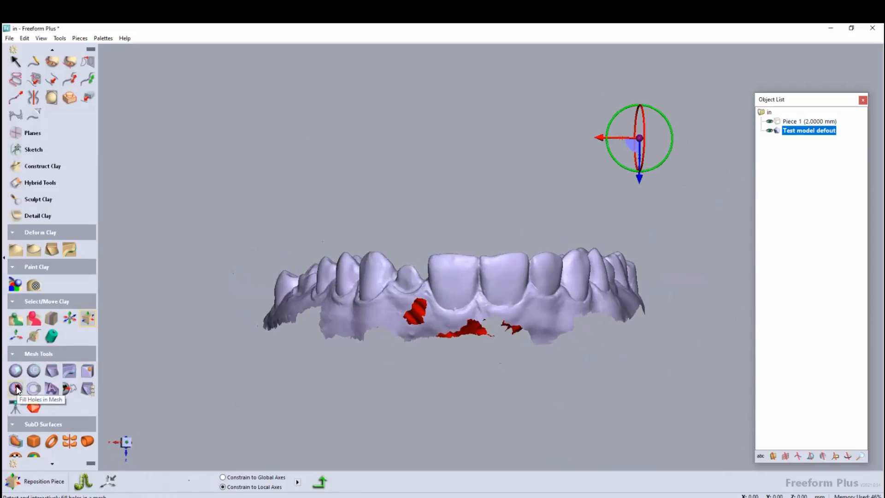
middle_click_drag(366, 342, 367, 338)
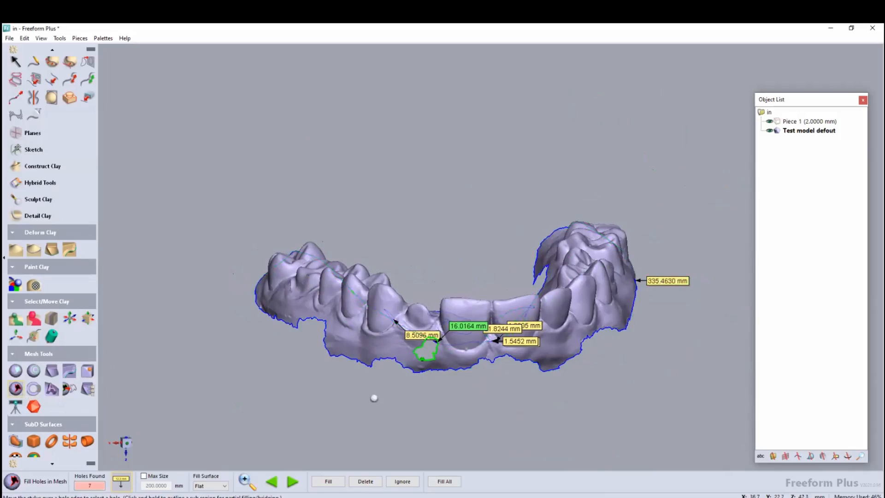
left_click(337, 480)
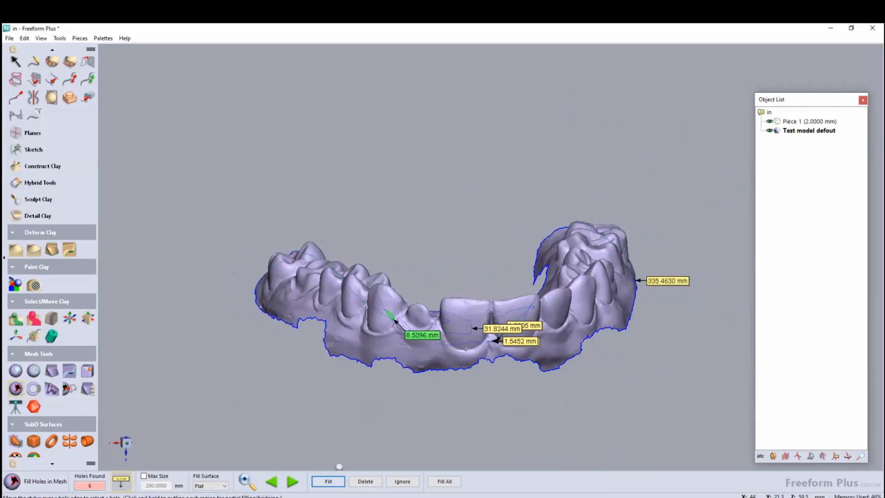
Fill the palatal hole behind the front teeth and the small hole near the inner edge beside the molars
middle_click_drag(393, 368, 424, 328)
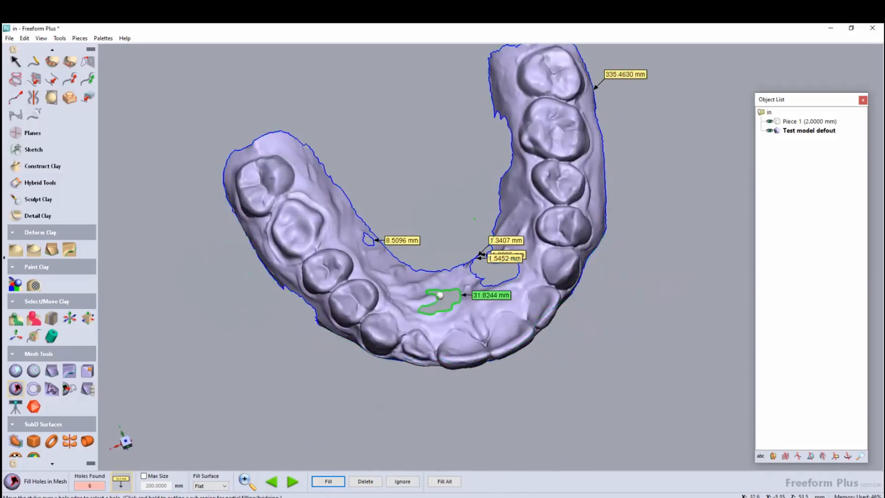
left_click(336, 482)
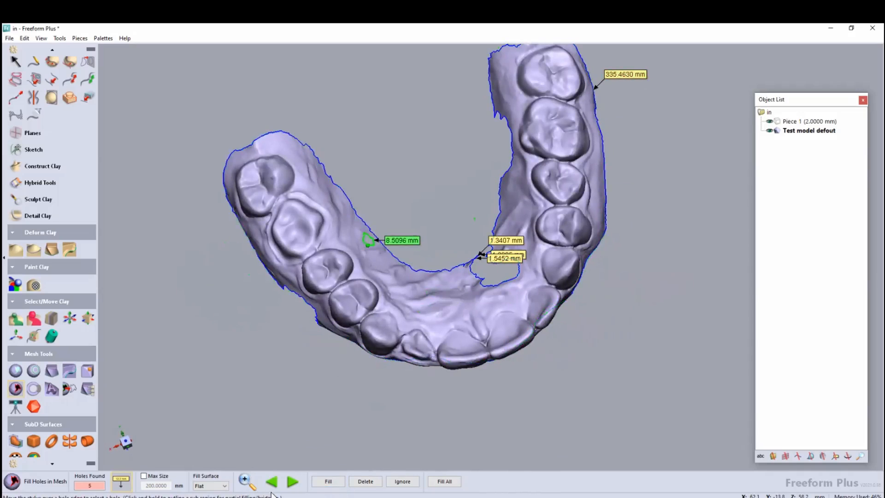
left_click(322, 483)
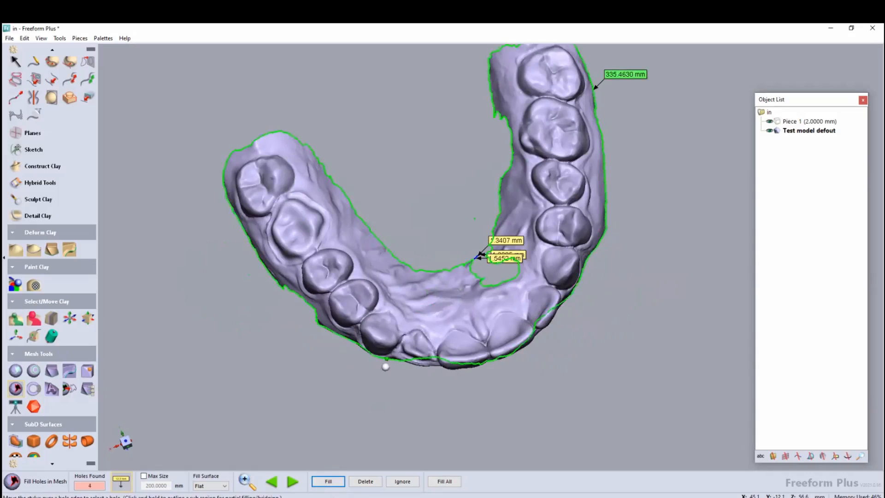
Outline and partially fill two notches along the outer gum edge, one under the side teeth and one further forward
middle_click_drag(411, 339, 426, 293)
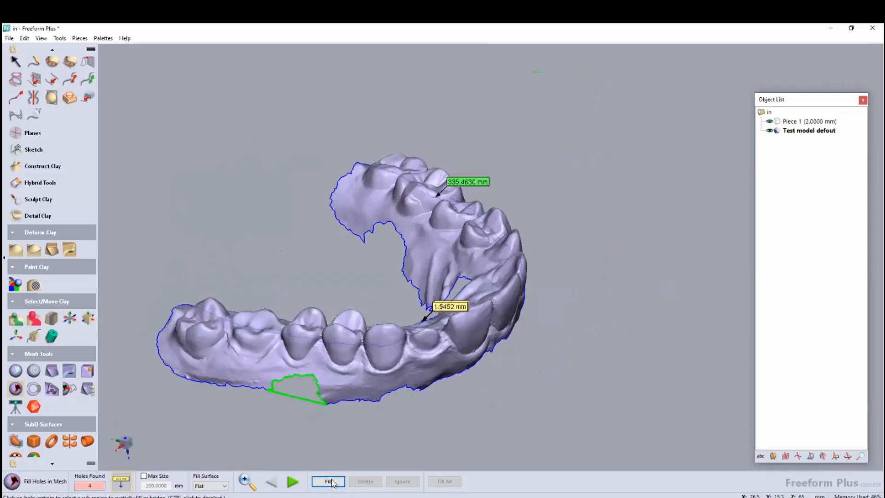
left_click(332, 482)
middle_click_drag(346, 419, 364, 410)
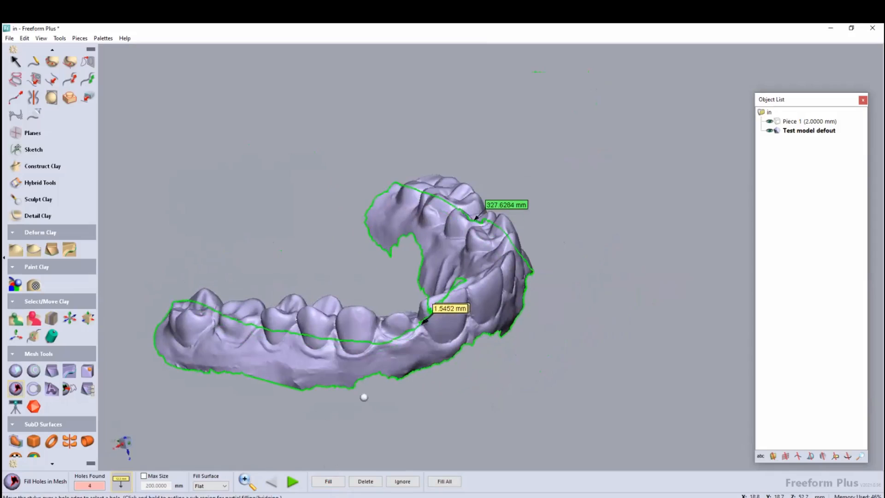
left_click_drag(359, 393, 399, 384)
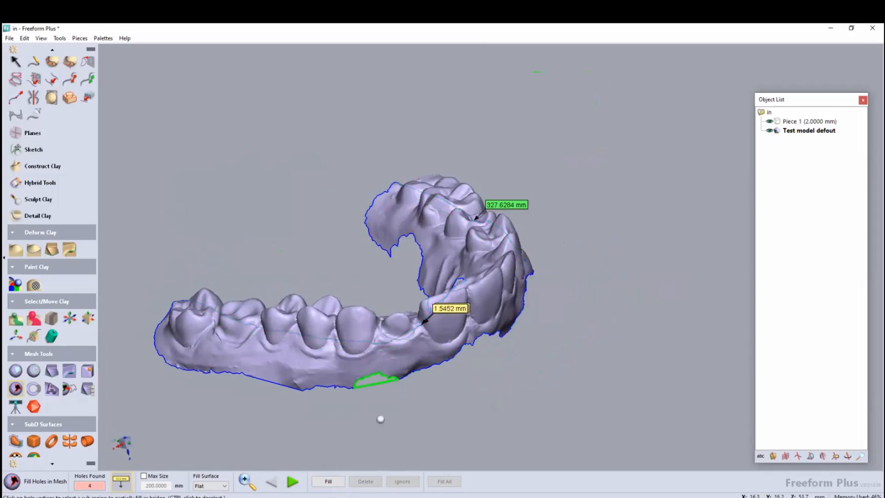
left_click(334, 482)
Bridge and fill the gum edge notch under the front teeth and the next one under the opposite side teeth
middle_click_drag(399, 387, 431, 381)
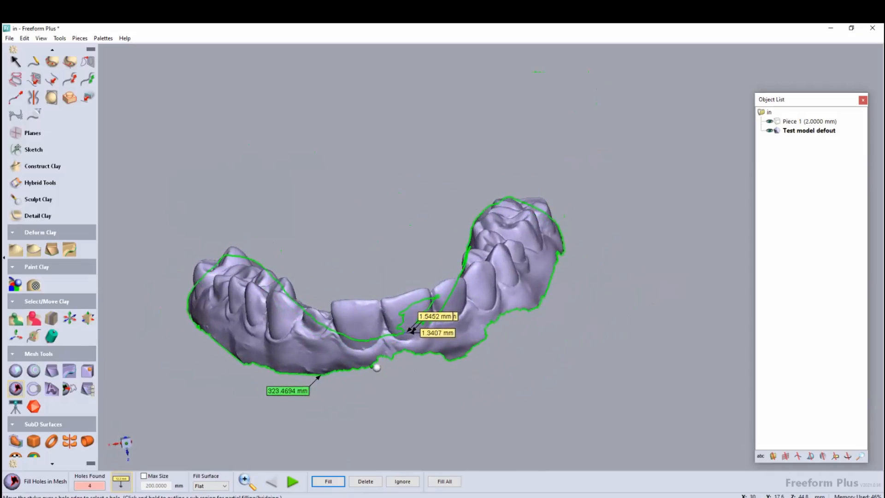
left_click_drag(443, 372, 449, 364)
left_click(341, 477)
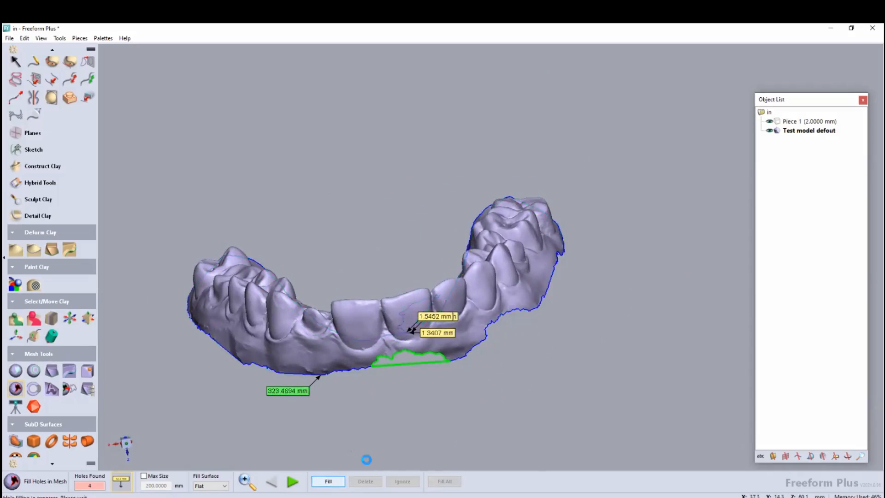
middle_click_drag(433, 403, 415, 389)
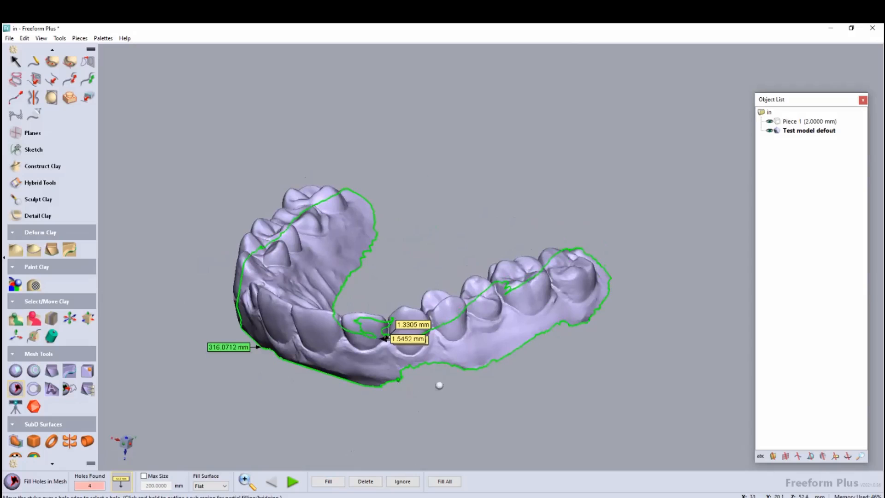
left_click_drag(462, 384, 469, 374)
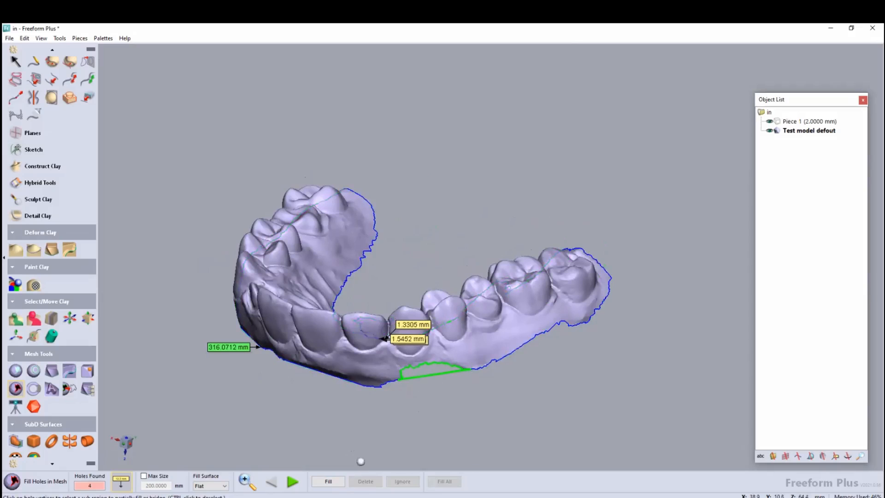
left_click(342, 480)
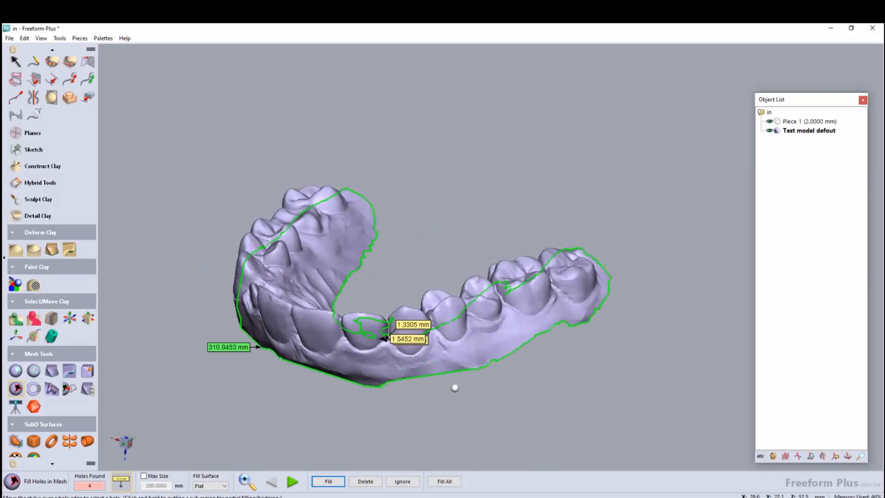
Fill two of the tiny holes in the mesh fragments at the mouth of the deep palatal notch
middle_click_drag(458, 372, 372, 305)
middle_click_drag(502, 372, 486, 348)
scroll(484, 336, "up", 1)
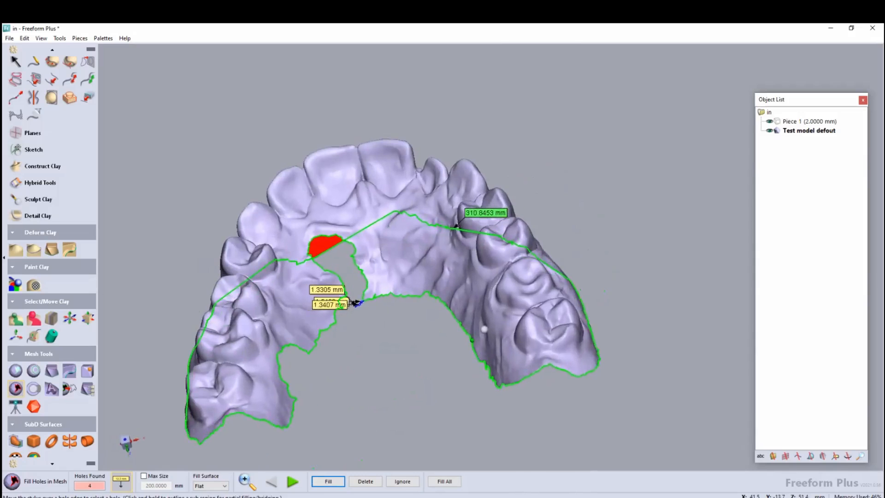
scroll(484, 329, "up", 1)
scroll(470, 319, "up", 1)
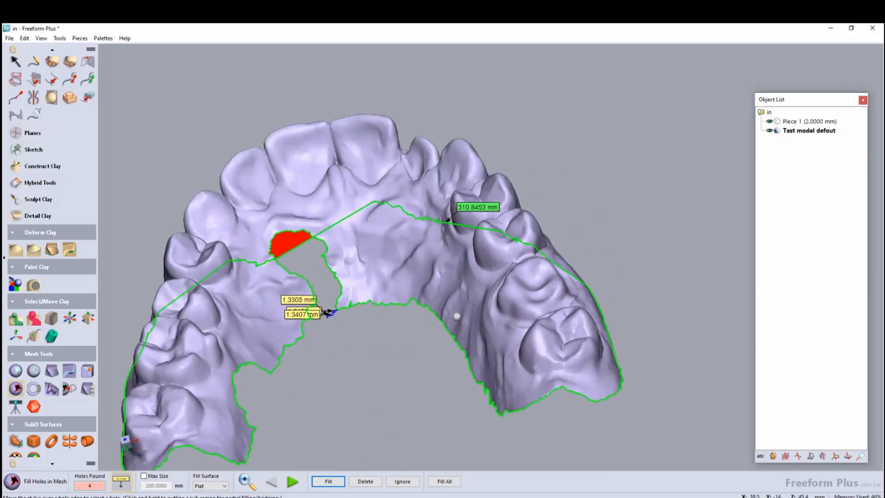
scroll(456, 316, "up", 2)
scroll(405, 312, "up", 2)
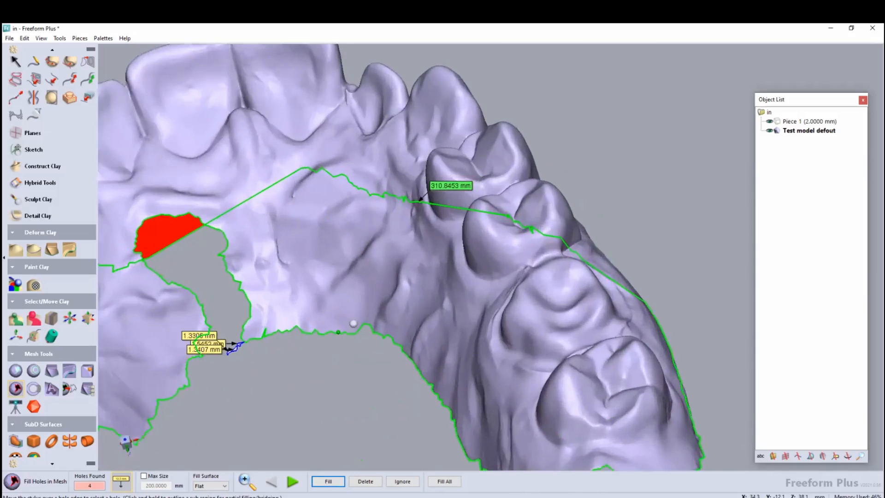
scroll(353, 323, "up", 2)
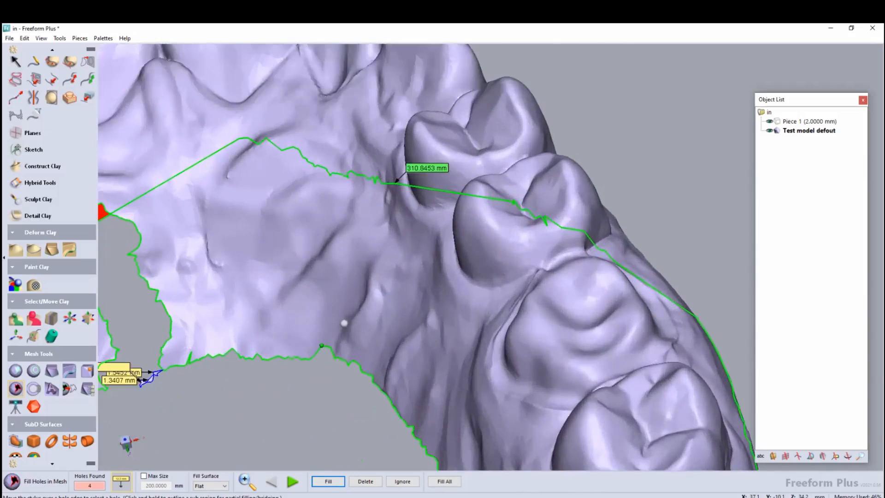
middle_click_drag(345, 323, 539, 329)
left_click(328, 481)
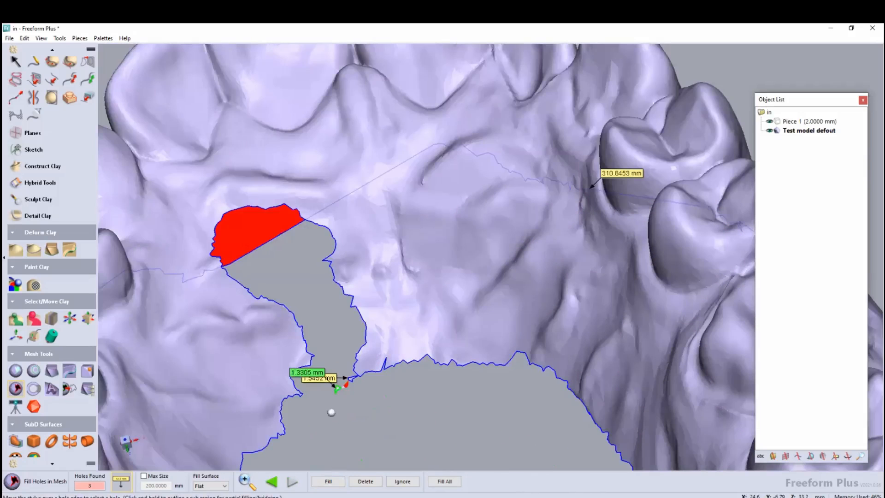
left_click(322, 481)
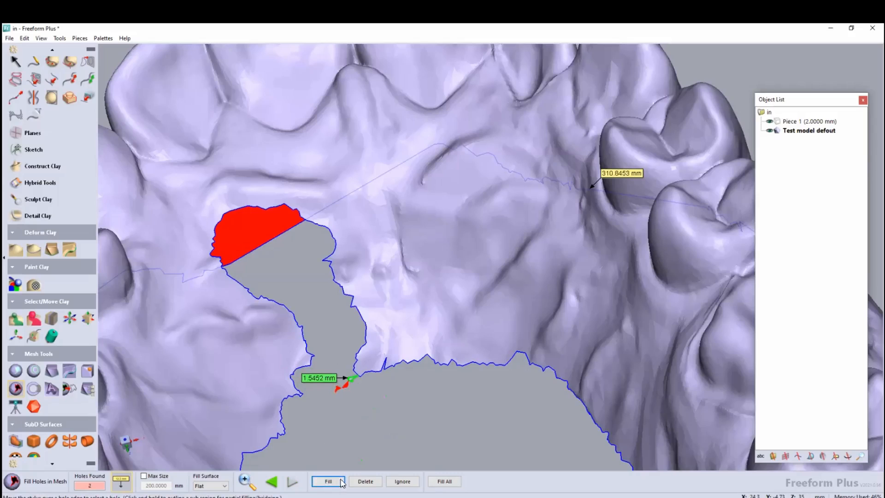
Delete the remaining tiny 1.5 mm hole fragment beside the palatal notch
left_click(365, 481)
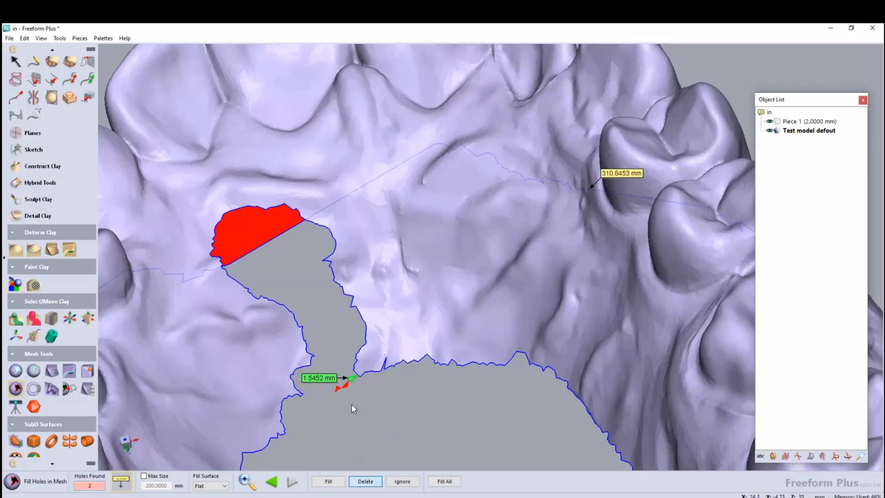
left_click(351, 385)
left_click(363, 481)
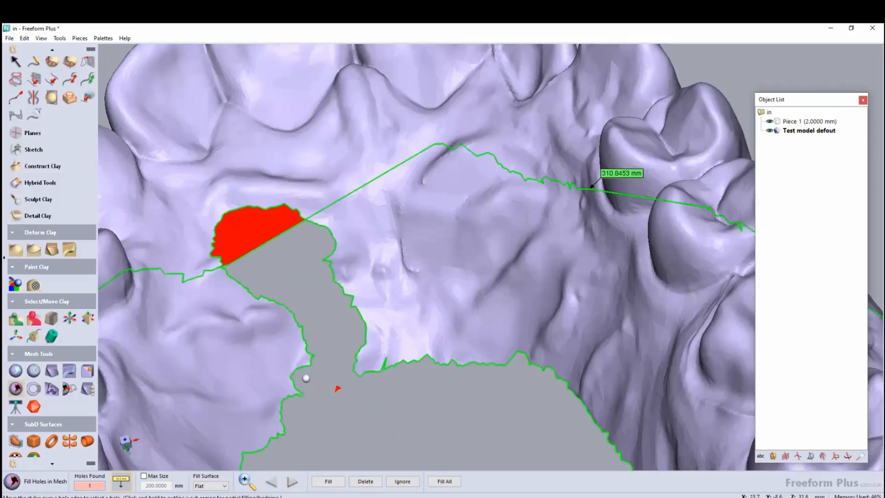
Close off and fill the deep palatal notch, and bridge the wide recess along the inner edge beside the molars
left_click_drag(318, 372, 361, 372)
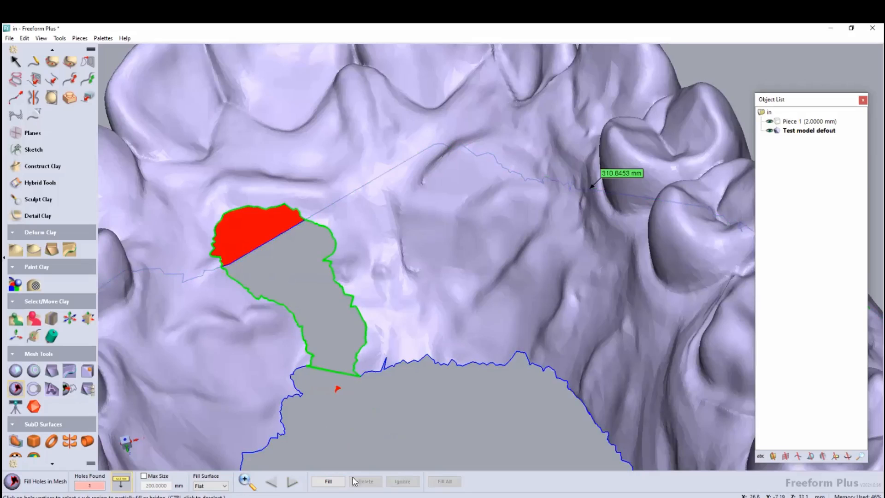
left_click(328, 481)
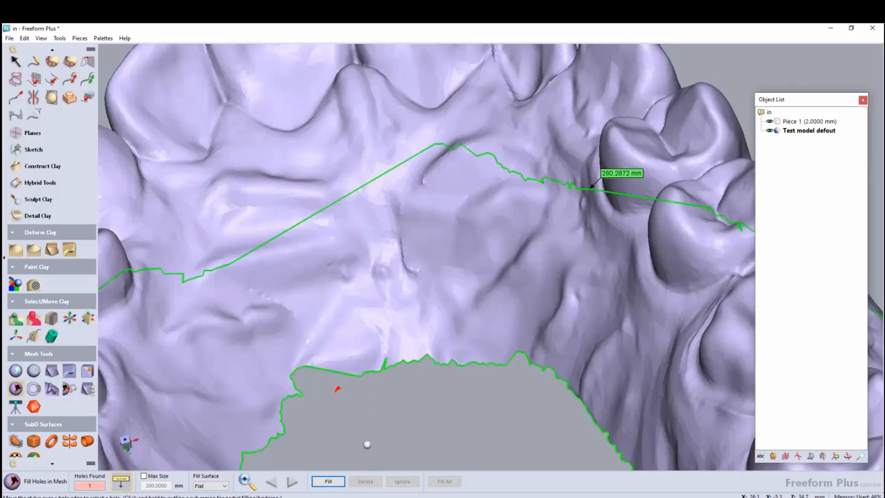
middle_click_drag(363, 375, 307, 288)
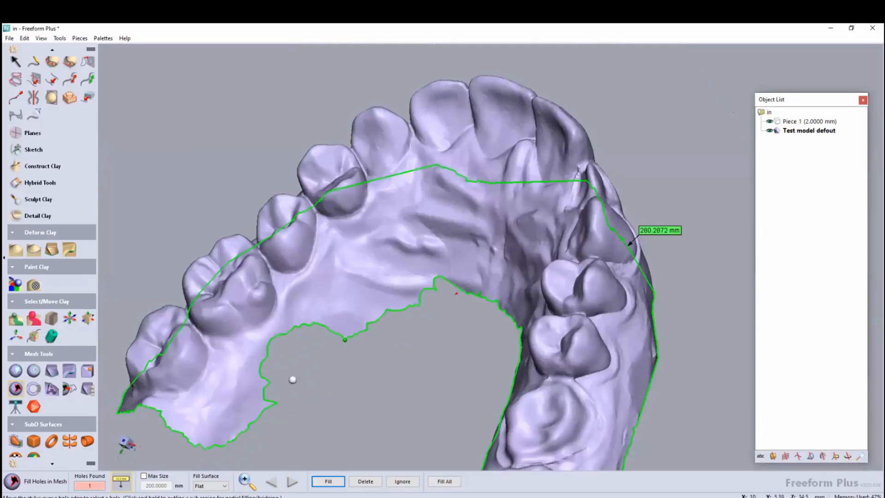
left_click(278, 402)
left_click(328, 478)
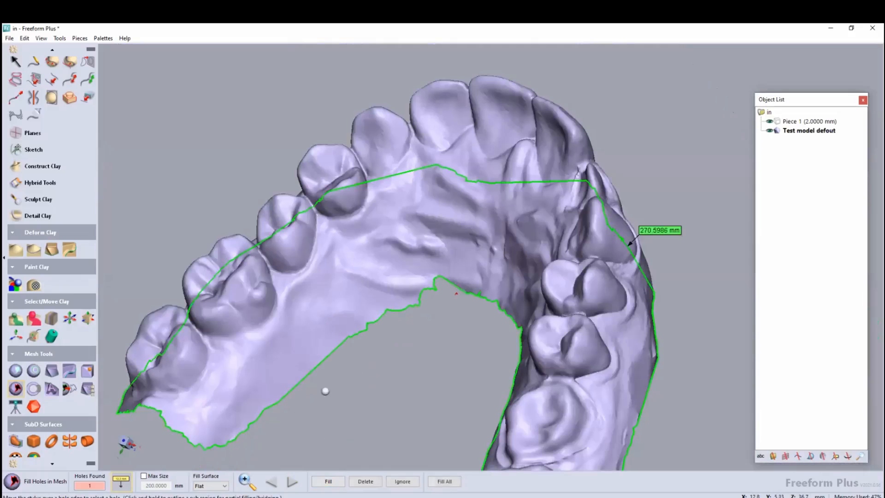
Check the filled jaw from the palate and the front, and delete the Test model defout mesh
mouse_move(340, 315)
middle_mouse_down()
mouse_move(339, 305)
mouse_move(351, 310)
middle_mouse_up()
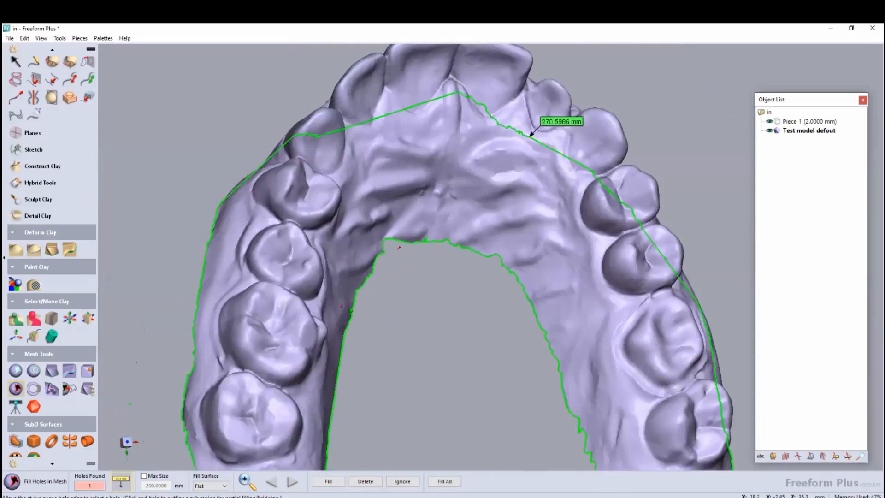
scroll(372, 269, "down", 4)
middle_click_drag(380, 265, 382, 295)
middle_click_drag(381, 203, 518, 235)
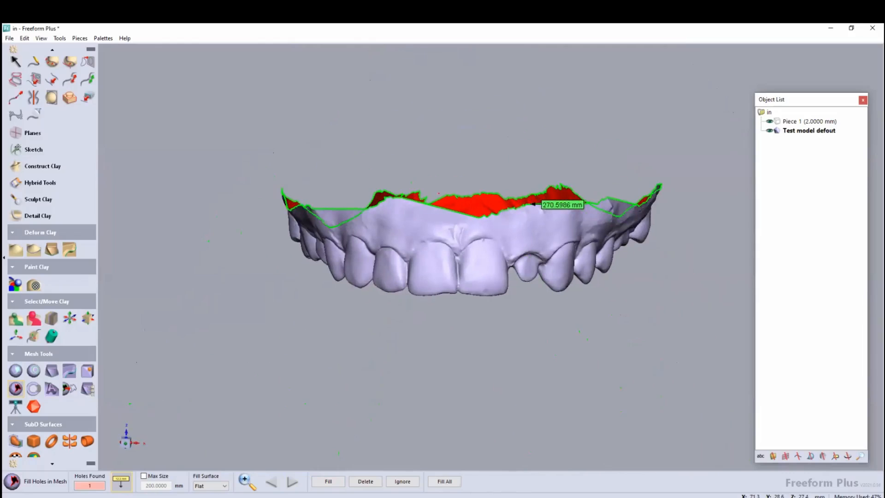
right_click(795, 130)
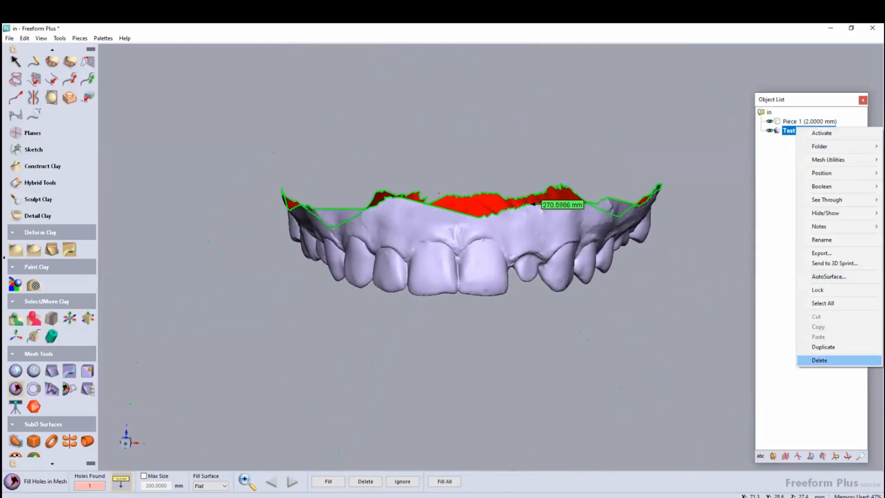
left_click(813, 360)
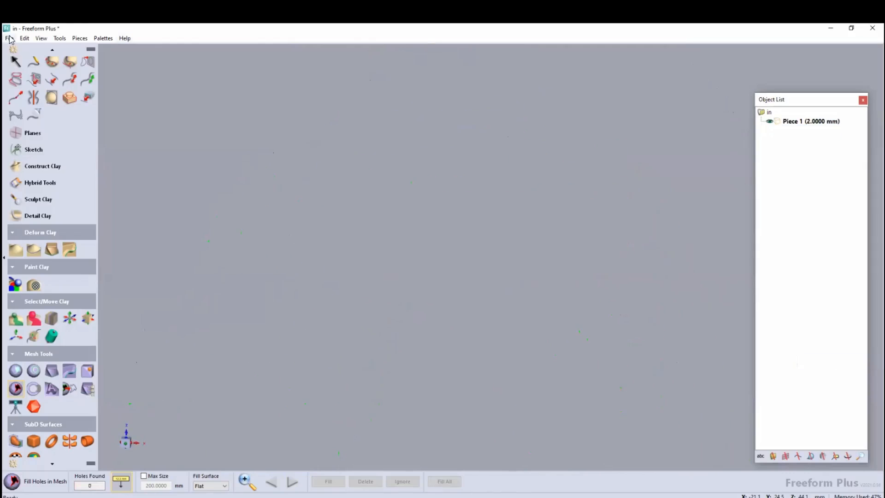
Load the Test model file from the 1. Introductory course folder for import
key("alt+f")
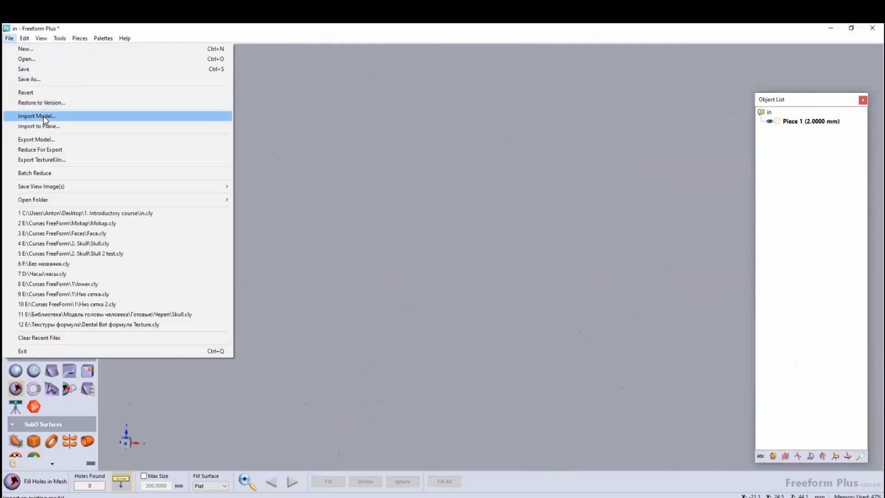
left_click(45, 117)
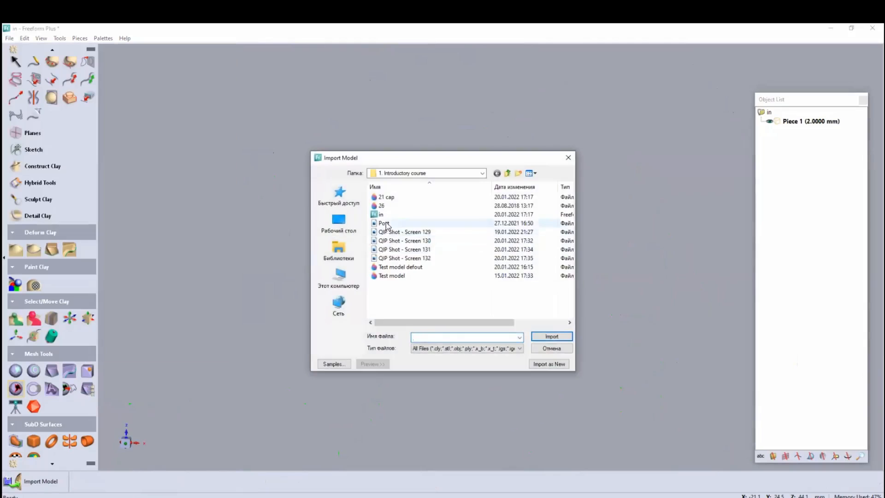
left_click(396, 275)
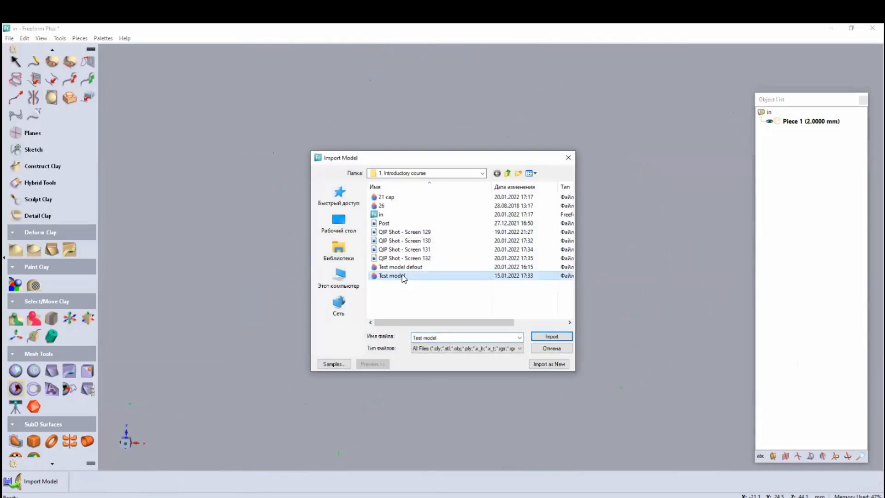
double_click(401, 276)
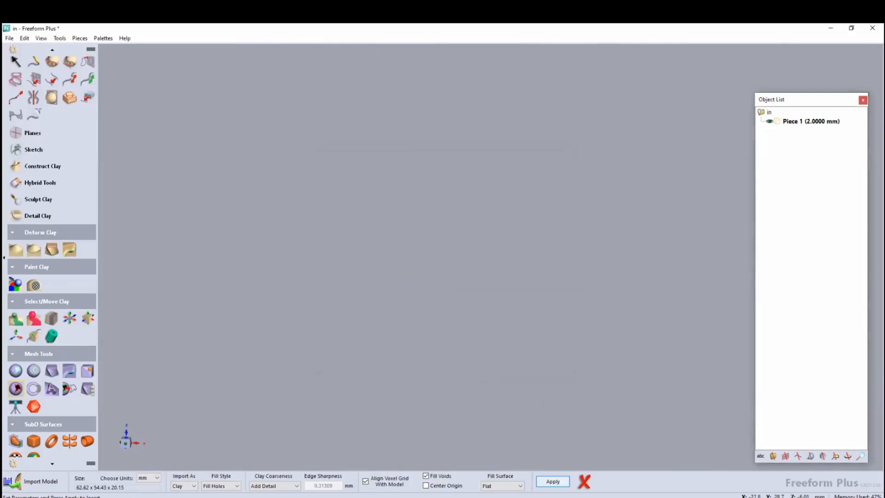
middle_click_drag(392, 392, 414, 264)
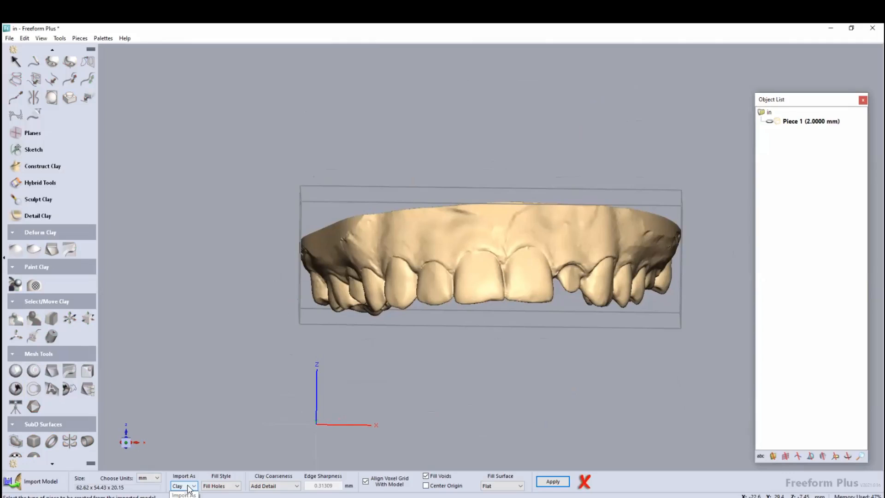
Import the jaw as clay with Custom clay coarseness and an edge sharpness of 0.1 mm
left_click(296, 486)
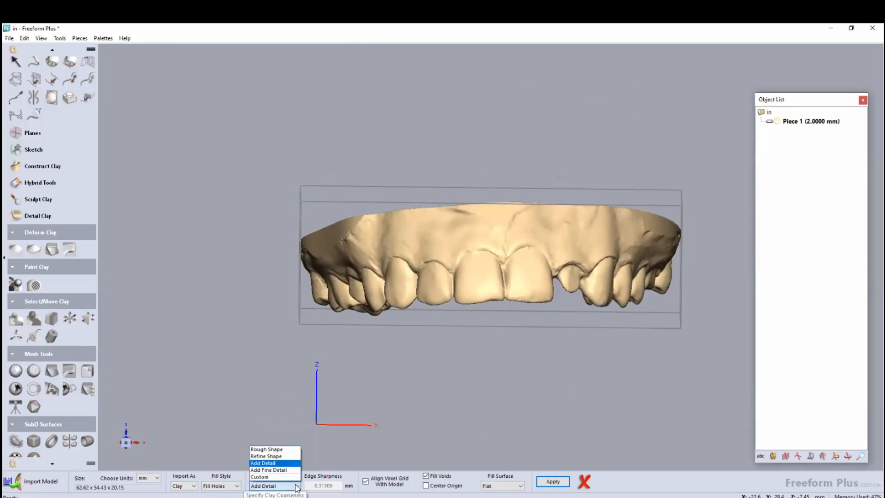
left_click(317, 447)
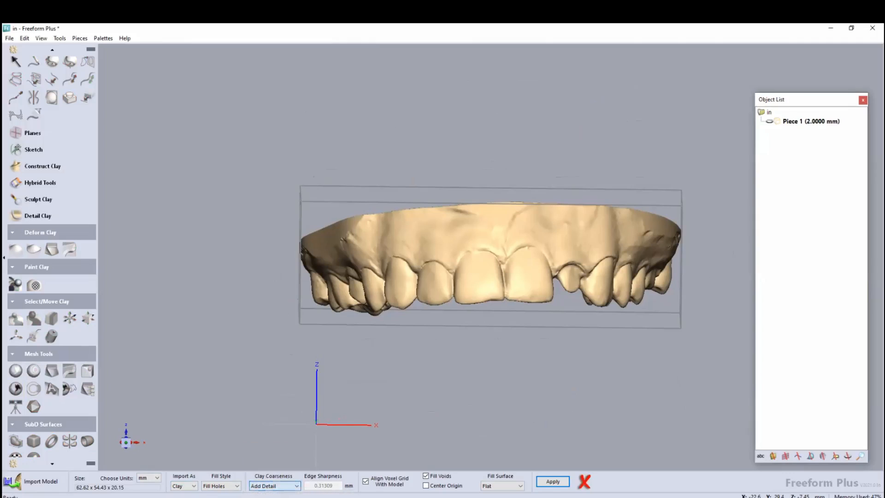
left_click(298, 487)
left_click(290, 473)
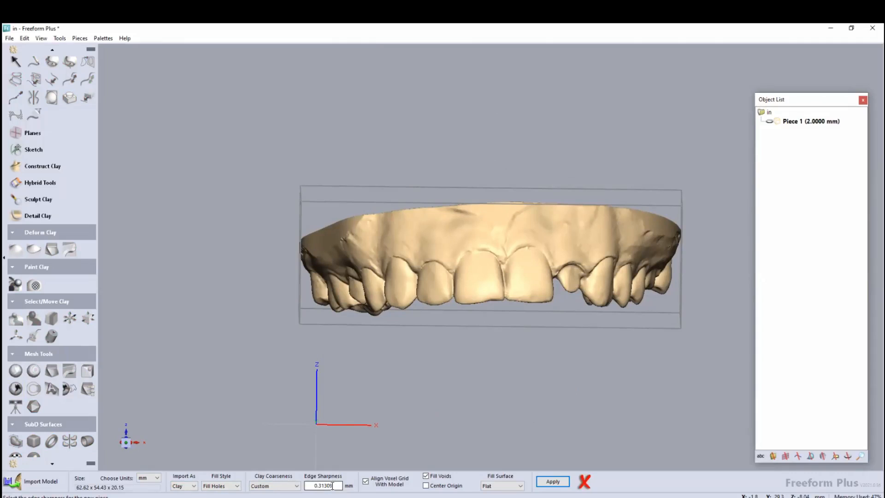
left_click_drag(334, 485, 325, 483)
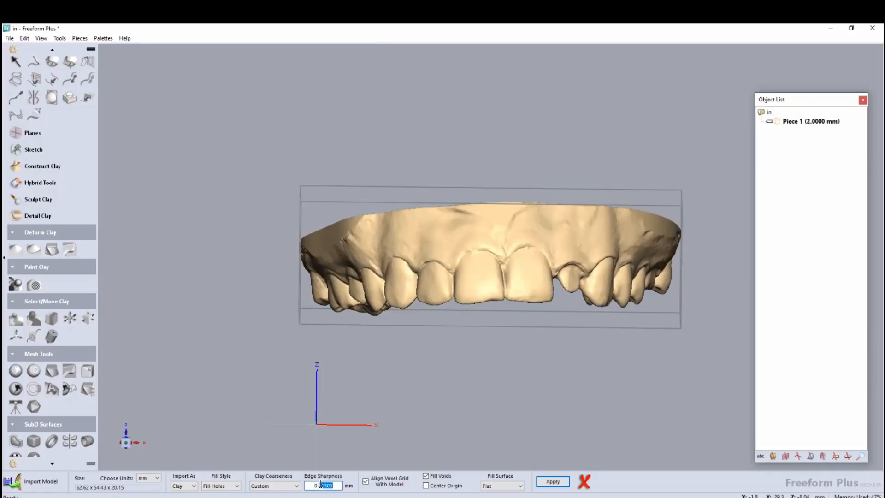
type("1")
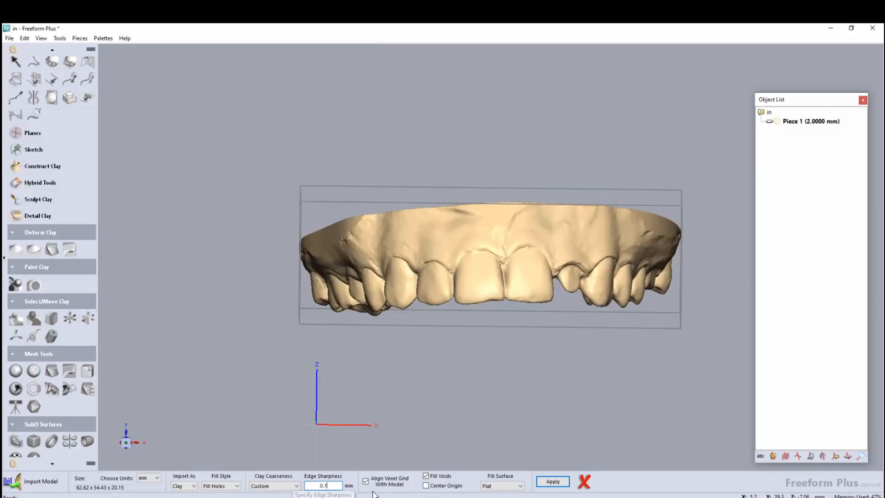
left_click(556, 481)
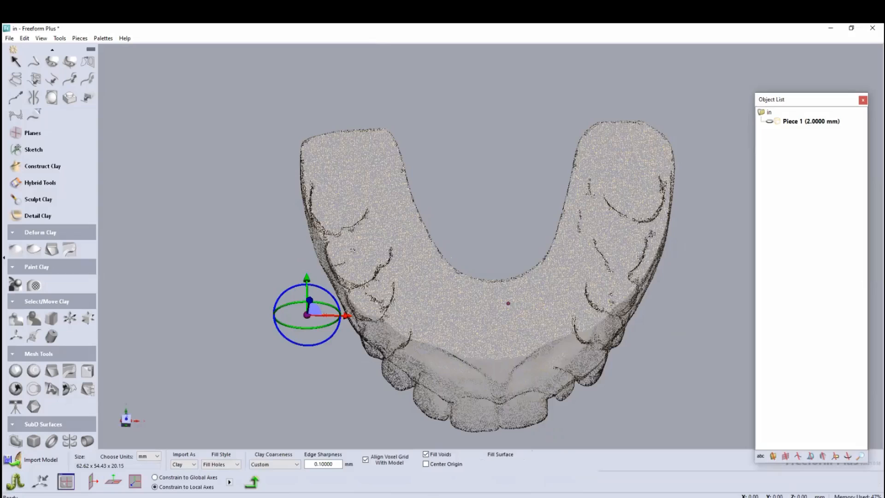
left_click(553, 460)
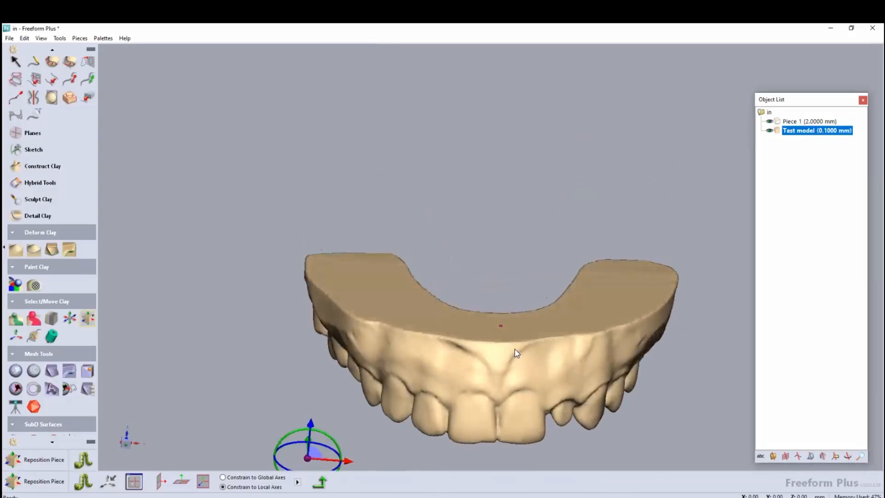
Examine the imported clay jaw from the front and from the chewing surfaces of its molars
mouse_move(509, 346)
middle_mouse_down()
mouse_move(485, 226)
mouse_move(629, 214)
mouse_move(488, 225)
mouse_move(486, 214)
mouse_move(456, 217)
mouse_move(454, 253)
mouse_move(500, 224)
mouse_move(488, 223)
middle_mouse_up()
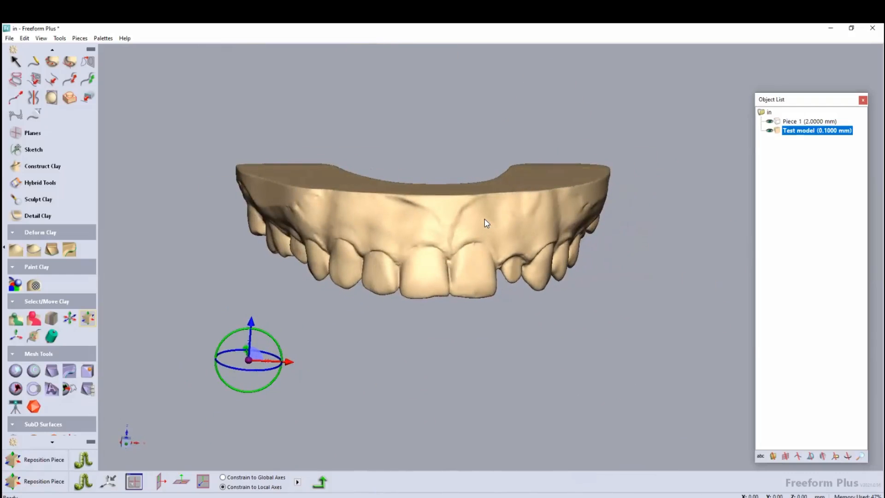
middle_click_drag(486, 216, 515, 245)
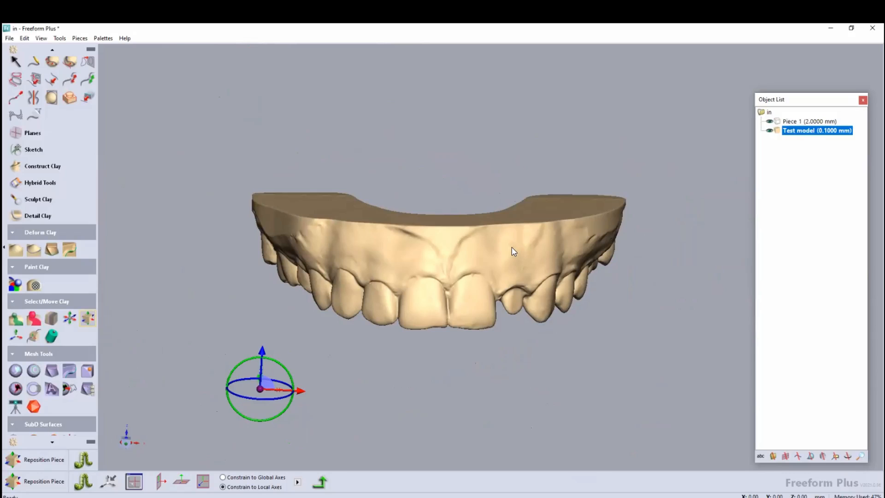
middle_click_drag(496, 251, 374, 225)
middle_click_drag(508, 244, 537, 261)
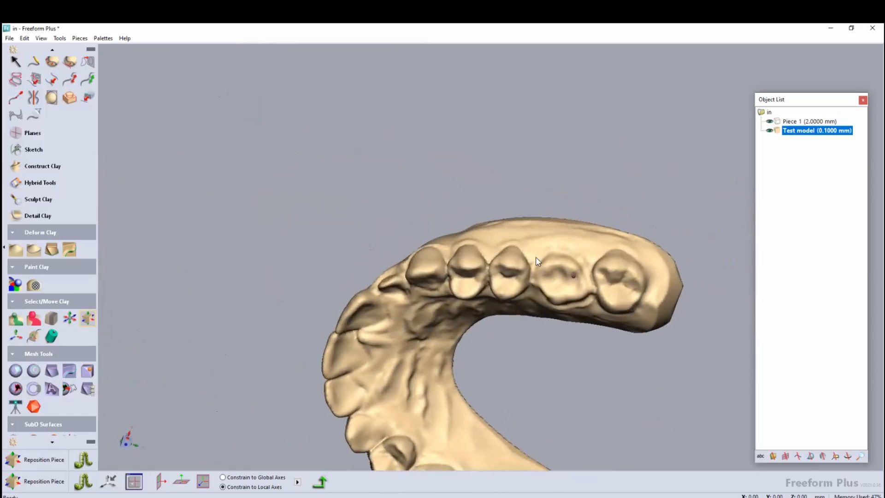
middle_click_drag(469, 237, 575, 280)
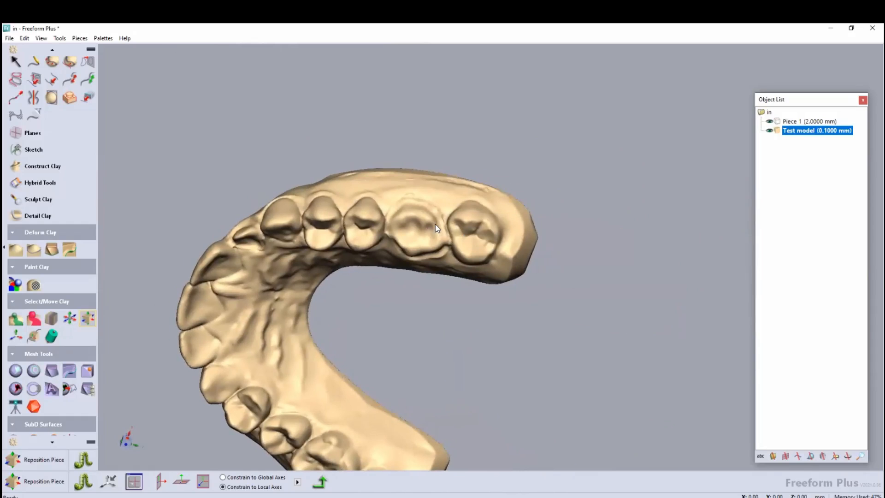
scroll(439, 231, "up", 1)
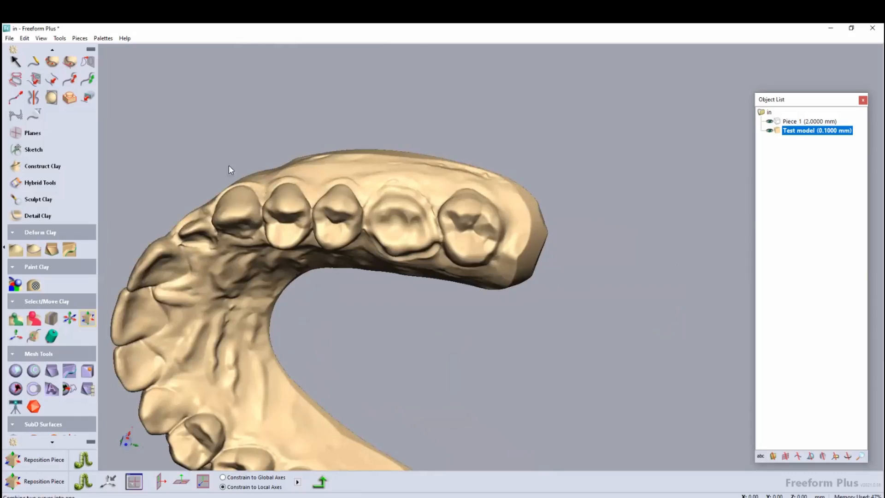
Import the tooth file 26 as clay with Custom coarseness and an edge sharpness of 0.1 mm
left_click(9, 39)
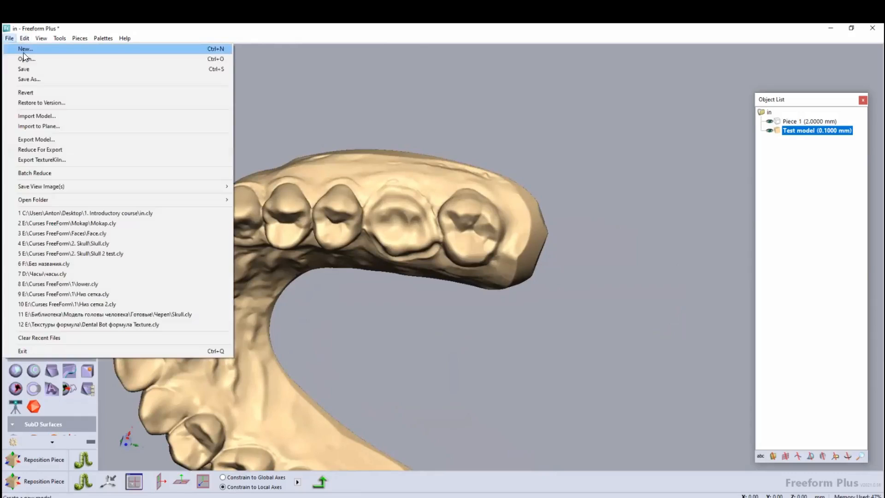
left_click(42, 117)
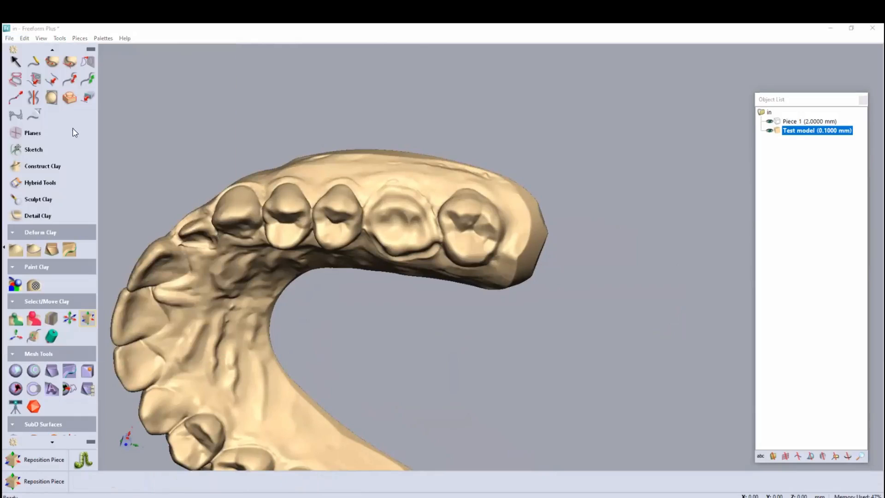
double_click(382, 205)
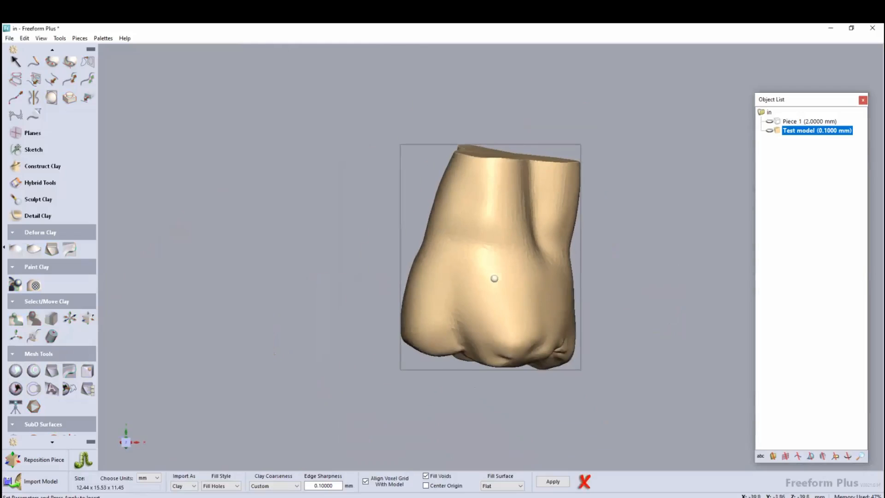
middle_click_drag(552, 258, 392, 263)
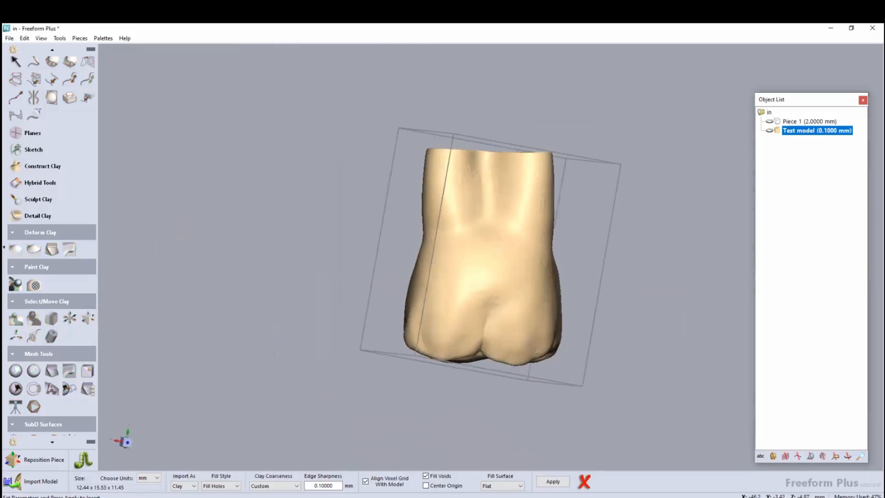
middle_click_drag(524, 335, 523, 273)
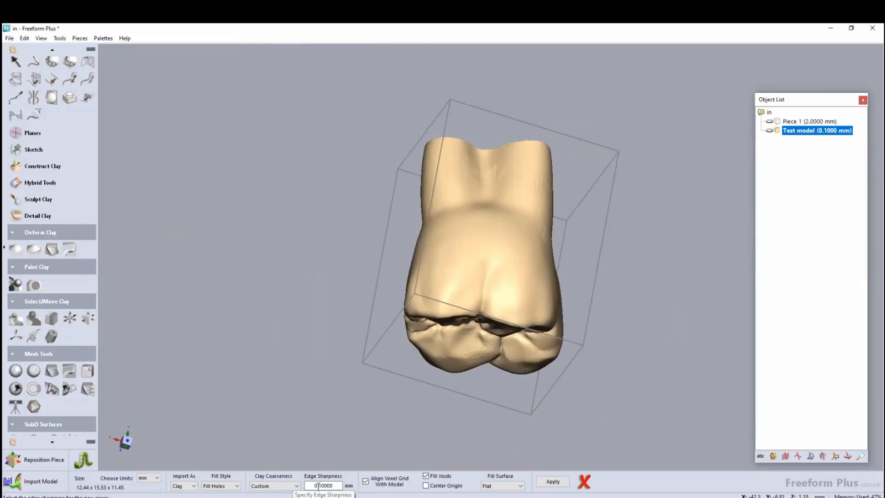
left_click(552, 481)
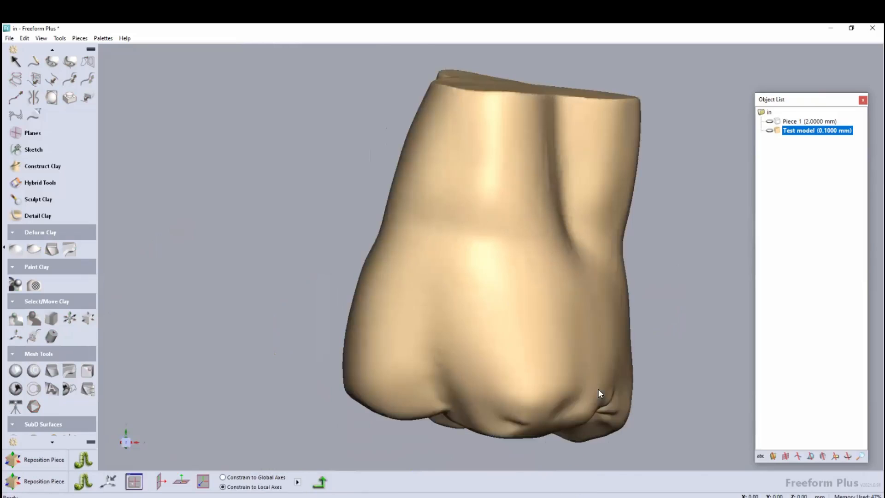
Reposition the imported tooth 26 about 40 mm along the X axis towards the jaw model
scroll(589, 349, "down", 7)
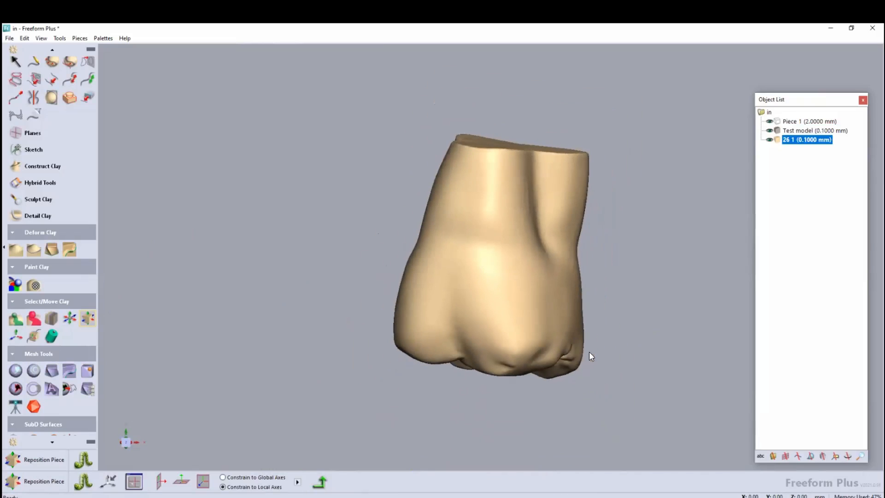
scroll(588, 353, "down", 5)
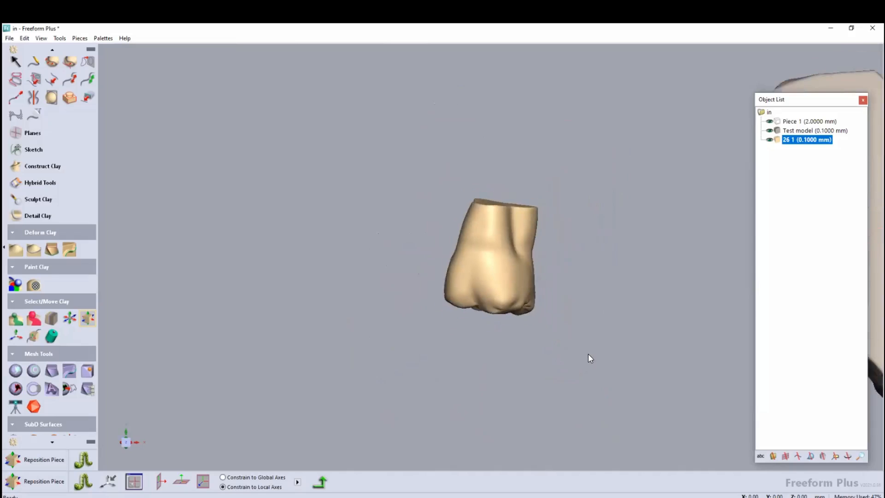
scroll(593, 328, "down", 1)
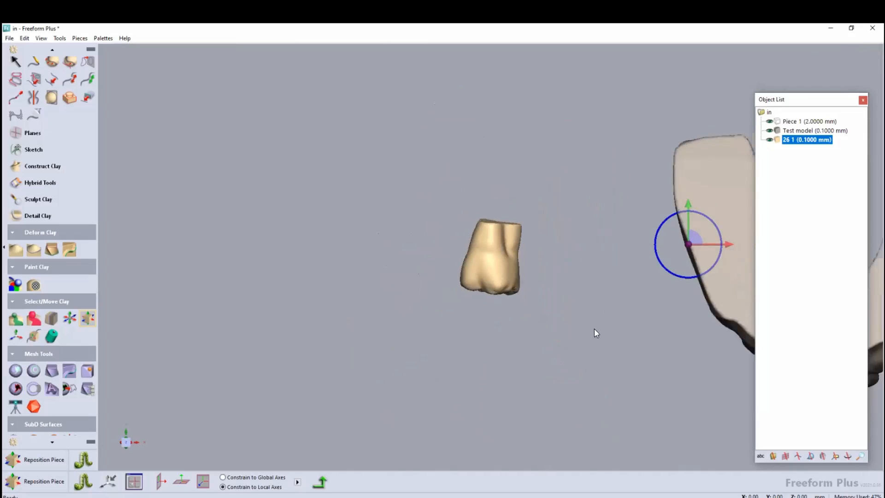
middle_click_drag(698, 319, 463, 321)
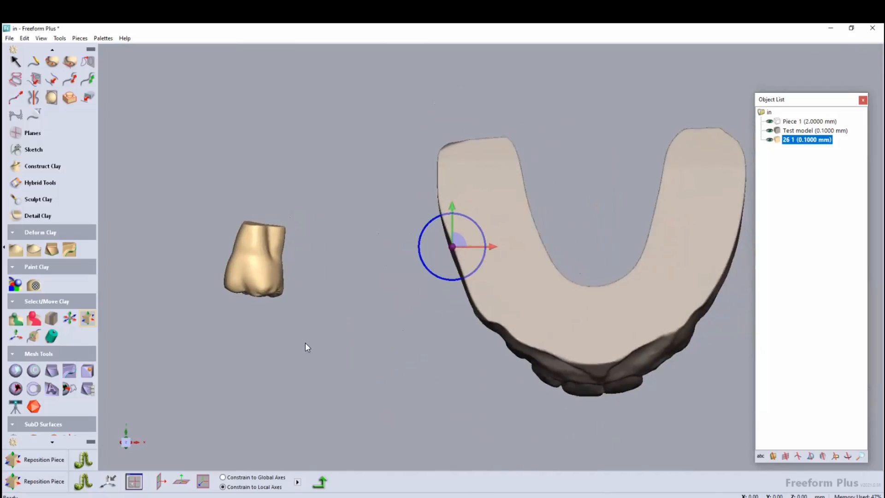
left_click(69, 318)
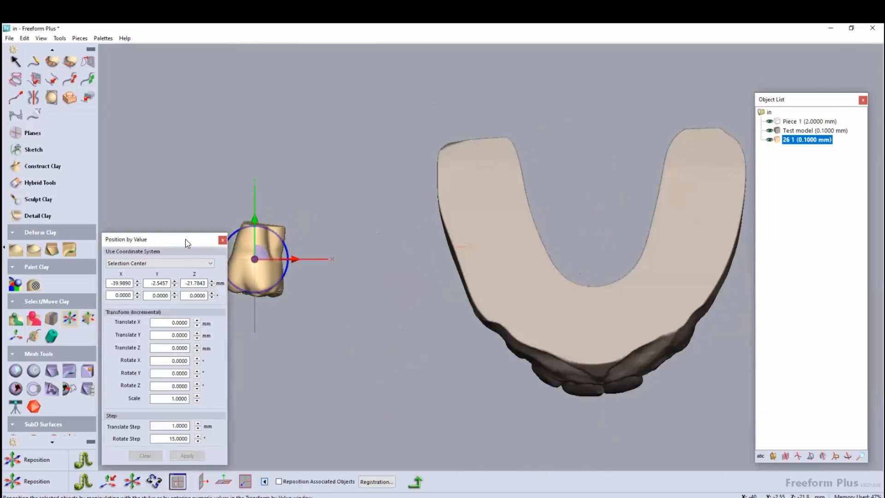
left_click_drag(167, 243, 147, 242)
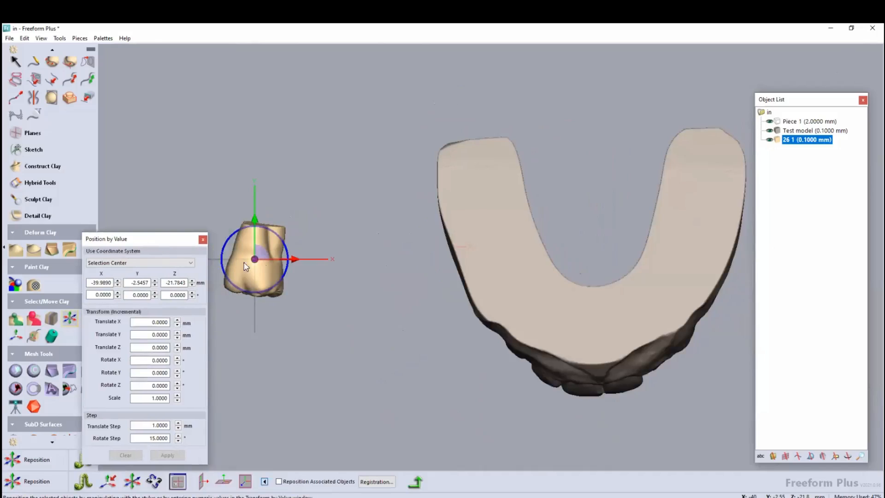
left_click(424, 265)
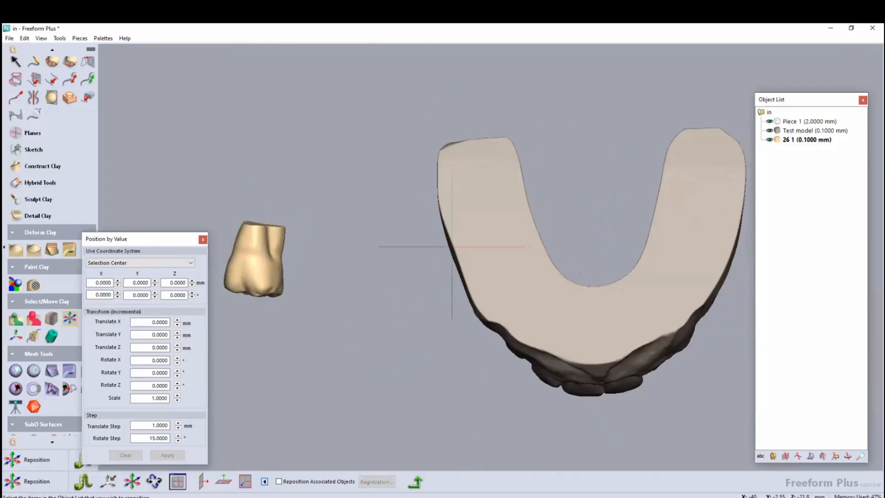
left_click(258, 260)
left_click_drag(294, 258, 498, 276)
Move tooth 26 about 36 mm along Z to the jaw's level and about 50 mm along X to the opposite molar side
middle_click_drag(546, 295, 551, 187)
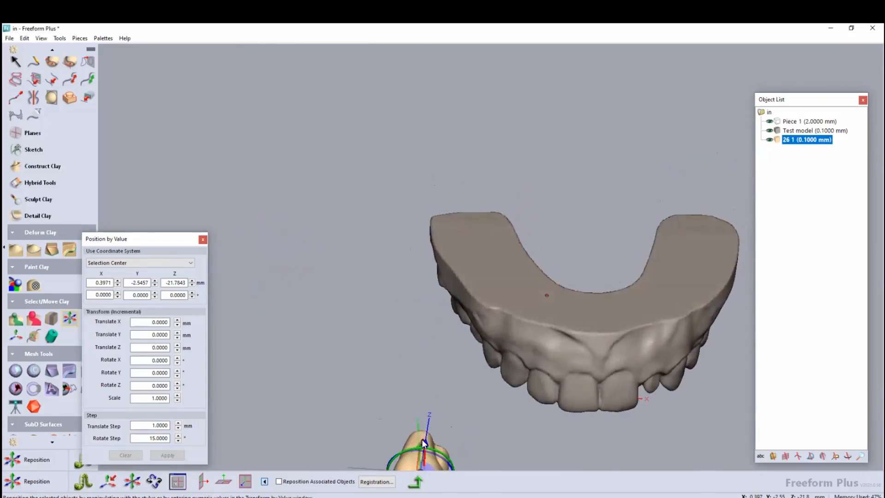
left_click_drag(421, 440, 453, 306)
middle_click_drag(569, 357, 569, 221)
middle_click_drag(576, 419, 439, 347)
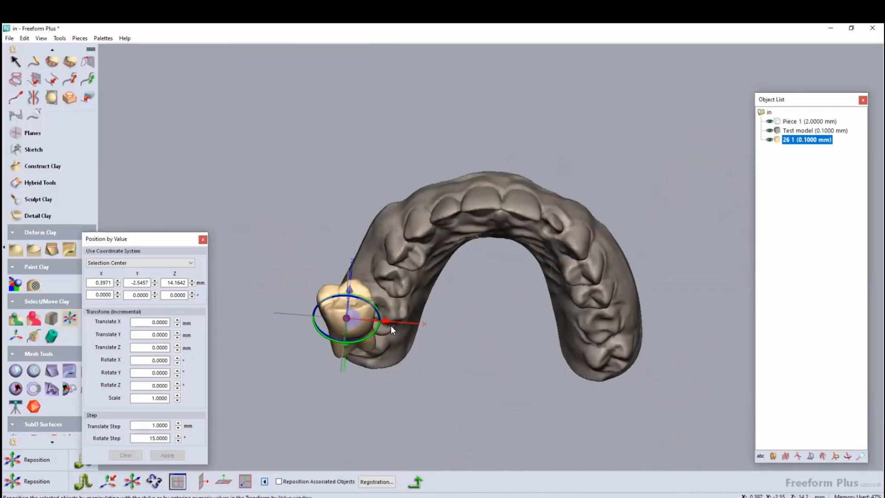
left_click_drag(388, 322, 596, 291)
Rotate tooth 26 about 77° around X so its crown faces the same way as the jaw's teeth, and adjust its orientation
middle_click_drag(615, 162, 540, 408)
left_click_drag(545, 223, 503, 225)
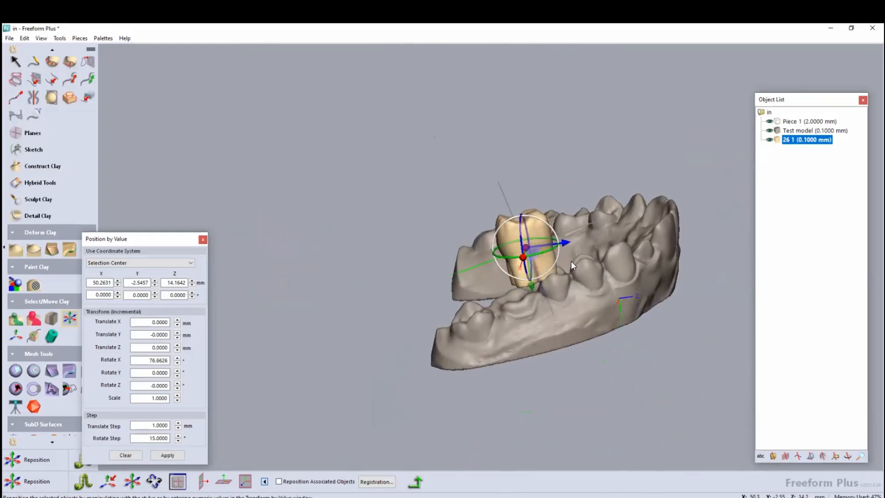
middle_click_drag(585, 316, 588, 371)
middle_click_drag(647, 383, 656, 402)
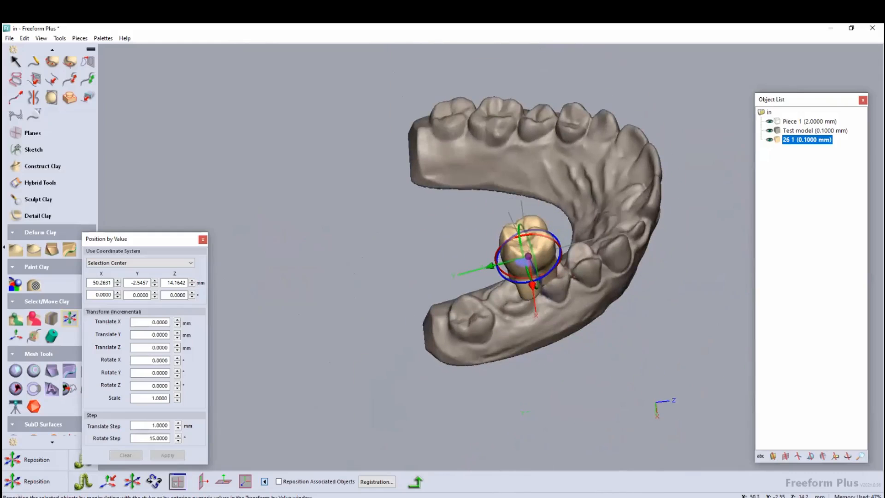
middle_click_drag(550, 201, 552, 259)
left_click_drag(554, 257, 574, 258)
middle_click_drag(611, 234, 534, 284)
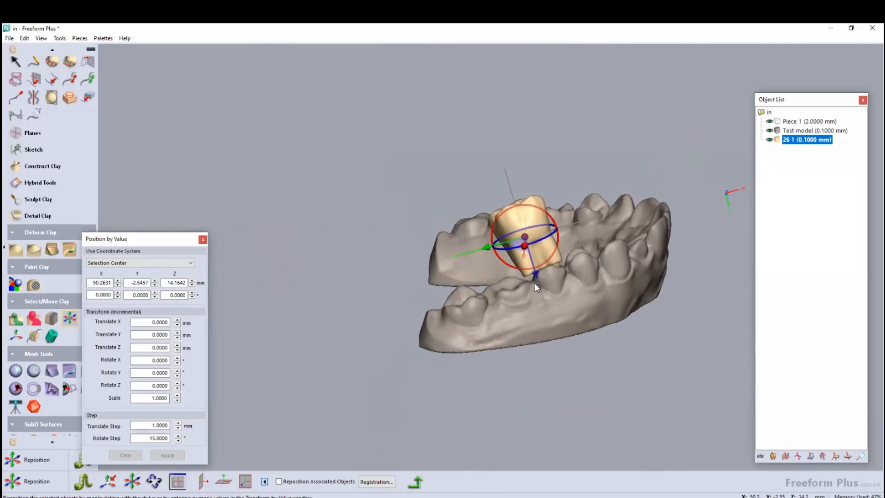
Move tooth 26 about 12 mm along Z and about 6.6 mm along Y into the gap beside the rear molar
left_click_drag(540, 331, 607, 361)
middle_click_drag(606, 361, 591, 275)
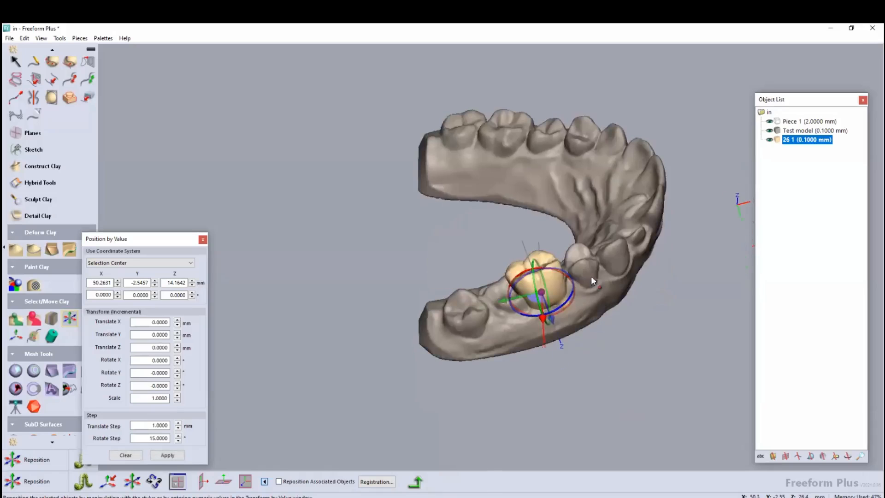
middle_click_drag(499, 295, 470, 303)
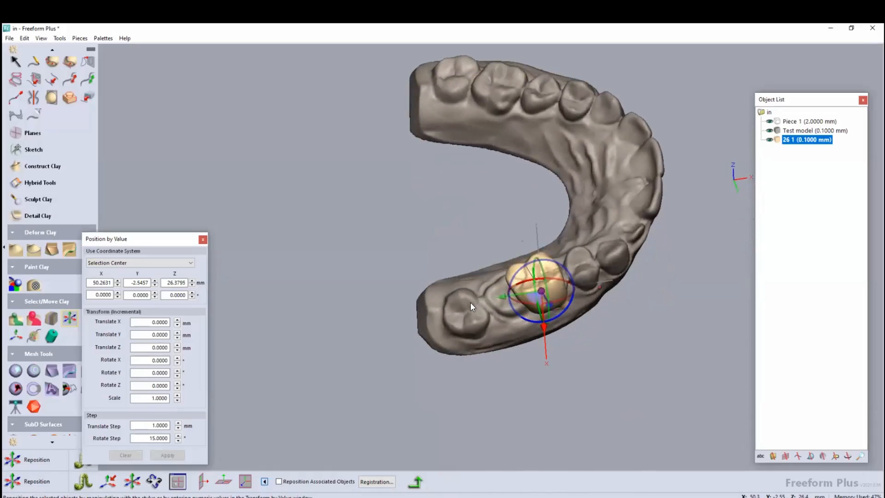
left_click_drag(562, 300, 525, 297)
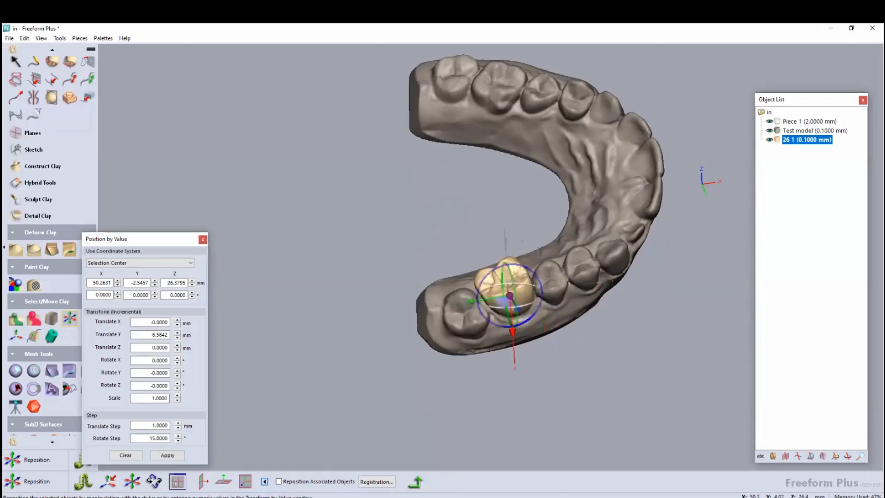
left_click(388, 397)
Rotate tooth 26 to line up with its neighbouring teeth and move it about 1.4 mm along Z
mouse_move(536, 275)
middle_mouse_down()
mouse_move(520, 270)
mouse_move(528, 275)
middle_mouse_up()
left_click_drag(538, 275, 516, 237)
left_click(593, 331)
left_click_drag(496, 338, 496, 351)
left_click(642, 294)
Tilt tooth 26 about -12.4° around Y and about -6.6° around X to follow the inclination of the tooth row
middle_click_drag(641, 293, 523, 289)
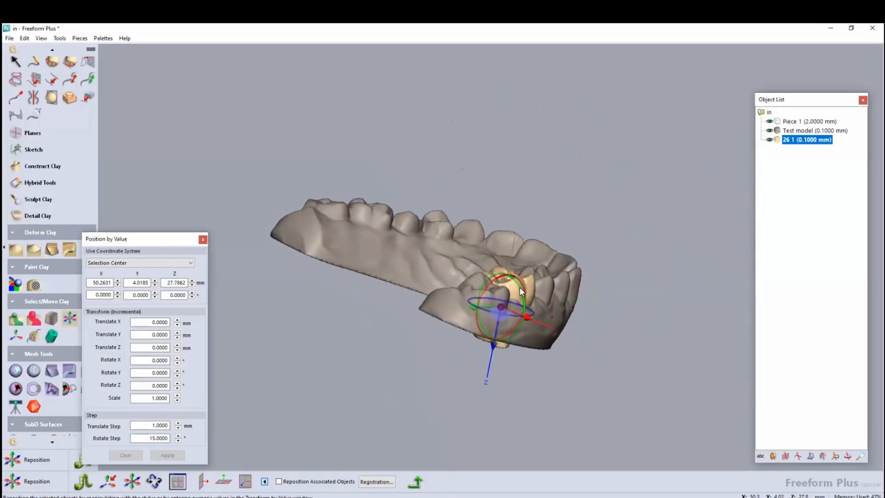
left_click_drag(519, 289, 523, 294)
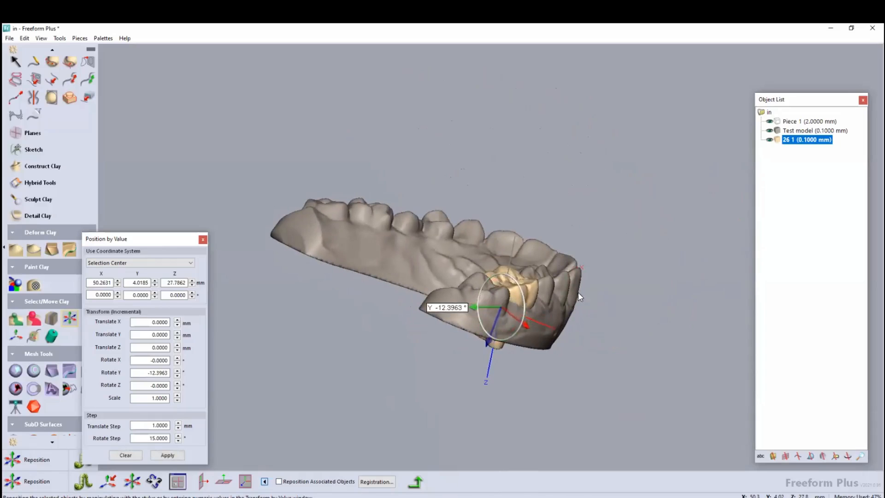
middle_click_drag(682, 295, 492, 292)
left_click_drag(487, 294, 492, 296)
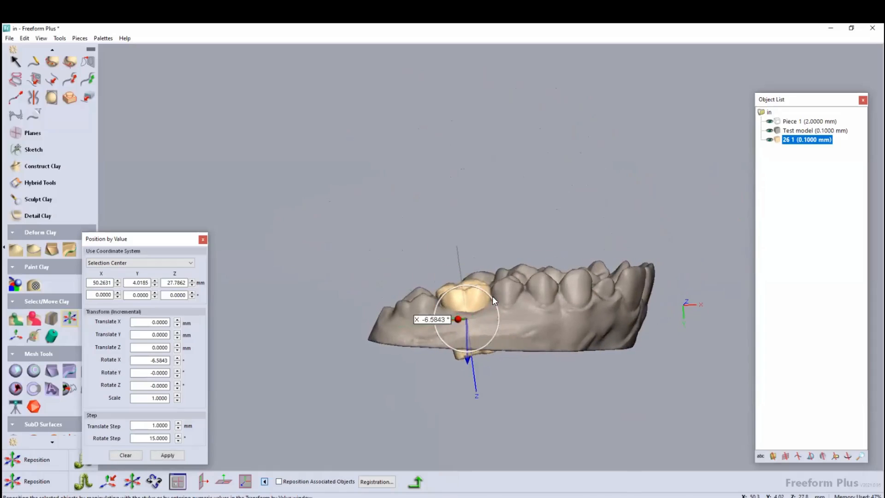
left_click(541, 309)
Try enlarging tooth 26 by a scale factor of 1.1 to fill the gap between its neighbours
scroll(538, 308, "up", 2)
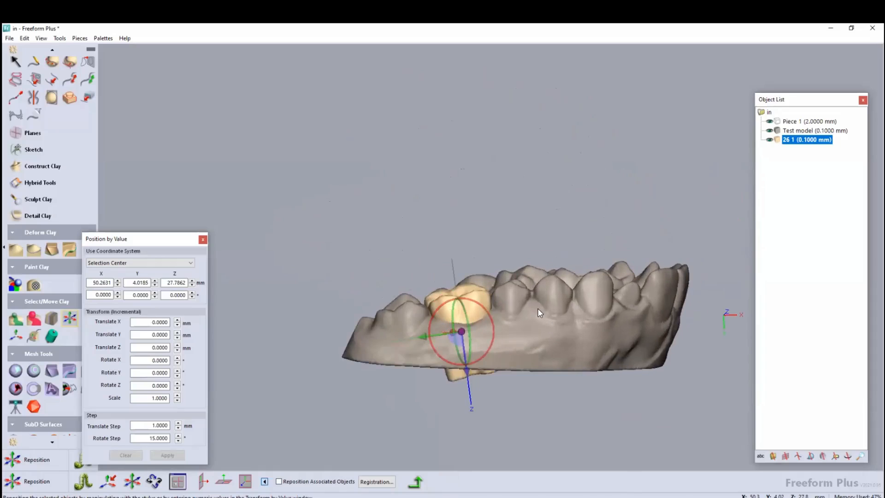
scroll(540, 320, "up", 3)
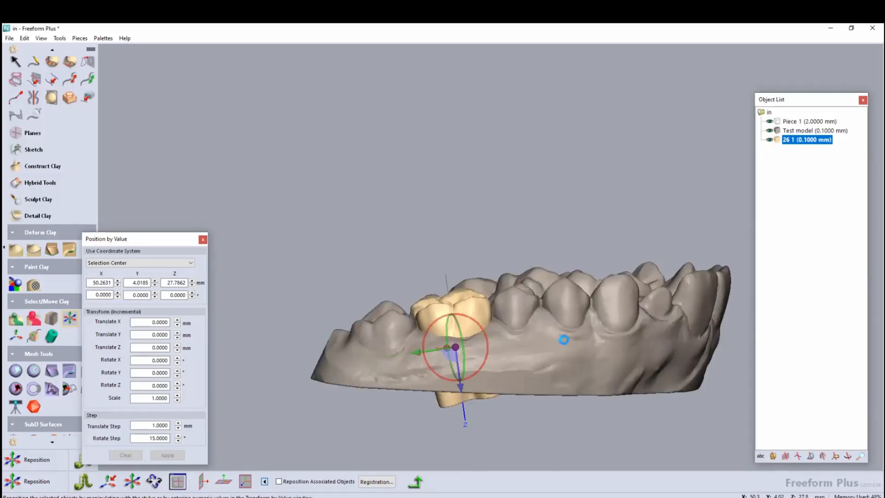
scroll(557, 312, "up", 1)
middle_click_drag(558, 312, 546, 359)
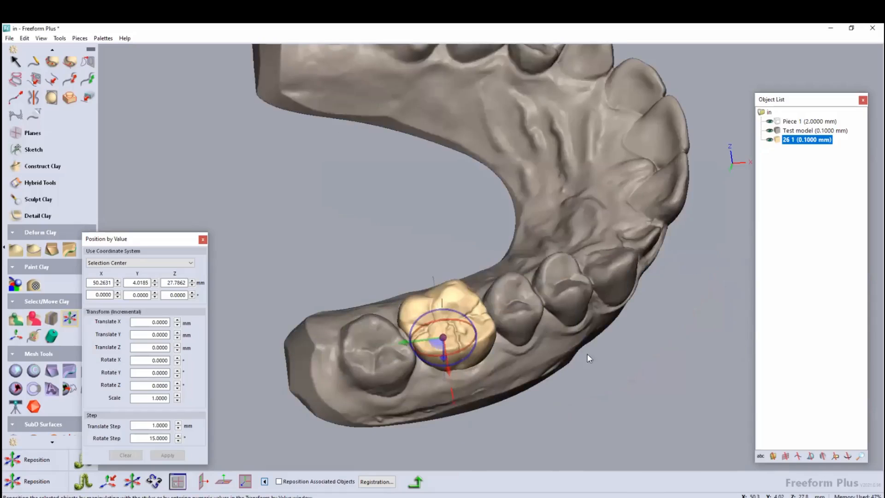
middle_click_drag(548, 333, 551, 347)
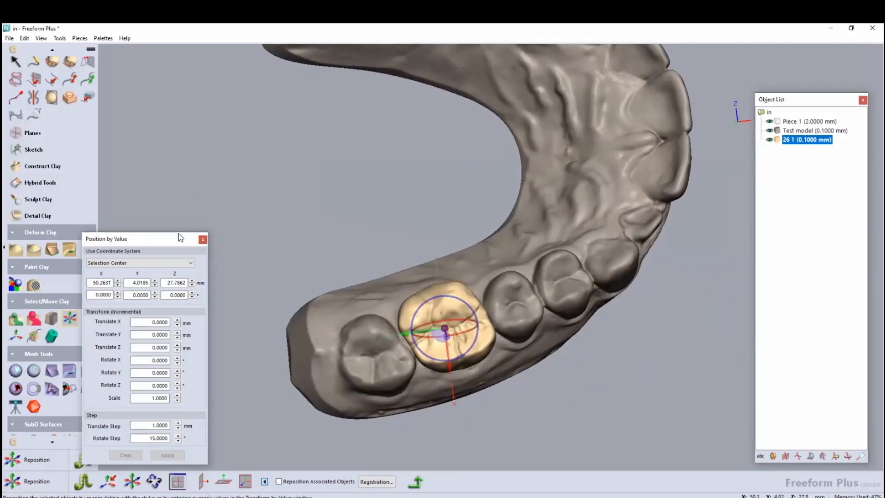
left_click_drag(178, 233, 199, 230)
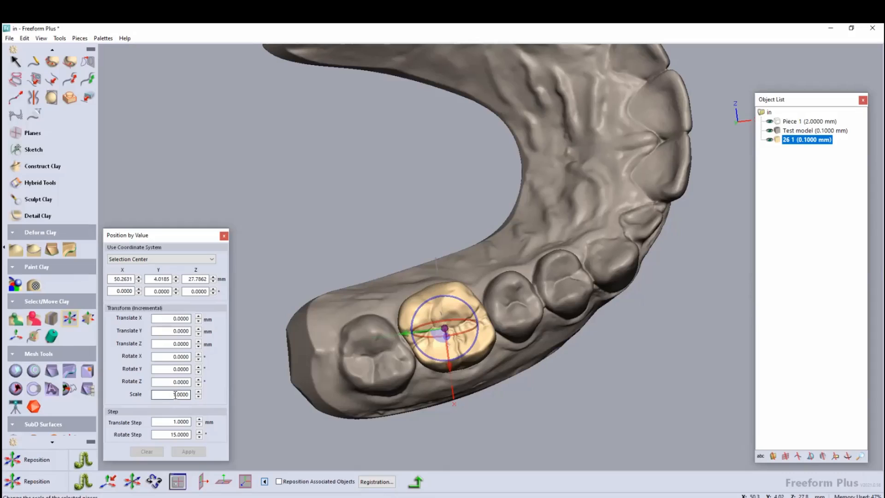
left_click(175, 395)
type("1")
key("Delete")
key("Return")
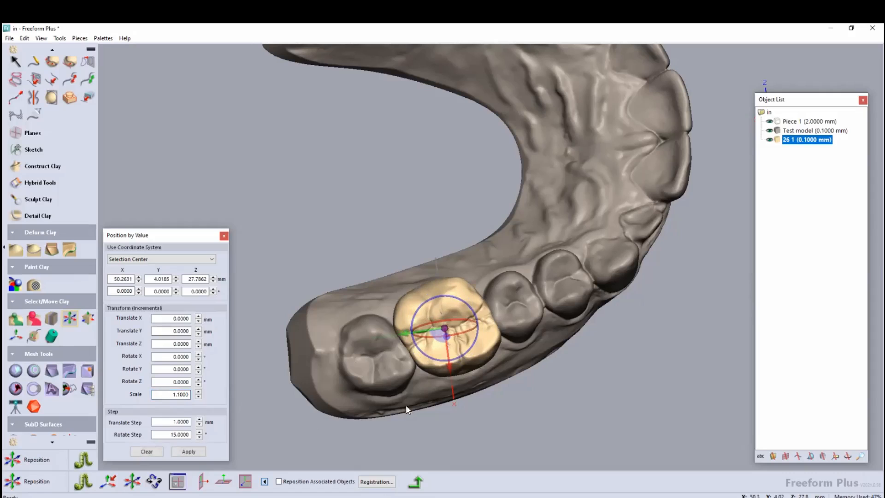
mouse_move(500, 374)
middle_mouse_down()
mouse_move(507, 379)
mouse_move(481, 345)
mouse_move(496, 371)
middle_mouse_up()
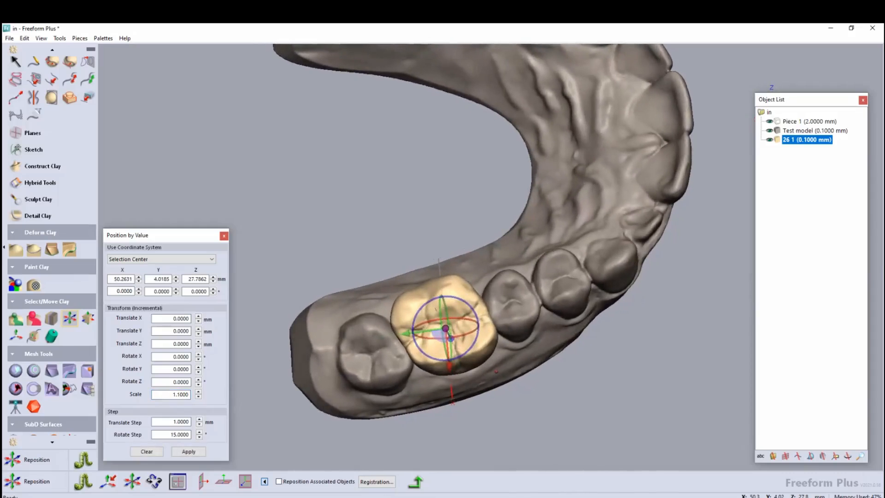
Set the scale factor of tooth 26 to 1.05 and move the tooth about 1 mm along X
left_click(179, 394)
left_click(181, 394)
type("5")
key("Delete")
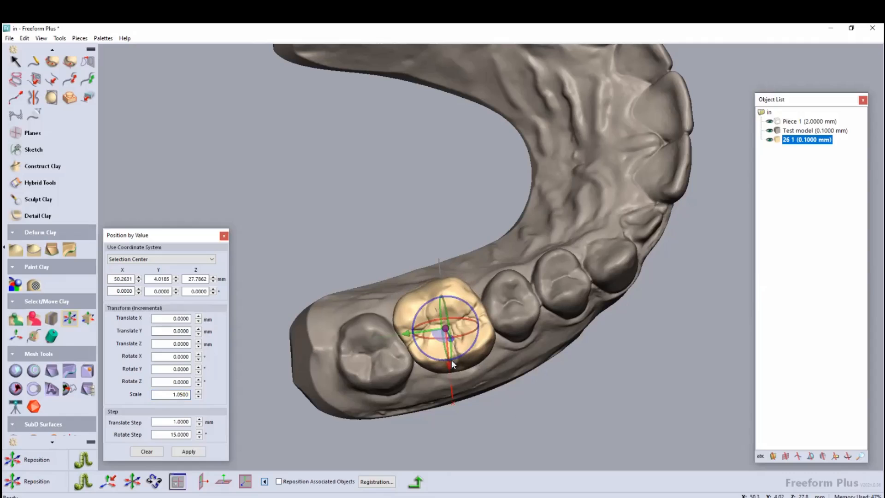
left_click_drag(449, 368, 496, 372)
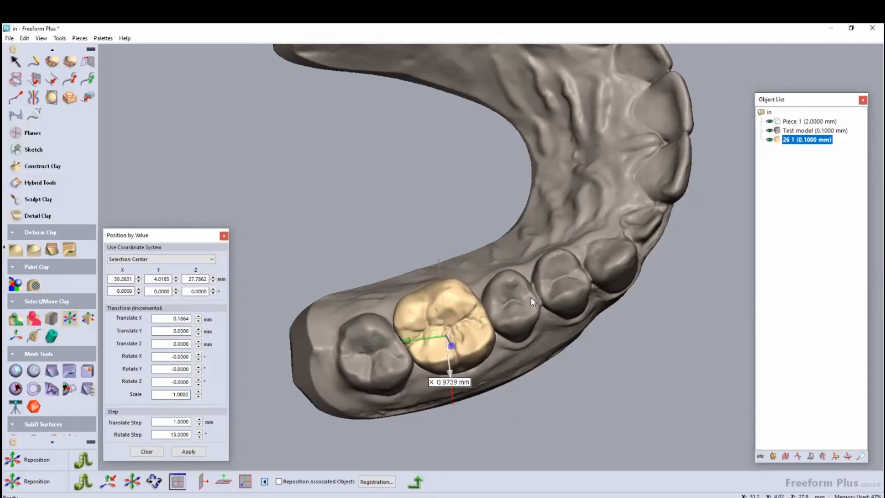
mouse_move(529, 260)
middle_mouse_down()
mouse_move(525, 136)
mouse_move(569, 169)
mouse_move(551, 282)
mouse_move(555, 222)
mouse_move(564, 217)
mouse_move(545, 242)
mouse_move(542, 266)
middle_mouse_up()
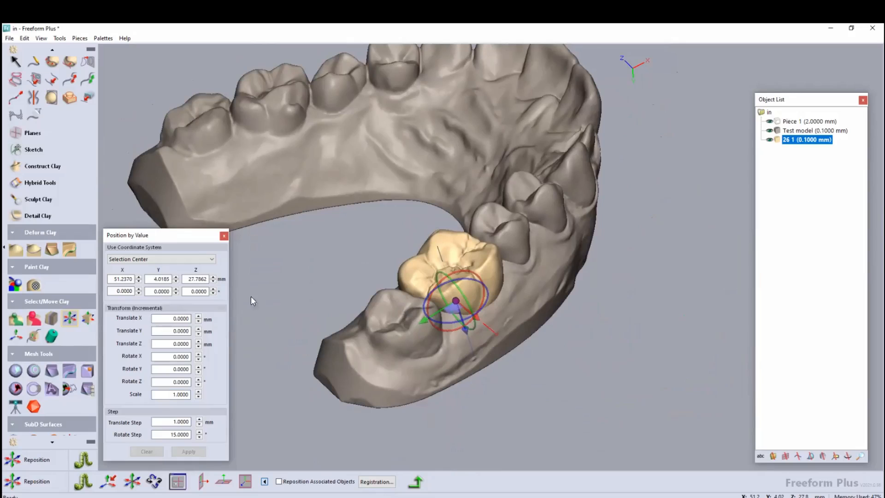
Deform the cheek-side surface of tooth 26 with the Tug tool at a diameter of 10.5 mm
left_click(17, 250)
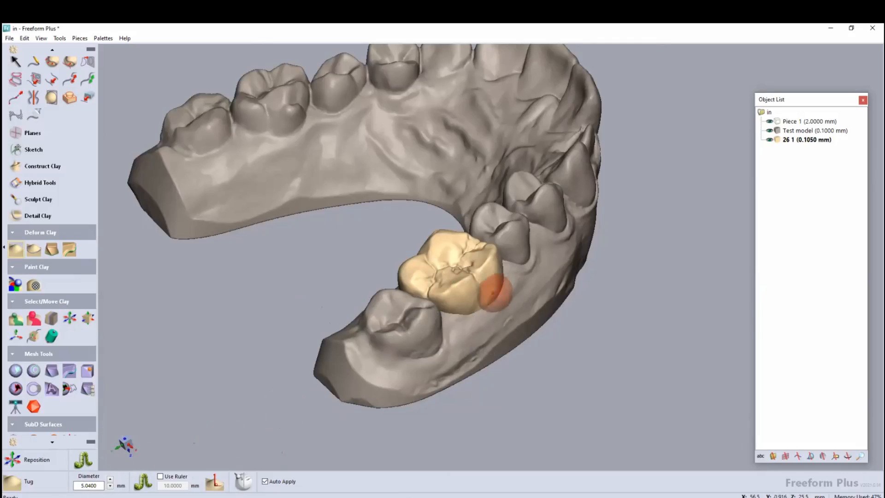
left_click(110, 480)
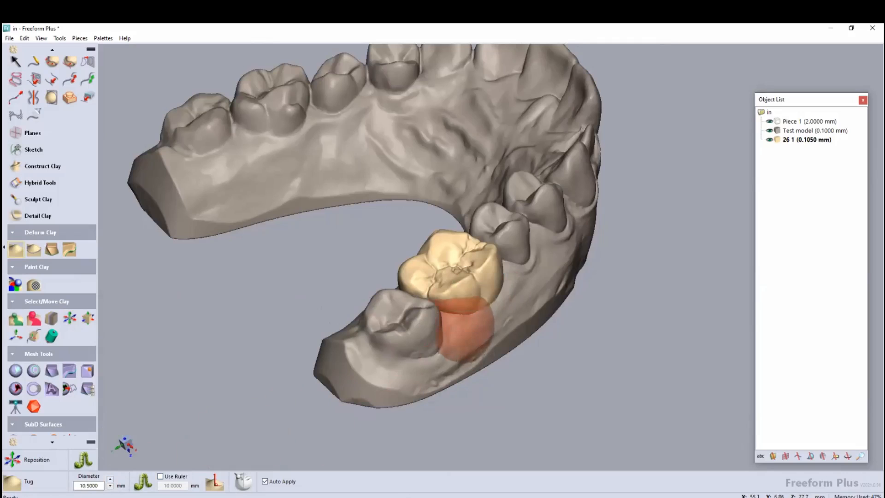
mouse_move(463, 298)
middle_mouse_down()
mouse_move(460, 280)
mouse_move(461, 291)
middle_mouse_up()
scroll(462, 291, "up", 1)
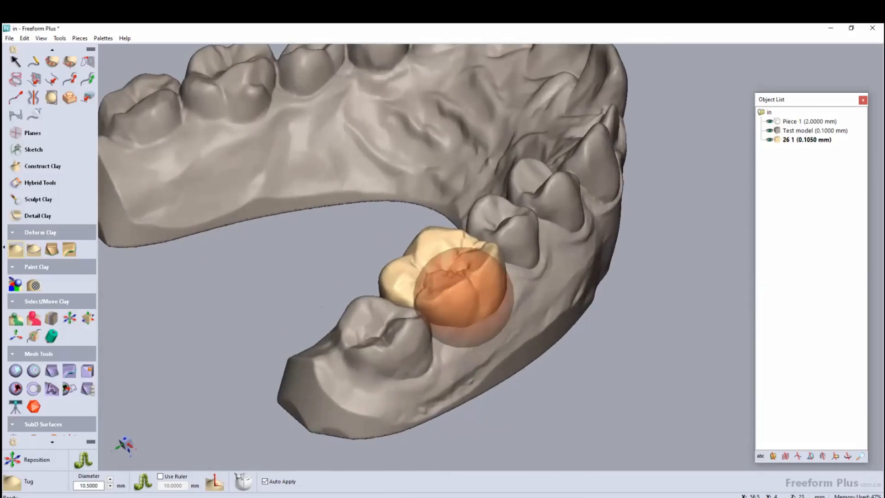
scroll(461, 295, "up", 1)
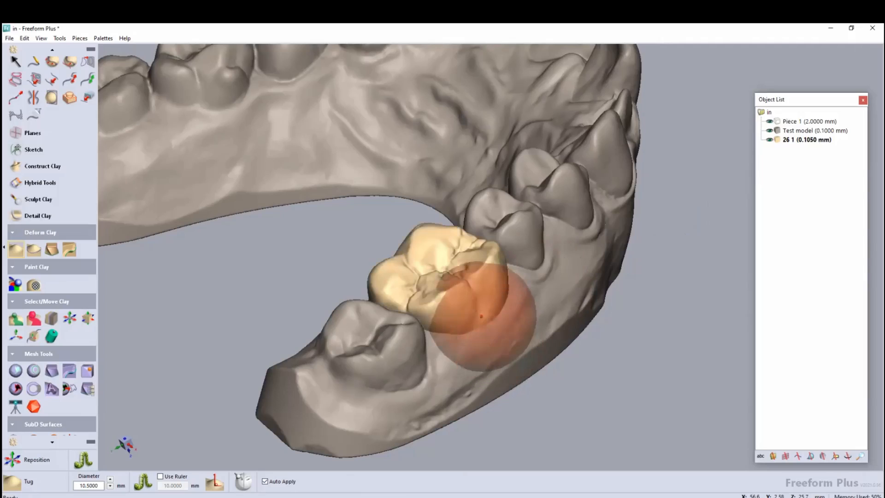
left_click_drag(508, 312, 483, 328)
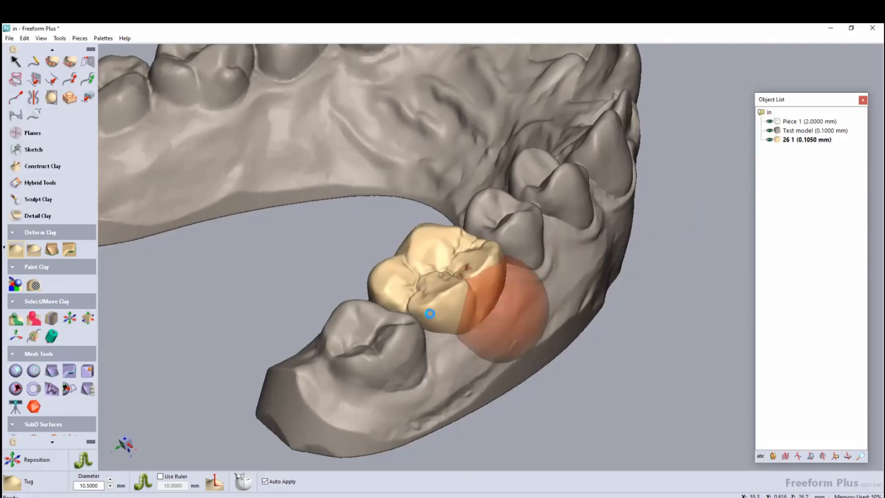
Tug the rear and front parts of tooth 26's outer side inward to match the neighbouring teeth
middle_click_drag(454, 331, 366, 270)
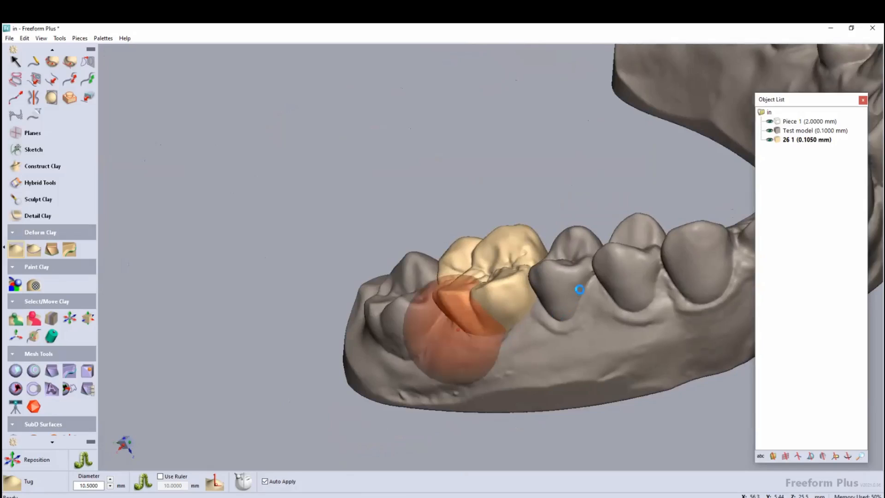
middle_click_drag(457, 329, 546, 317)
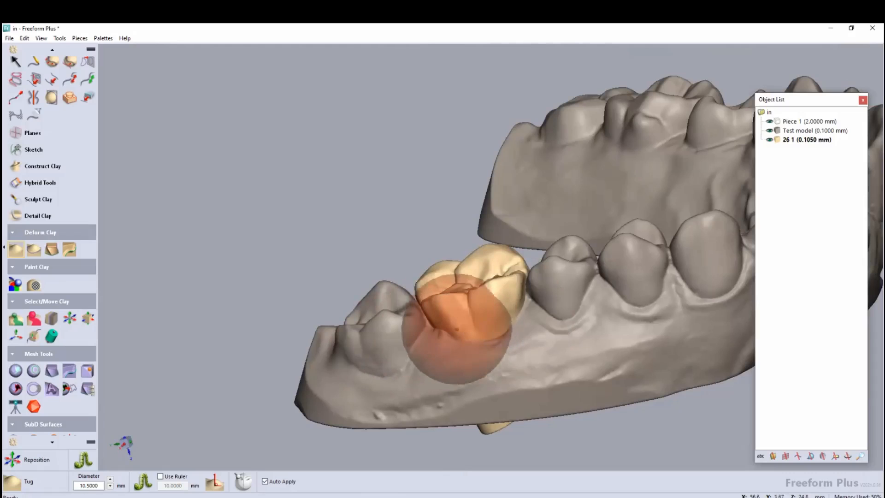
left_click_drag(445, 328, 456, 330)
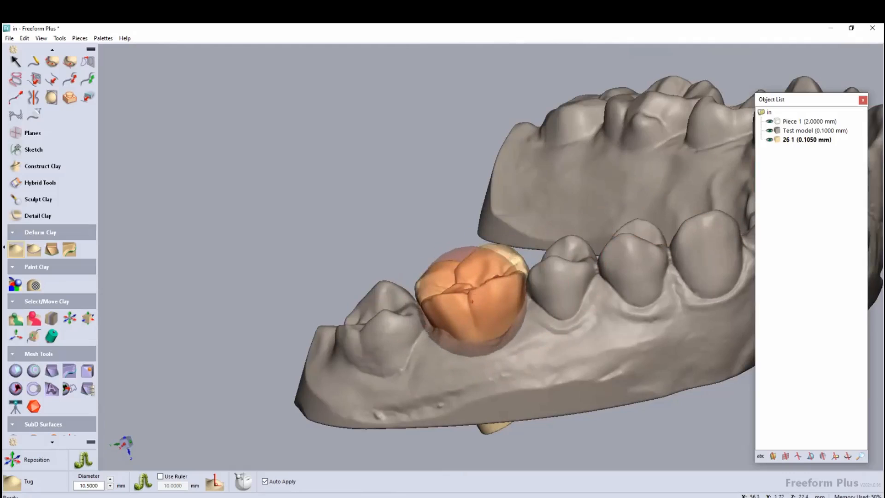
mouse_move(476, 307)
middle_mouse_down()
mouse_move(484, 296)
mouse_move(479, 302)
middle_mouse_up()
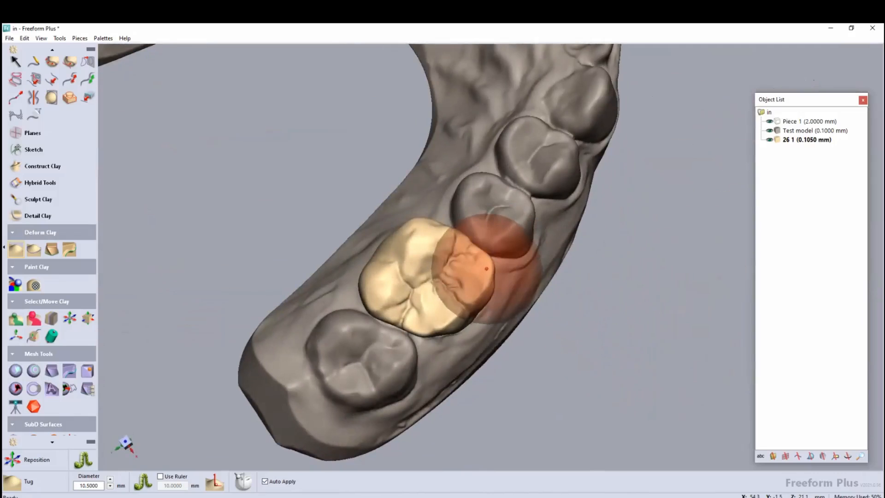
left_click_drag(489, 270, 483, 269)
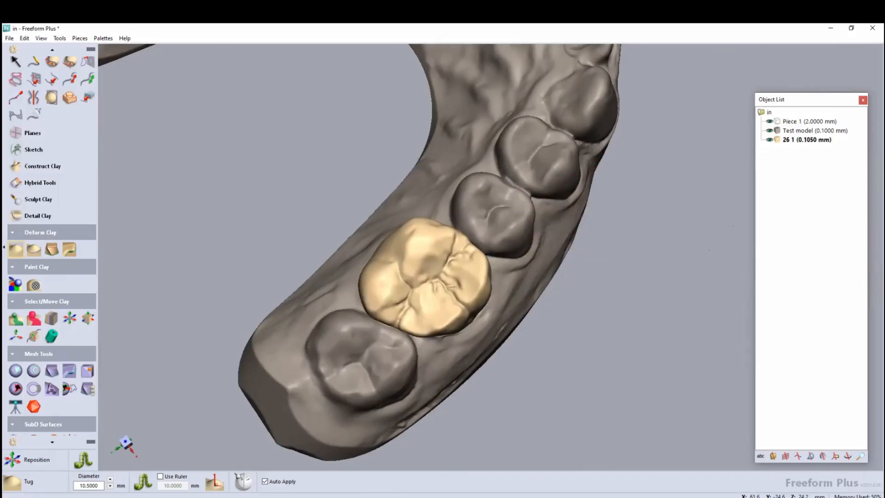
Activate the Test model clay, and switch the active piece back to 26 1
right_click(774, 129)
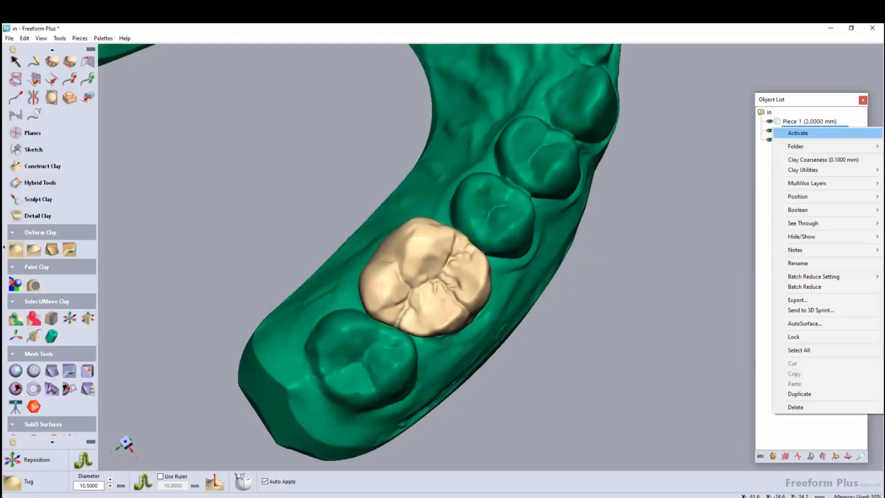
left_click(797, 133)
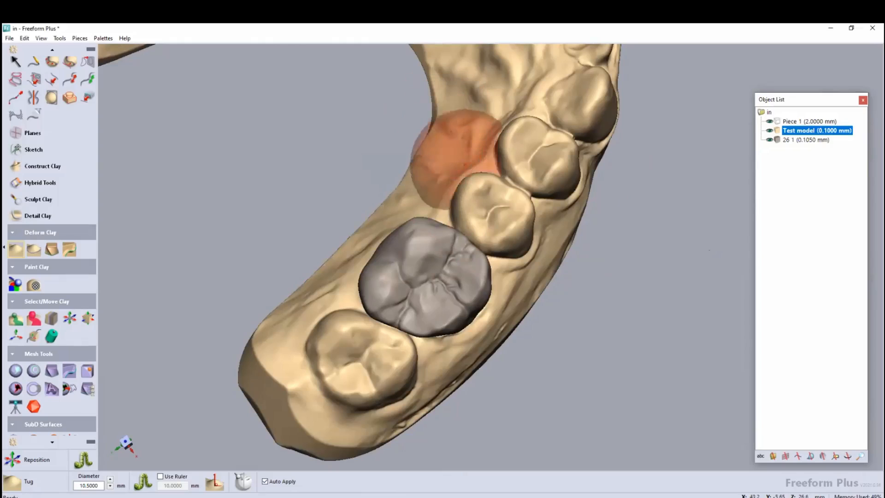
left_click(806, 140)
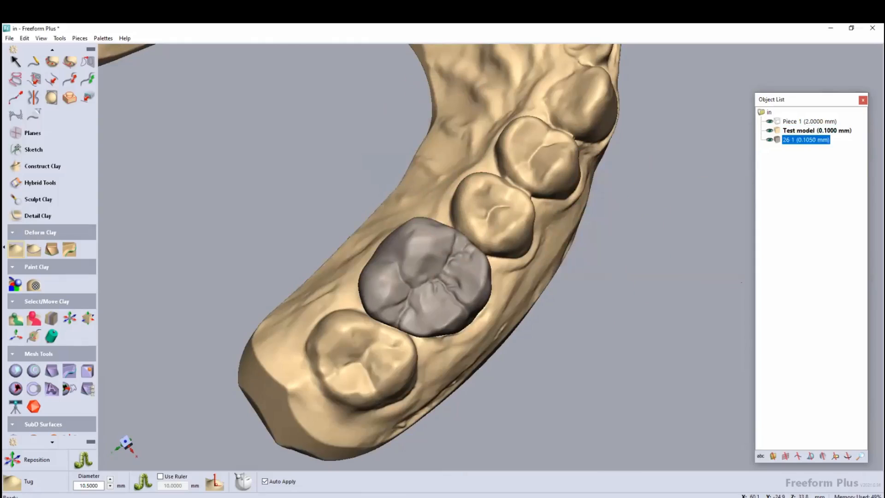
right_click(806, 138)
left_click(802, 142)
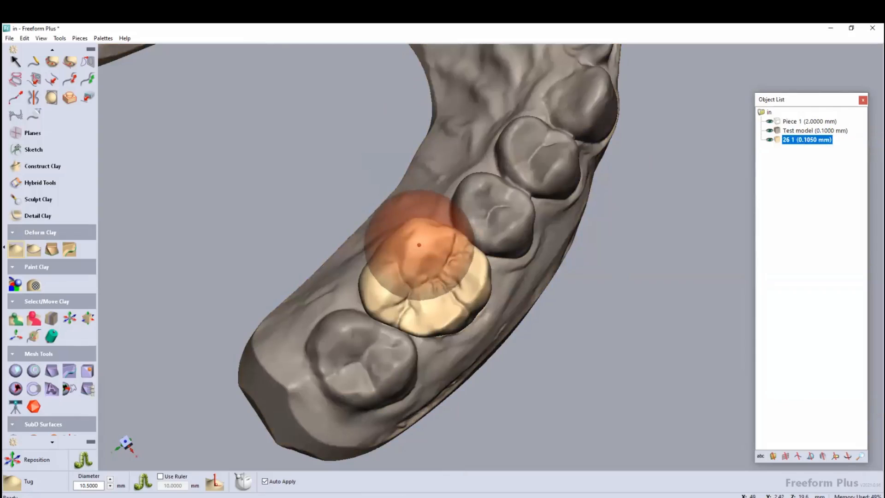
Tug the palate-side surface of tooth 26 inward at several spots to round its contour
middle_click_drag(419, 242, 419, 243)
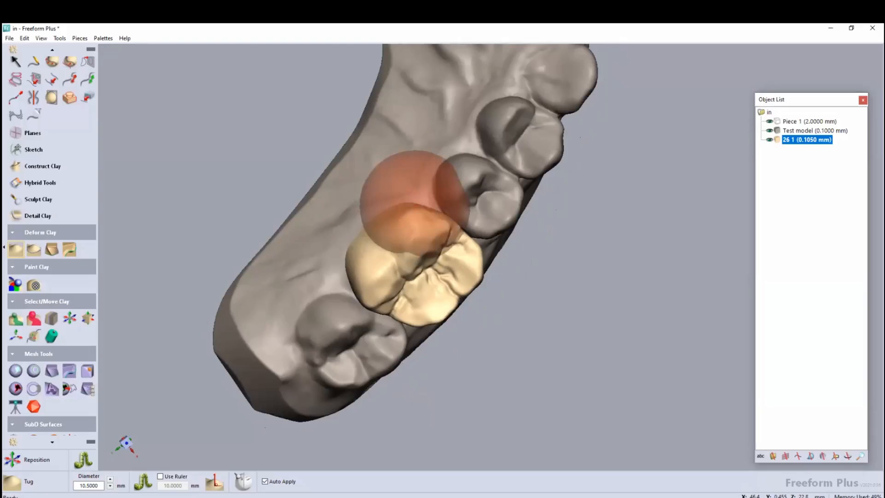
left_click_drag(417, 203, 419, 210)
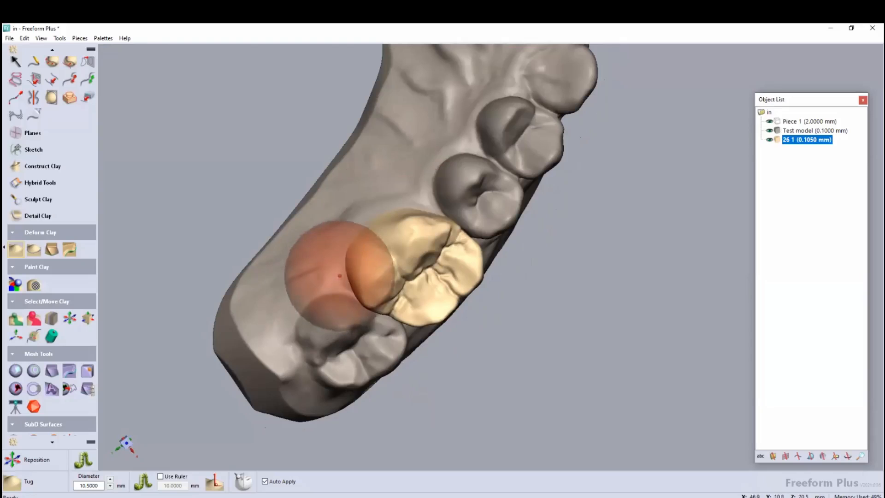
left_click_drag(344, 264, 360, 257)
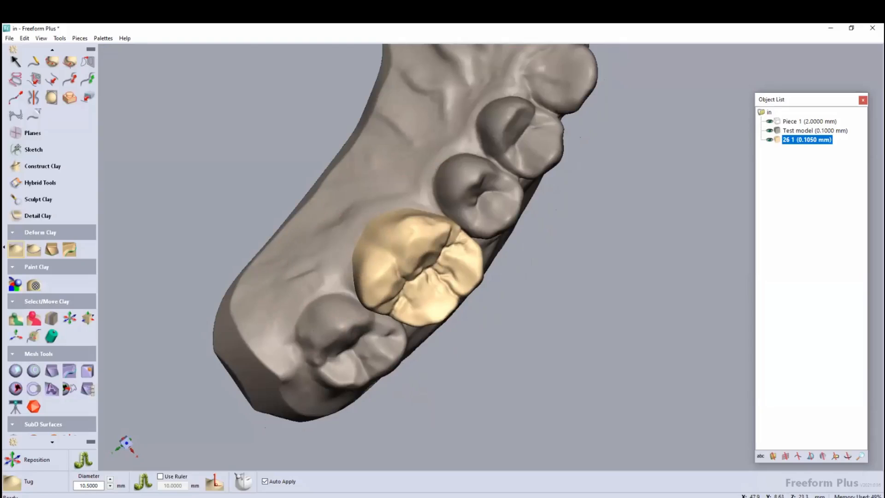
middle_click_drag(359, 240, 390, 241)
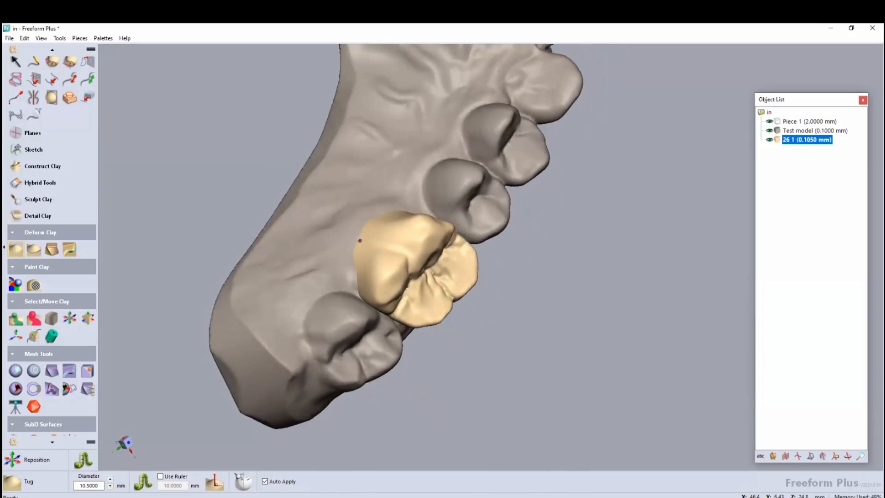
left_click_drag(332, 223, 337, 226)
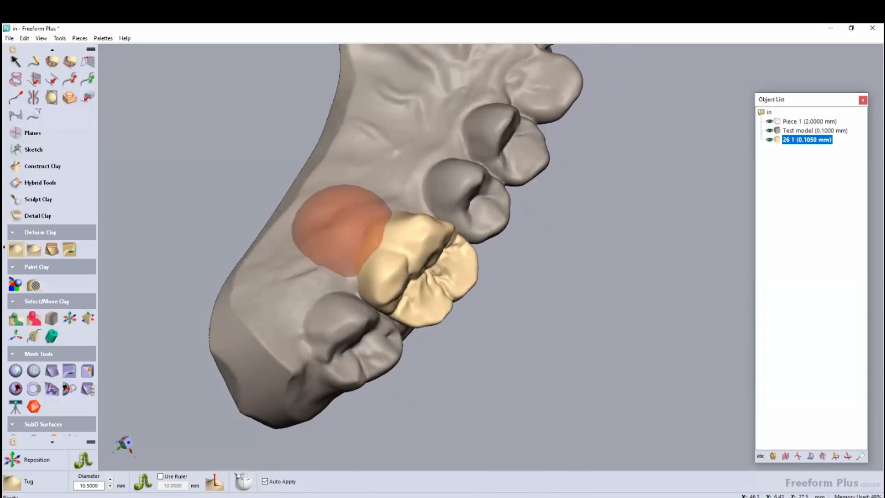
Tug the palatal surface and palatal cusps of tooth 26 in small pulls to refine their outline
left_click_drag(338, 260, 342, 259)
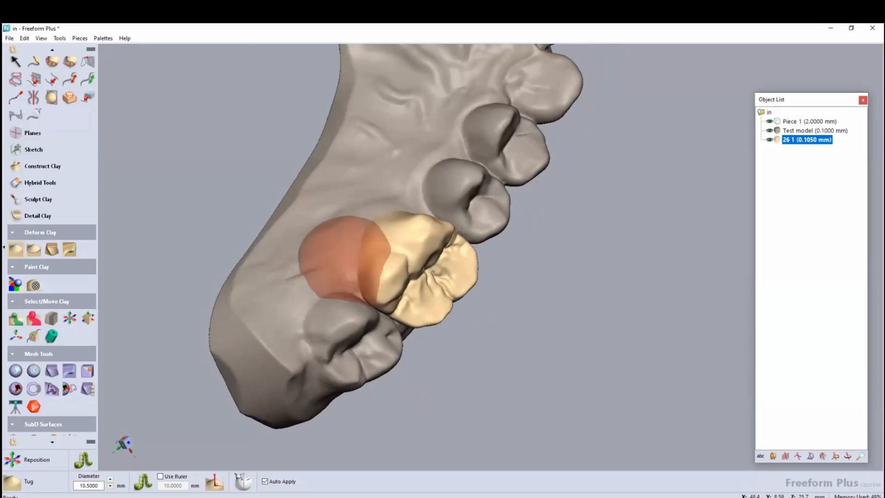
middle_click_drag(379, 223, 378, 224)
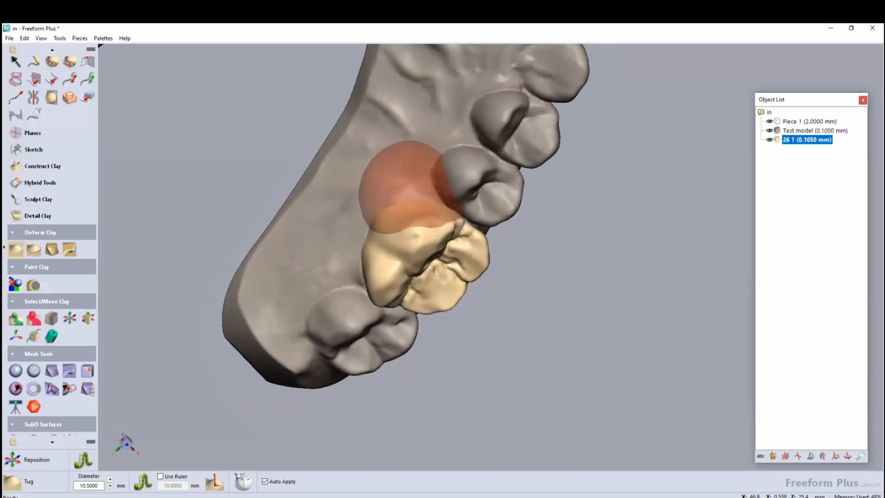
left_click_drag(405, 187, 403, 177)
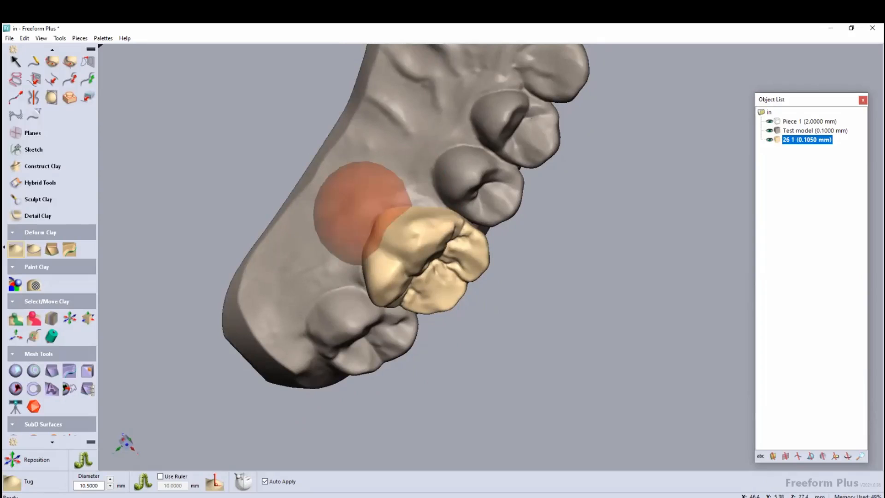
middle_click_drag(363, 212, 247, 215)
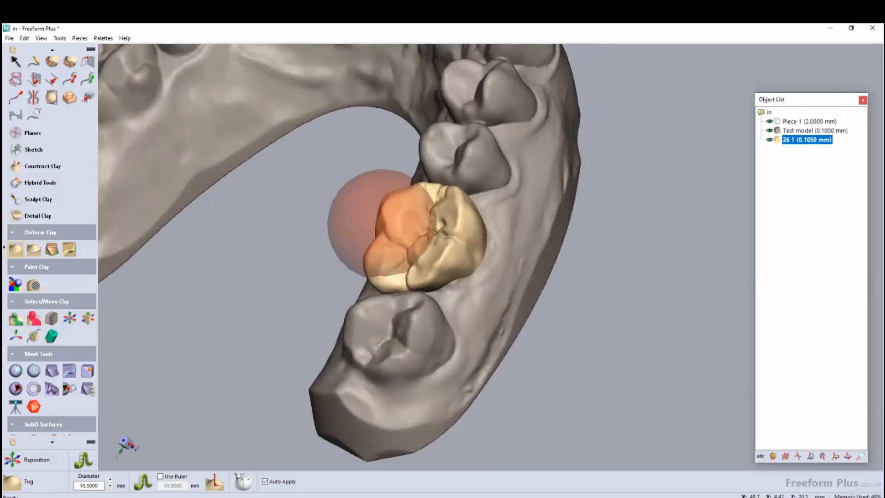
left_click_drag(387, 204, 390, 222)
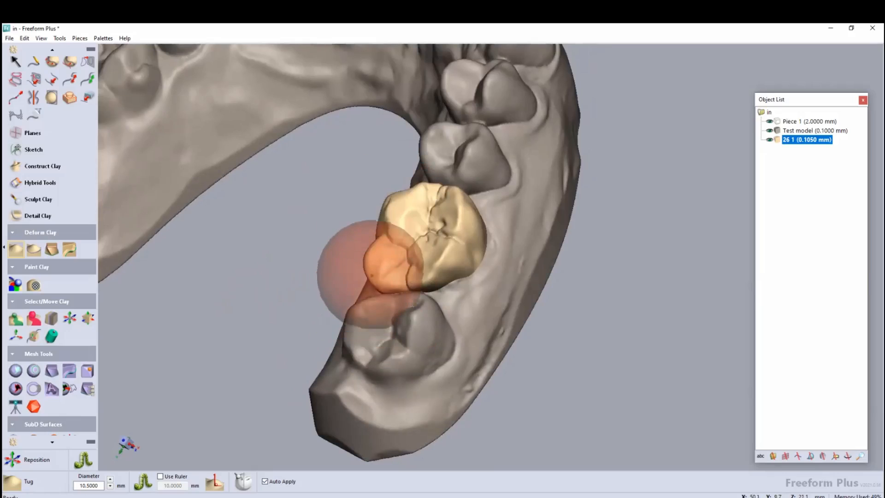
left_click_drag(367, 263, 372, 263)
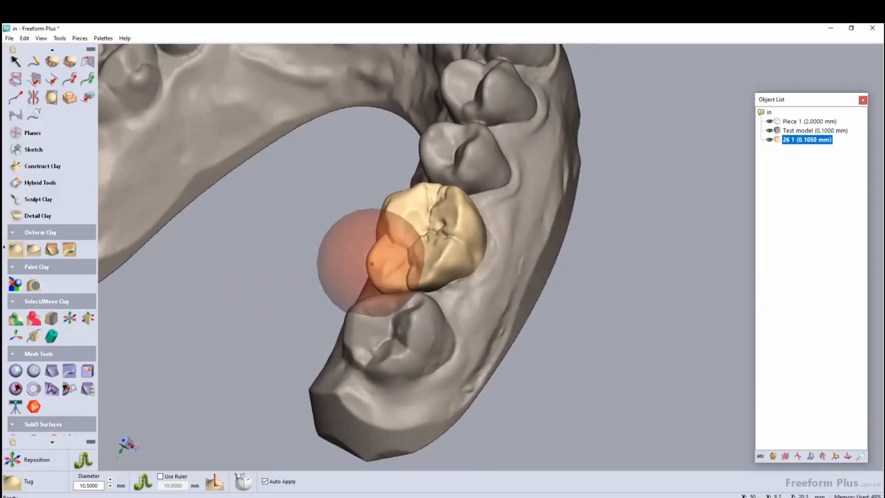
Tug the front surface of tooth 26 slightly toward the neighbouring premolar at two spots
middle_click_drag(441, 232, 445, 230)
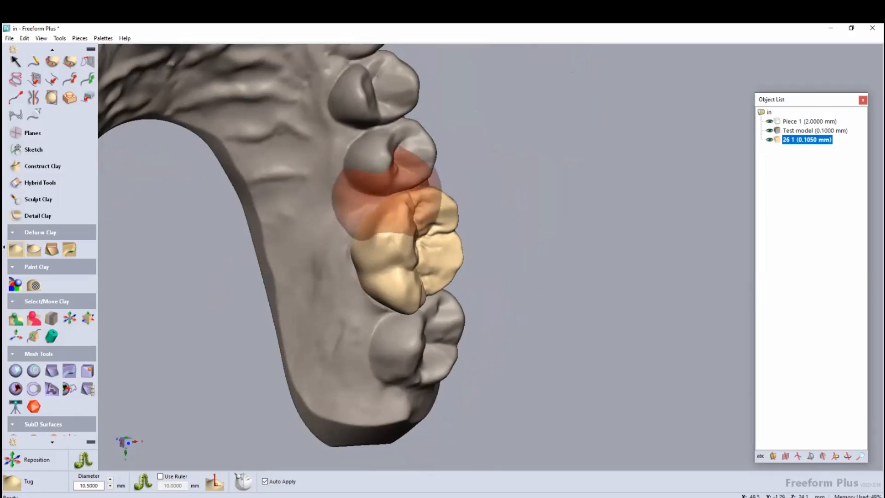
left_click_drag(384, 203, 385, 199)
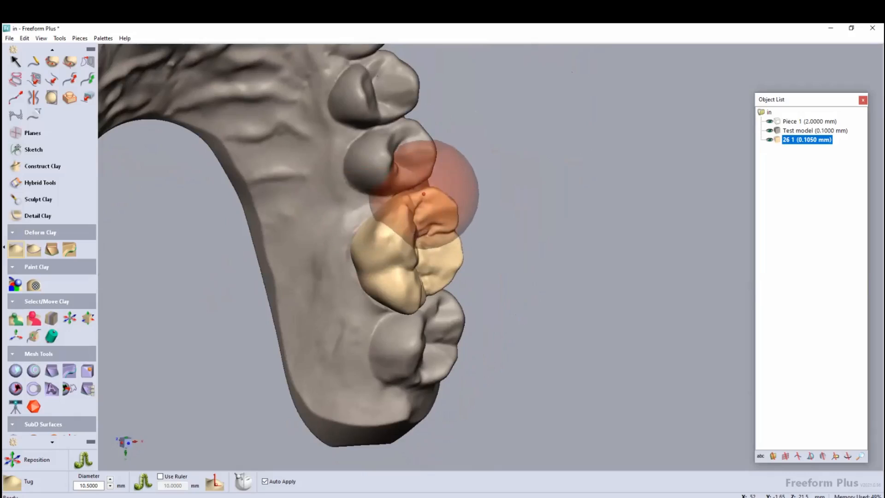
left_click_drag(417, 191, 416, 187)
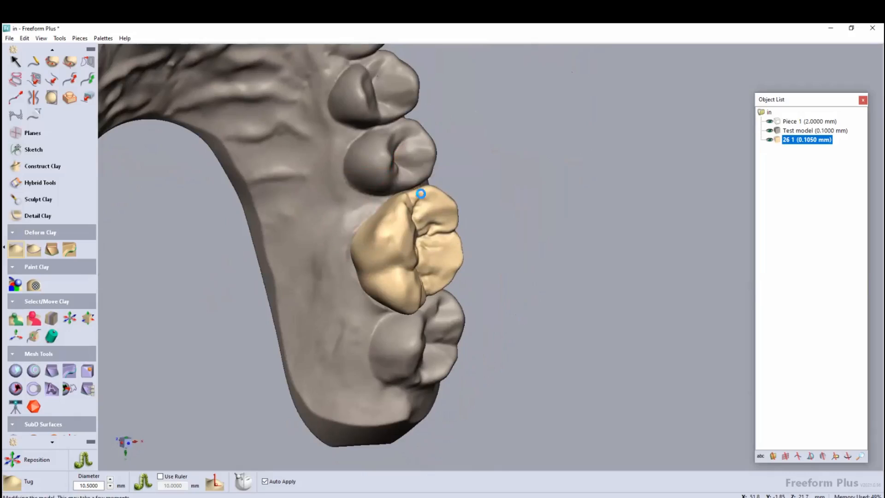
middle_click_drag(392, 310, 395, 304)
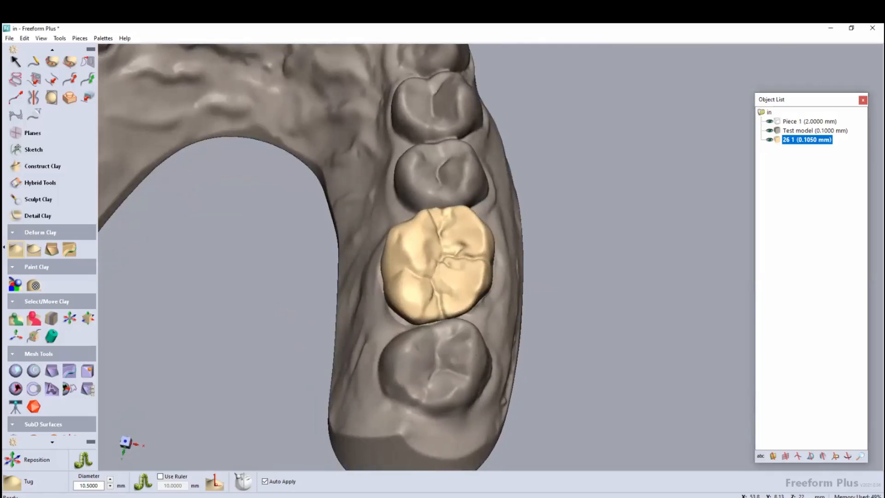
Activate the Hot Wax sculpting tool for tooth 26 and increase its tool size to 2.31 mm
middle_click_drag(442, 276, 313, 226)
middle_click_drag(446, 301, 375, 272)
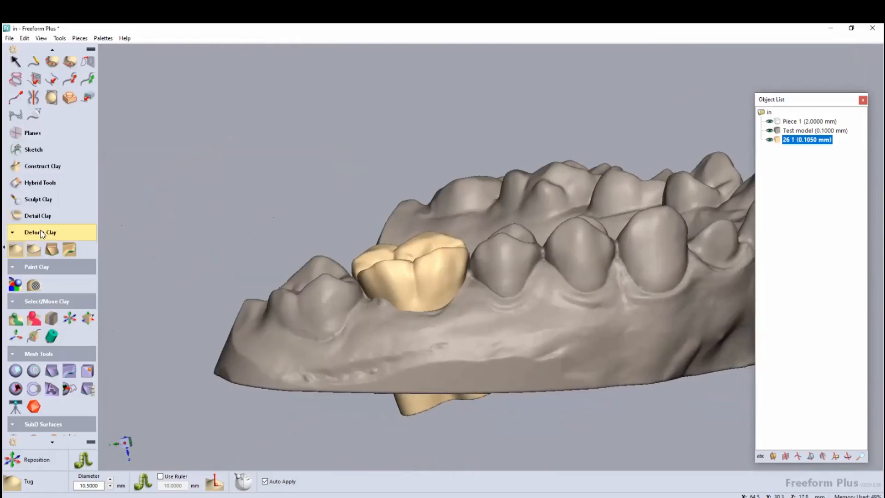
scroll(49, 360, "down", 3)
scroll(49, 365, "down", 3)
scroll(49, 310, "up", 7)
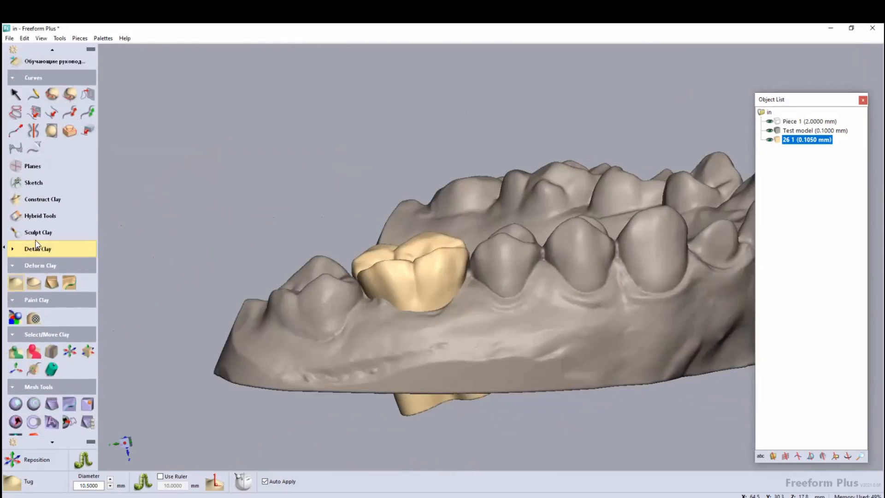
left_click(39, 249)
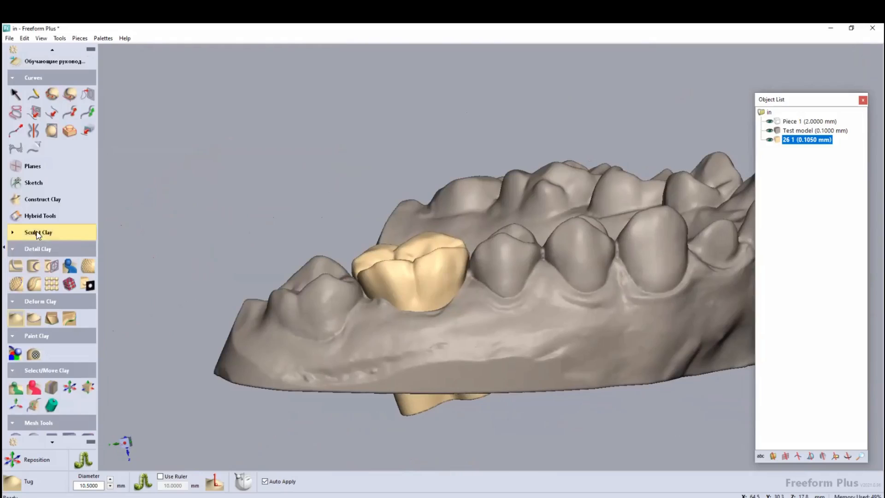
left_click(38, 232)
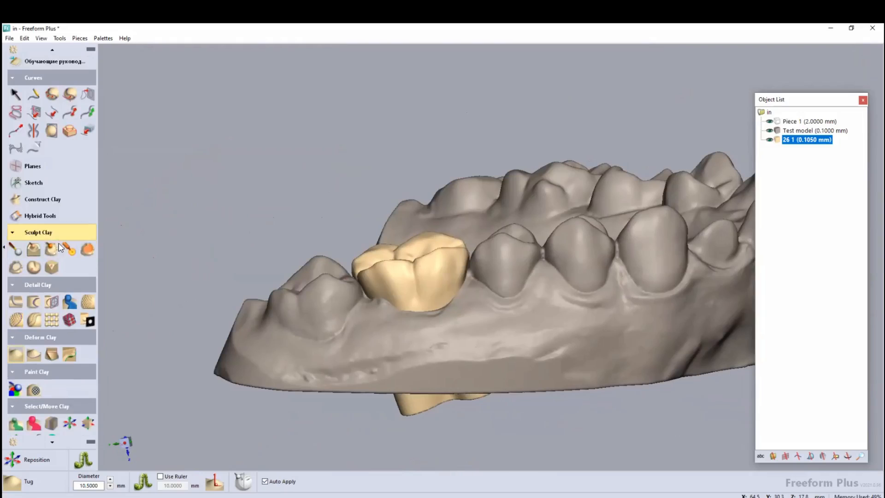
left_click(69, 250)
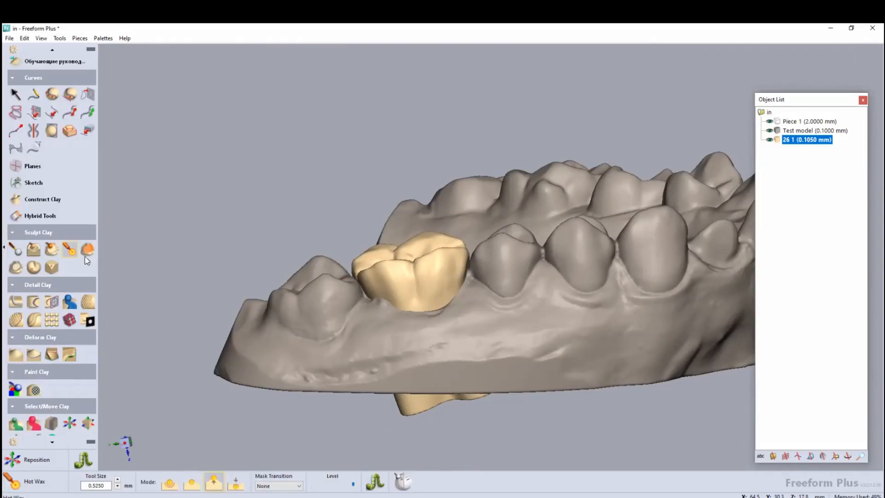
middle_click_drag(410, 297, 389, 287)
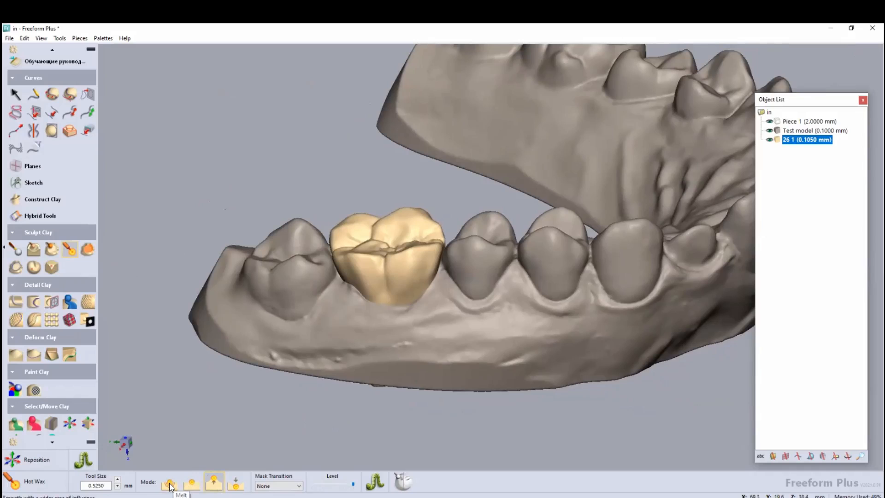
left_click(117, 480)
left_click(118, 479)
middle_click_drag(377, 277, 350, 251)
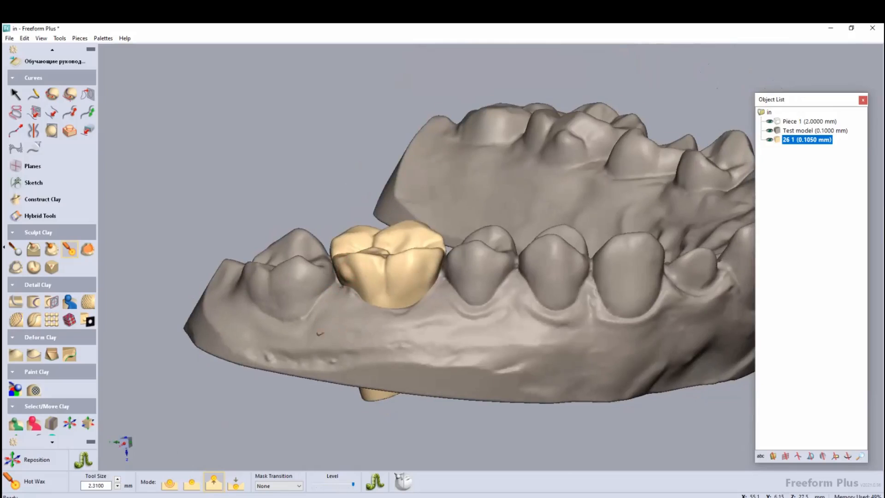
Build up the cheek-side surface of tooth 26 with Hot Wax, using a 2.835 mm tool size and a level reduced to about half
mouse_move(406, 245)
middle_mouse_down()
mouse_move(400, 208)
mouse_move(406, 247)
mouse_move(396, 248)
middle_mouse_up()
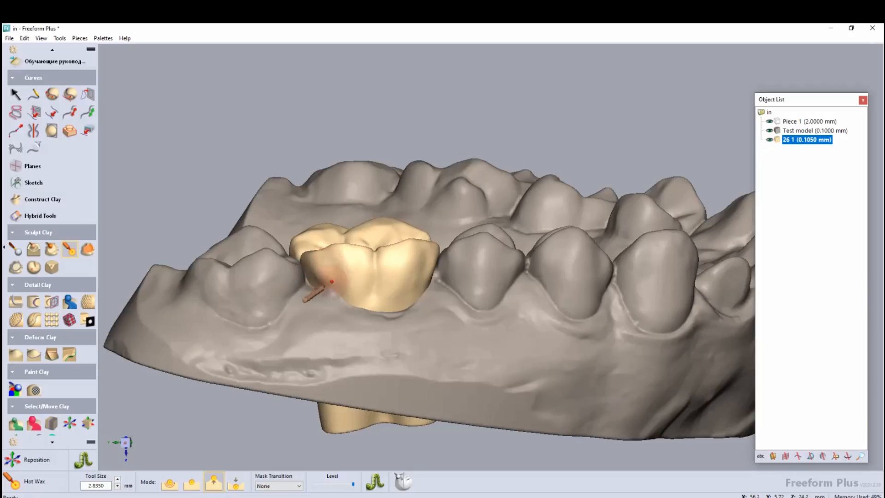
left_click(335, 485)
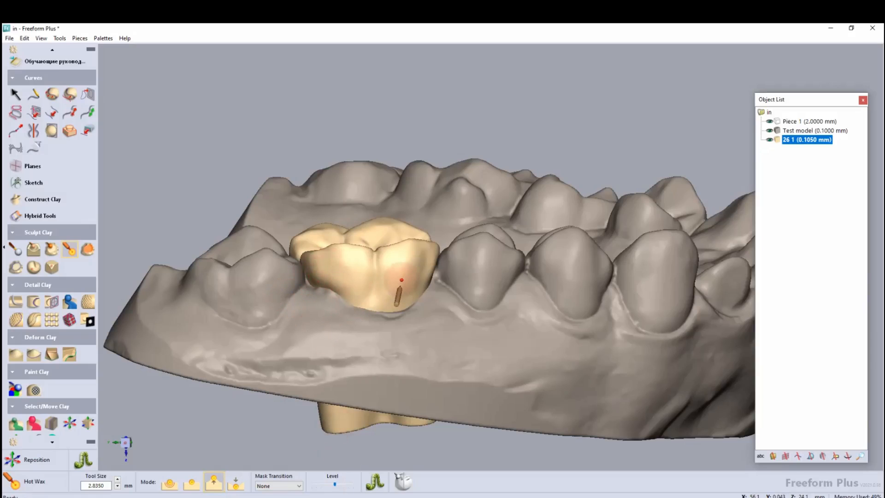
middle_click_drag(401, 280, 399, 279)
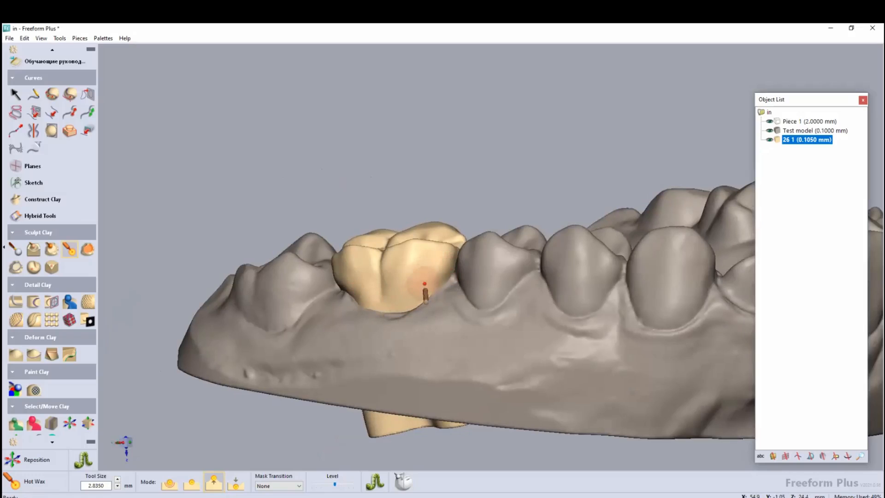
middle_click_drag(416, 280, 406, 414)
middle_click_drag(406, 203, 414, 218)
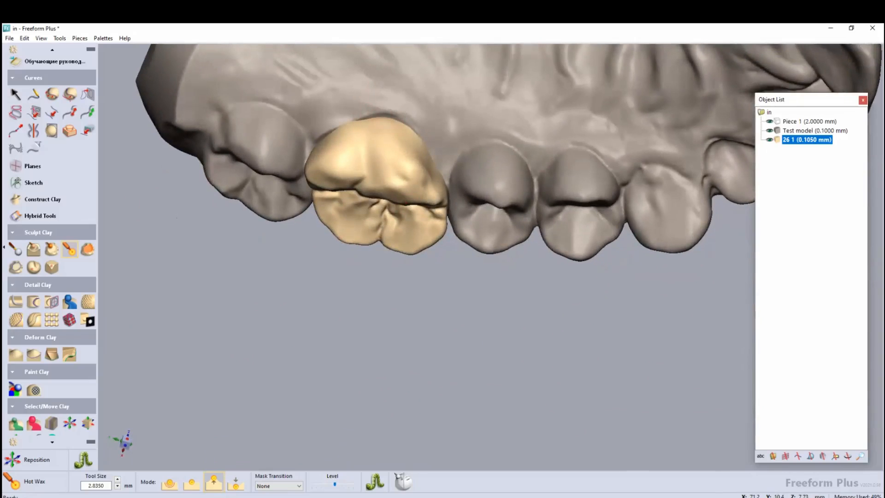
Switch Hot Wax to its clay-lowering mode and work it along the palatal cusp of tooth 26
left_click(238, 486)
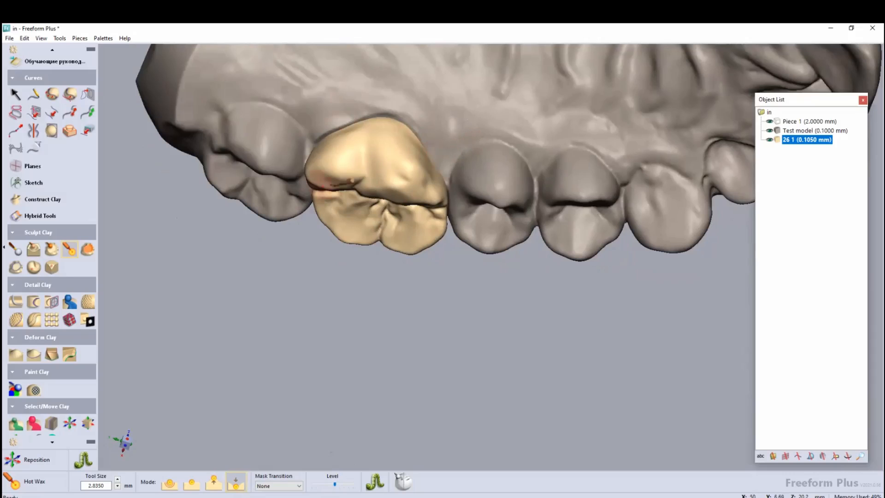
middle_click_drag(343, 183, 368, 154)
right_click(392, 24)
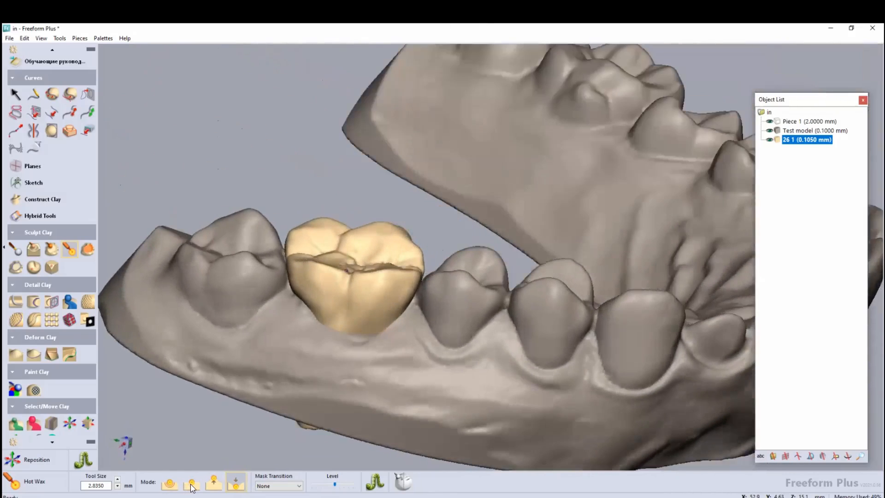
Smooth the cheek-side and chewing surfaces of tooth 26 with Hot Wax in Melt mode at full level
left_click(193, 482)
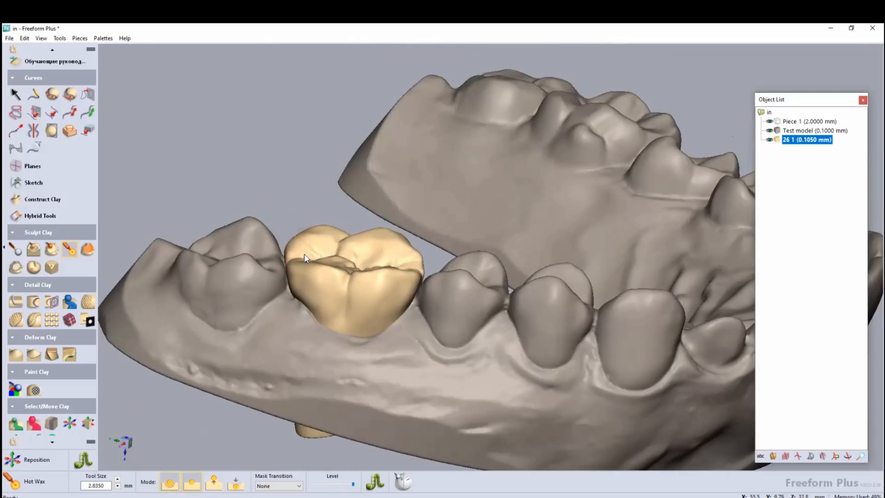
middle_click_drag(414, 263, 357, 307)
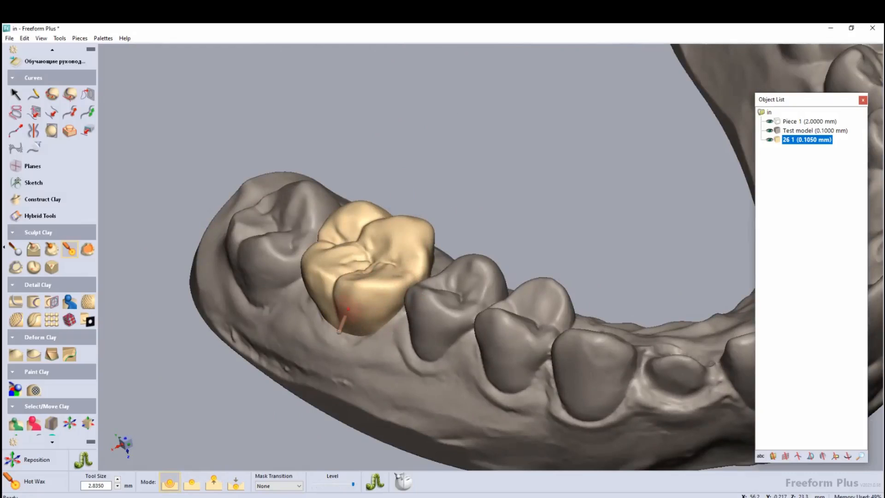
middle_click_drag(405, 260, 405, 224)
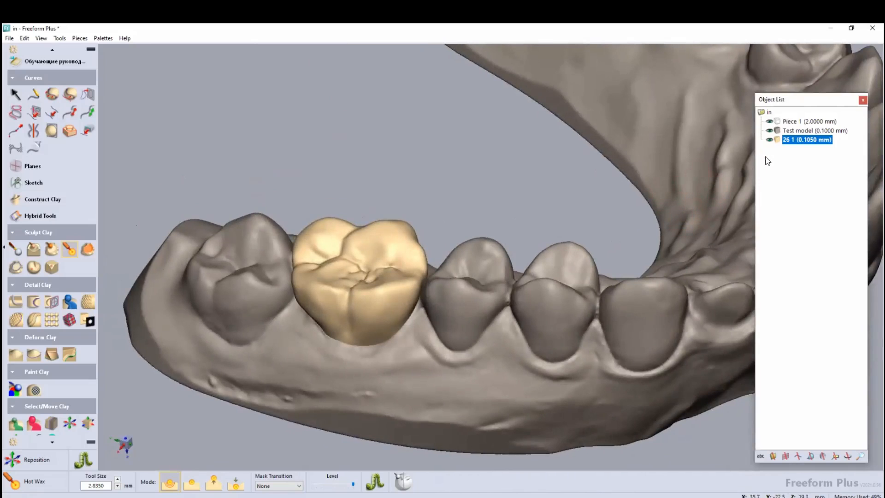
Start Emboss Area, make the Test model the active clay and hide piece 26 1 to expose the gap
left_click(69, 305)
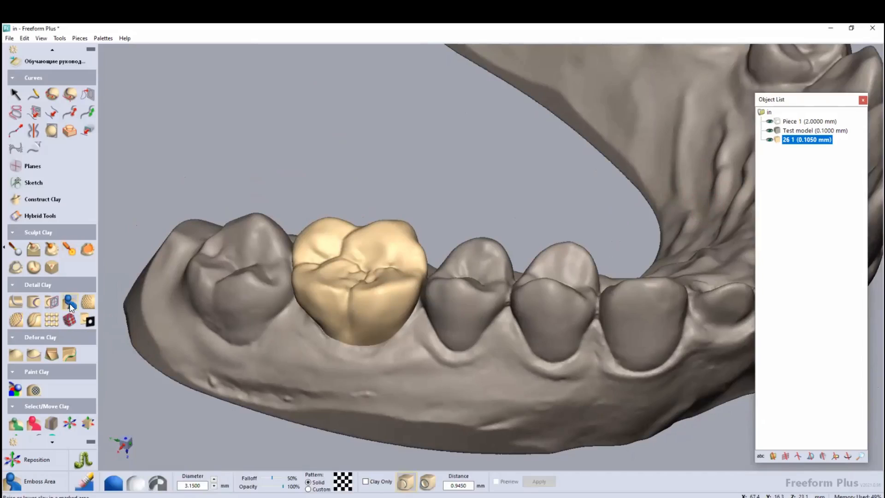
left_click(768, 131)
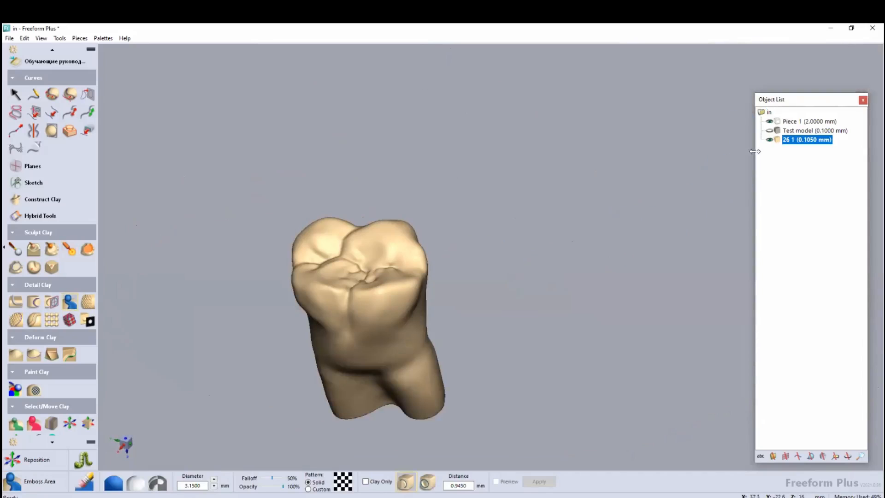
left_click(769, 132)
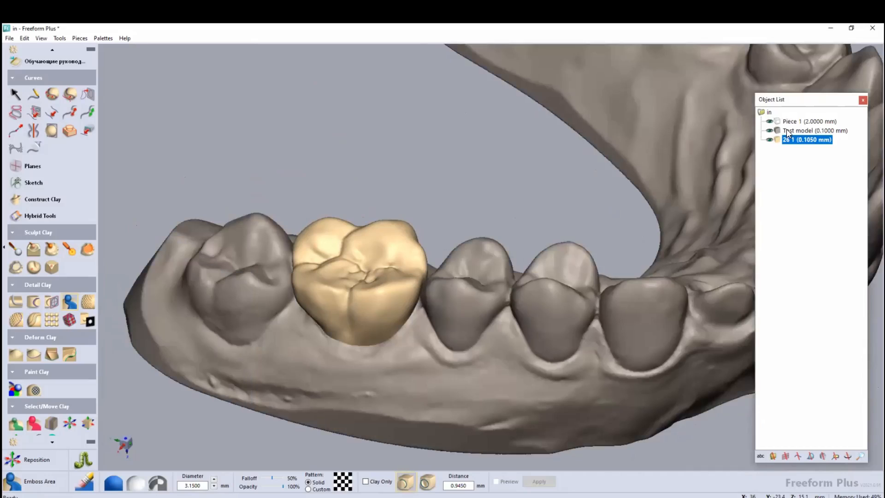
left_click(786, 131)
right_click(786, 132)
left_click(788, 132)
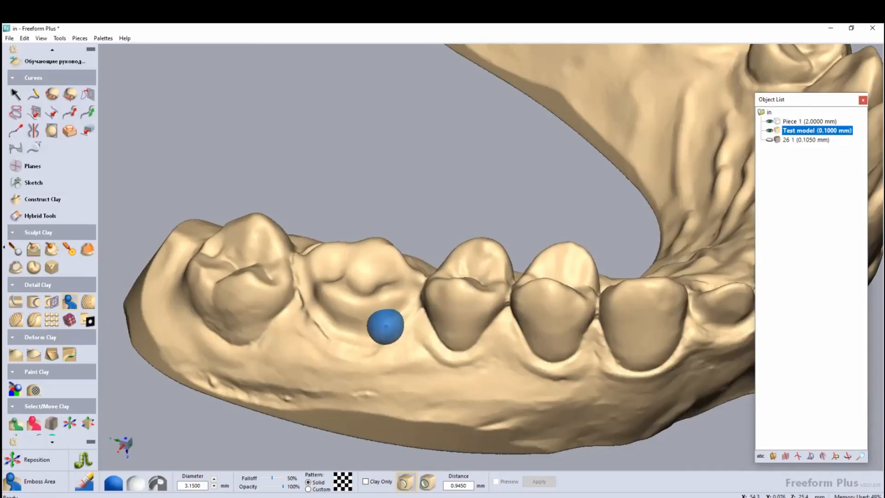
middle_click_drag(385, 326, 385, 326)
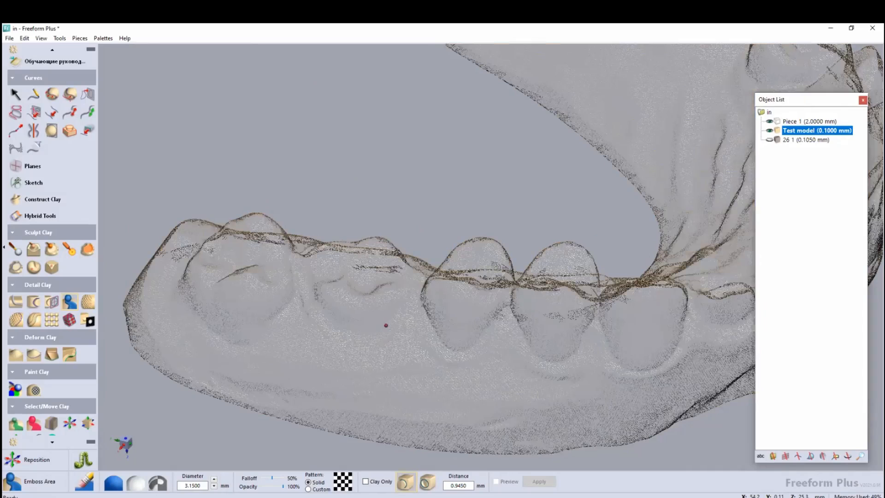
middle_click_drag(386, 325, 386, 325)
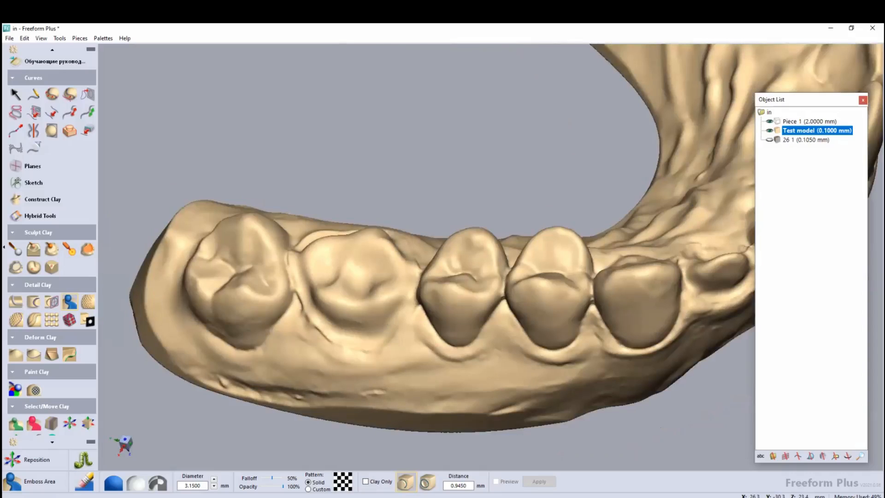
Duplicate the Test model piece and select Emboss Area for work on the copy
right_click(773, 130)
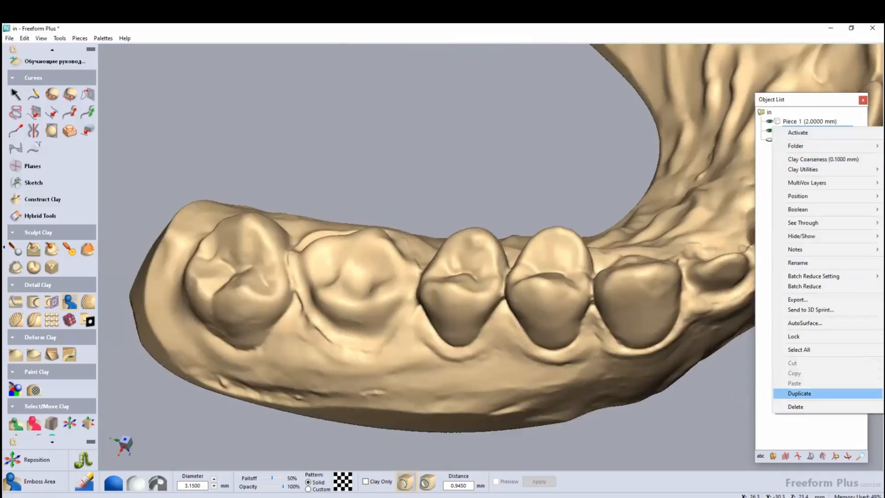
left_click(799, 393)
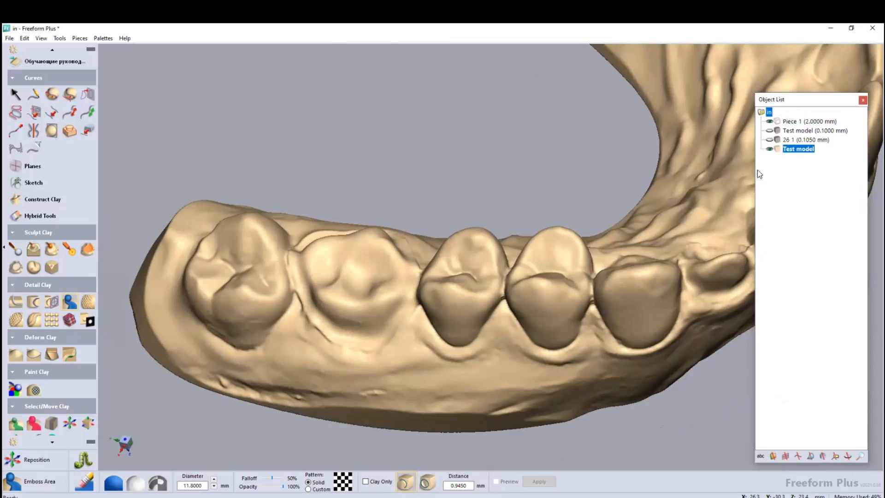
left_click(788, 149)
left_click(71, 304)
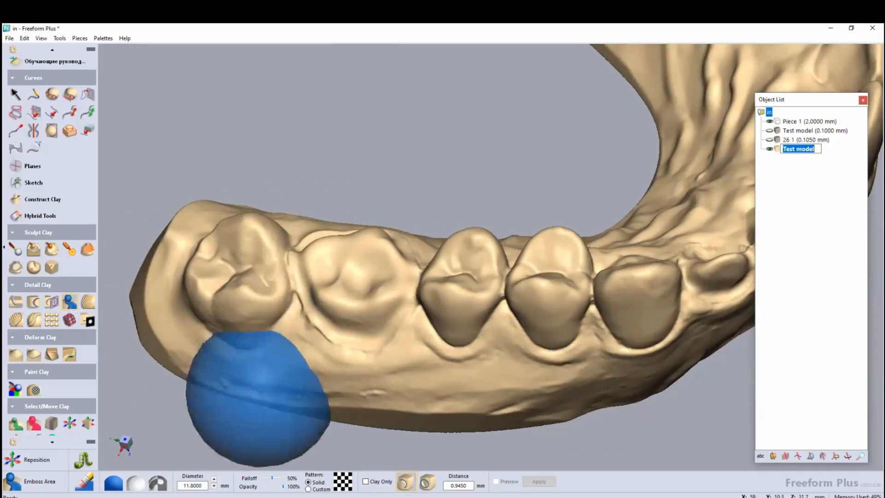
Set the Emboss Area brush to 7 mm diameter and 61% falloff, and mark a trial patch on the gum beside the rearmost molar
left_click(213, 487)
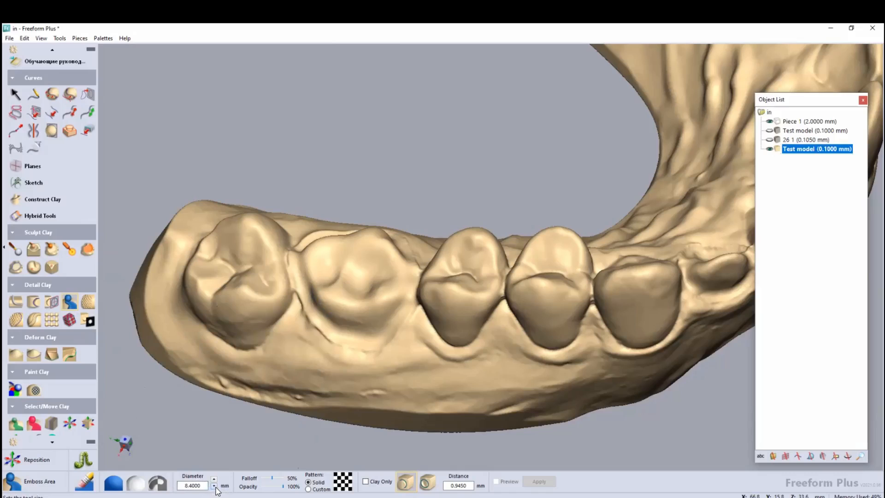
left_click(214, 486)
left_click(271, 477)
left_click(266, 477)
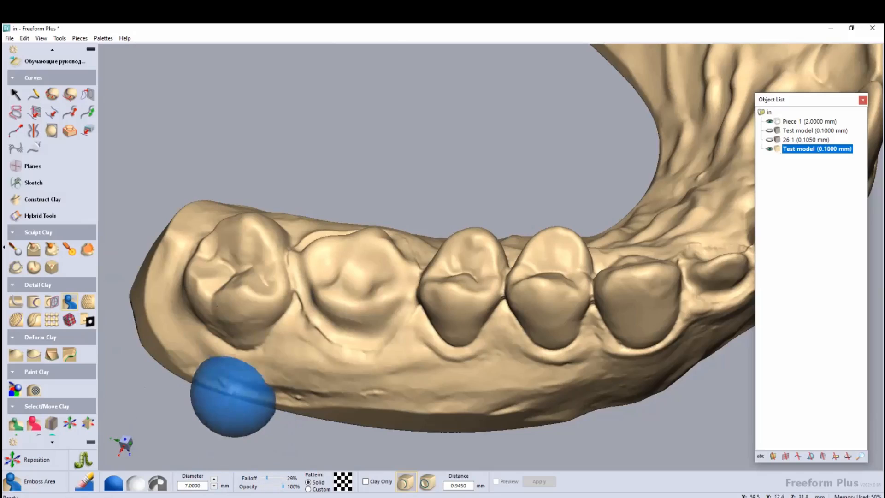
left_click(274, 479)
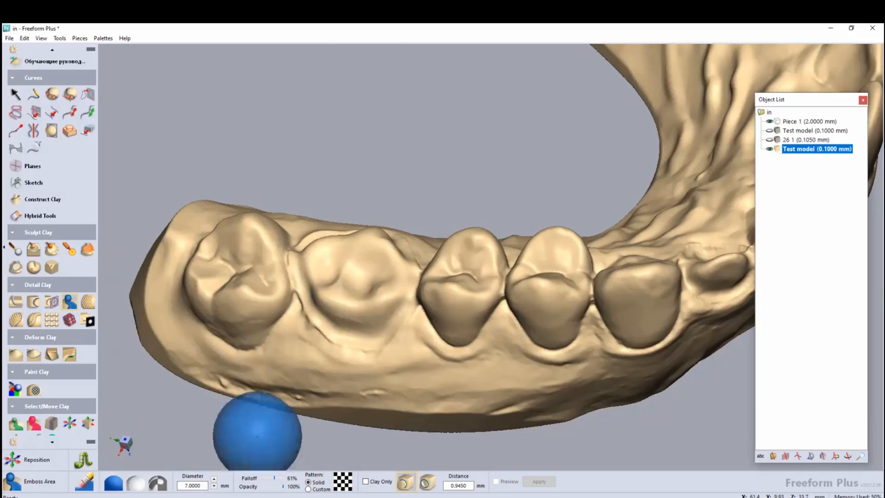
left_click(227, 355)
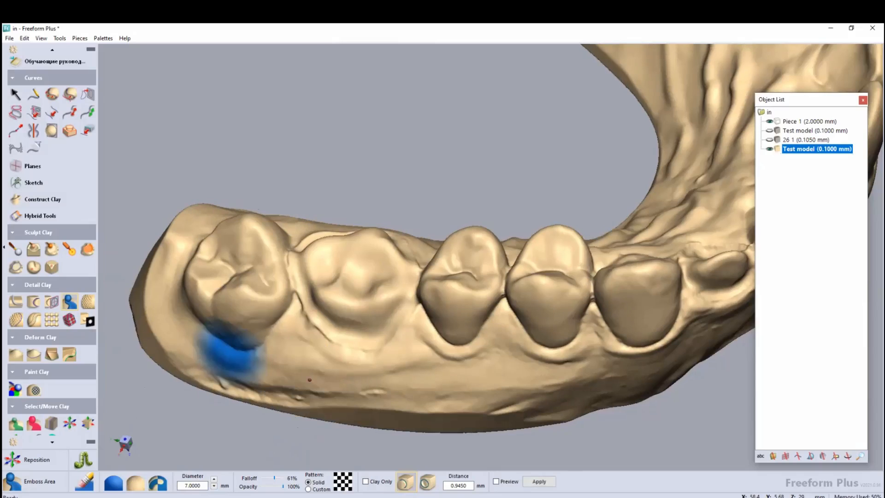
Set the falloff to 0%, inspect the sharp-edged trial patch on the gum, and clear the marked area
middle_click_drag(309, 379, 310, 353)
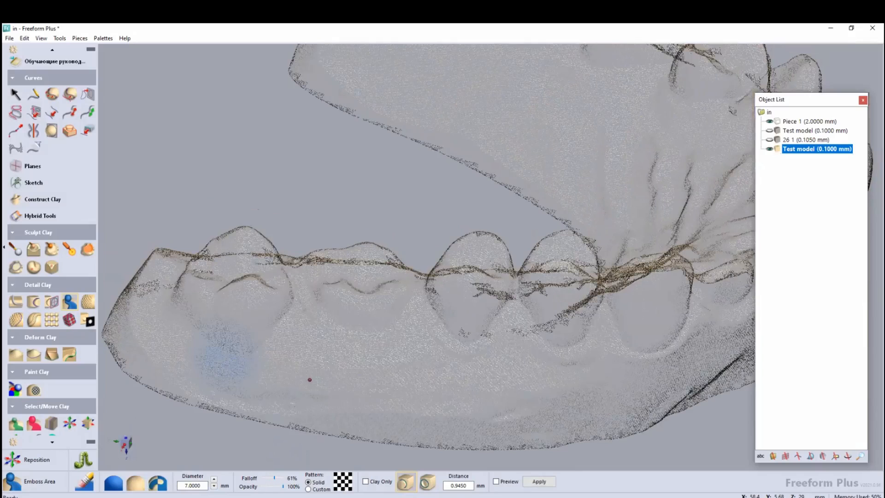
middle_click_drag(309, 379, 314, 371)
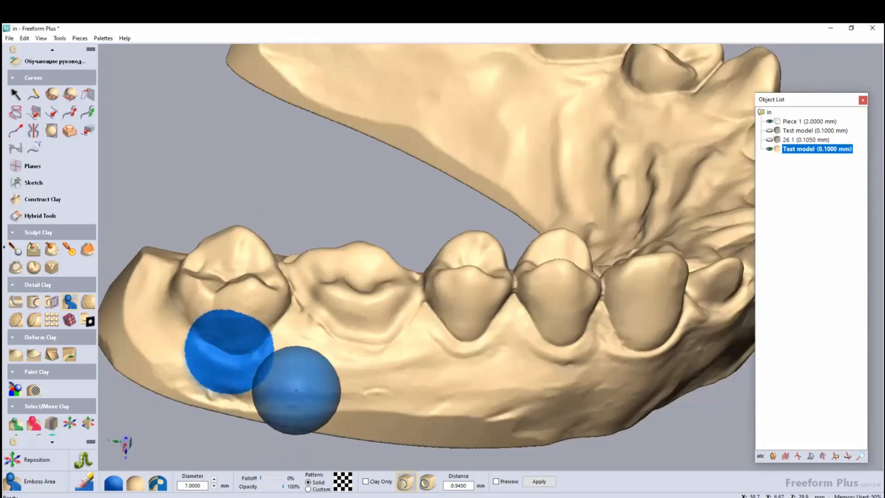
middle_click_drag(296, 390, 304, 381)
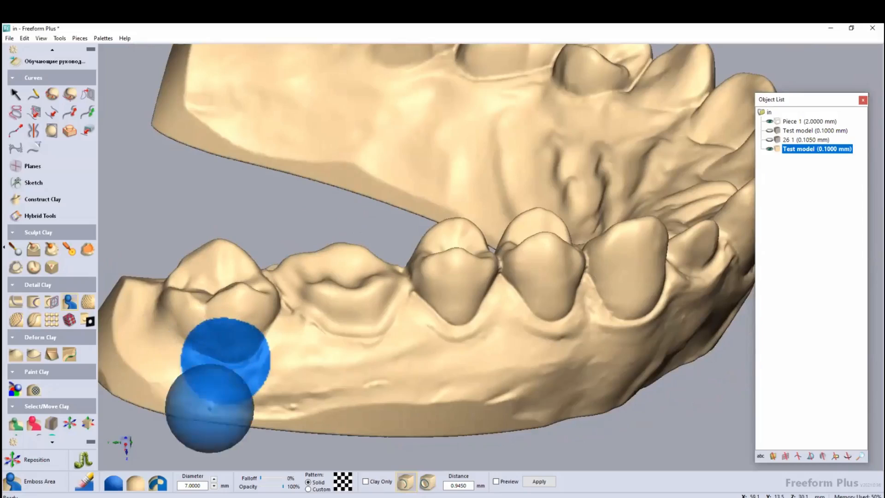
left_click(137, 485)
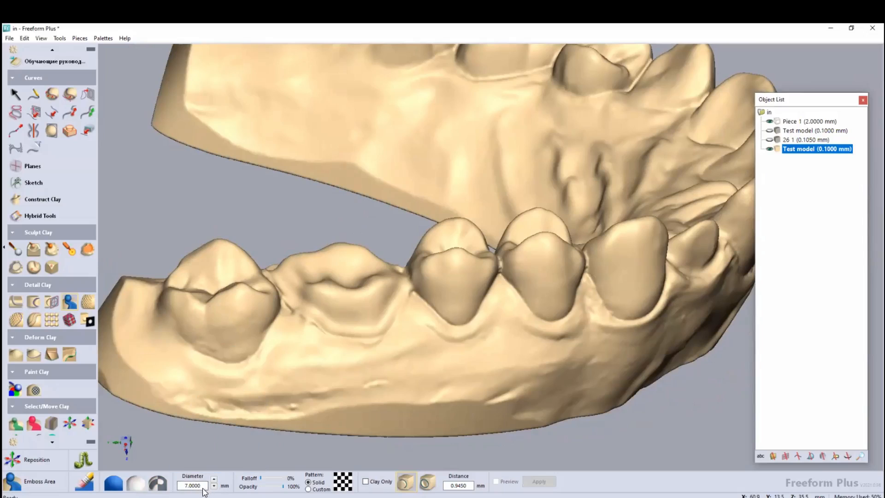
Set the brush diameter to 3 mm and paint the emboss area over all sides of the prepared tooth stump
left_click_drag(188, 485, 185, 484)
key("Return")
mouse_move(316, 312)
middle_mouse_down()
mouse_move(316, 331)
mouse_move(316, 237)
middle_mouse_up()
mouse_move(300, 255)
left_mouse_down()
mouse_move(331, 299)
mouse_move(355, 308)
left_mouse_up()
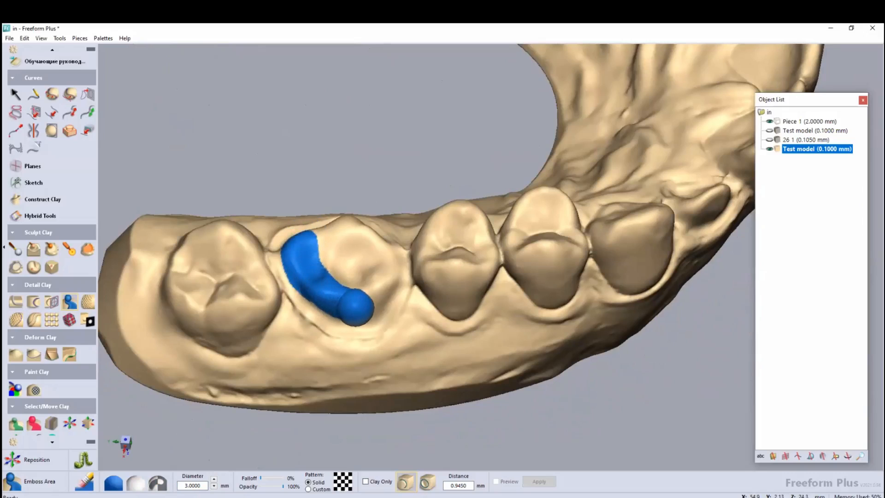
middle_click_drag(356, 308, 338, 247)
mouse_move(391, 265)
left_mouse_down()
mouse_move(363, 308)
mouse_move(351, 250)
left_mouse_up()
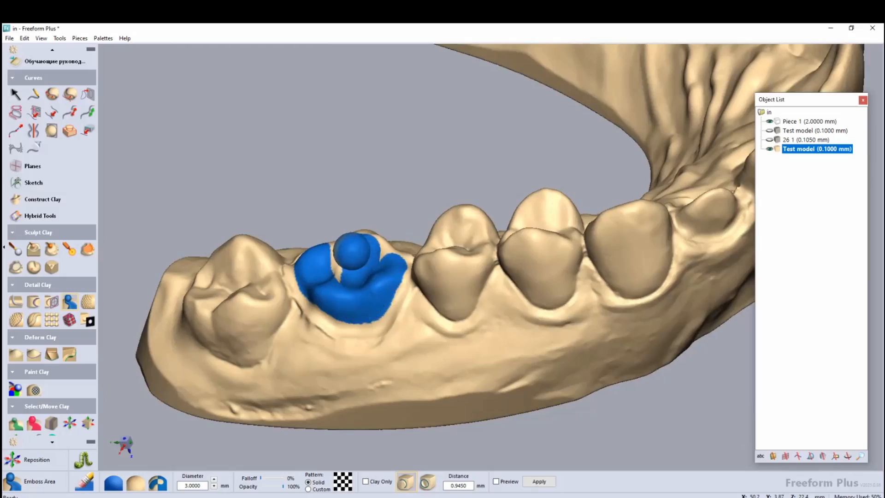
mouse_move(351, 250)
left_mouse_down()
mouse_move(342, 256)
mouse_move(376, 254)
mouse_move(340, 272)
left_mouse_up()
mouse_move(344, 275)
middle_mouse_down()
mouse_move(348, 372)
mouse_move(348, 286)
mouse_move(348, 296)
middle_mouse_up()
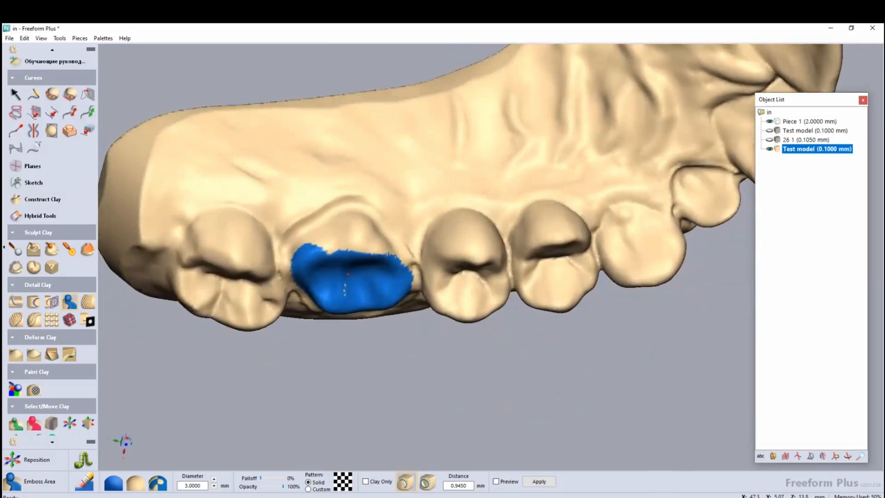
mouse_move(323, 247)
left_mouse_down()
mouse_move(351, 233)
mouse_move(371, 241)
mouse_move(385, 267)
left_mouse_up()
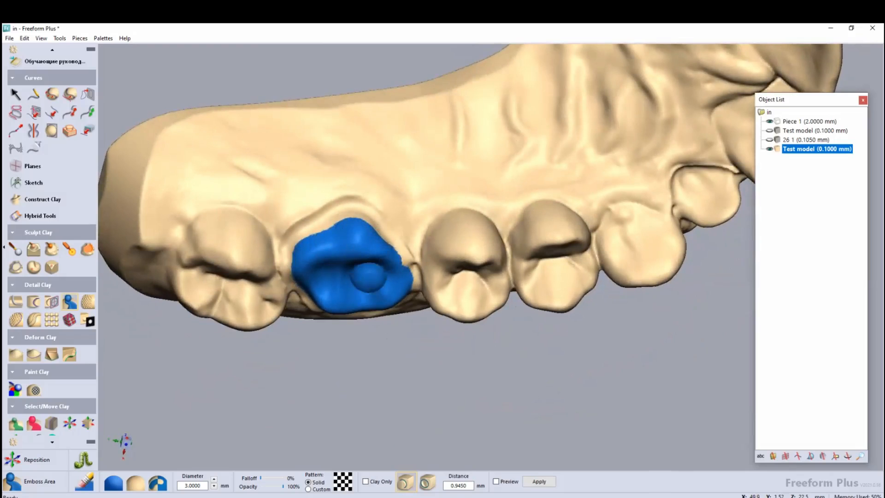
Set the emboss distance to 0.05 mm and apply the emboss to the painted stump
middle_click_drag(360, 280, 360, 172)
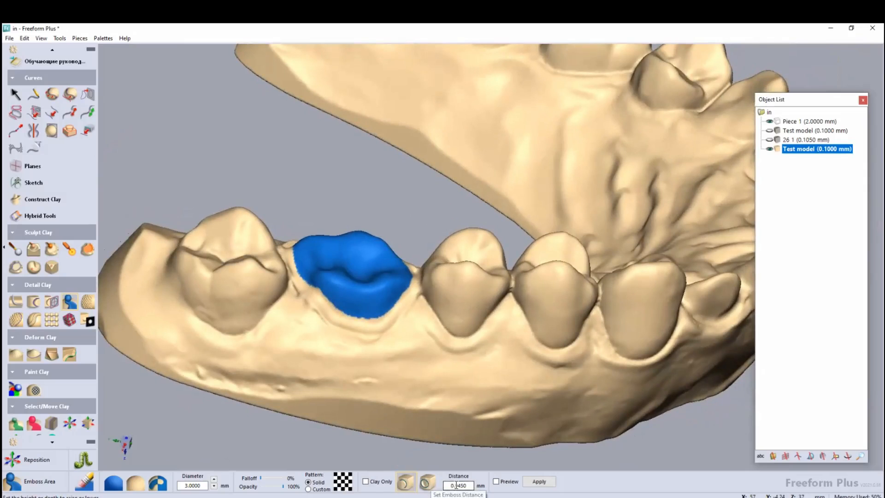
left_click_drag(455, 486, 468, 486)
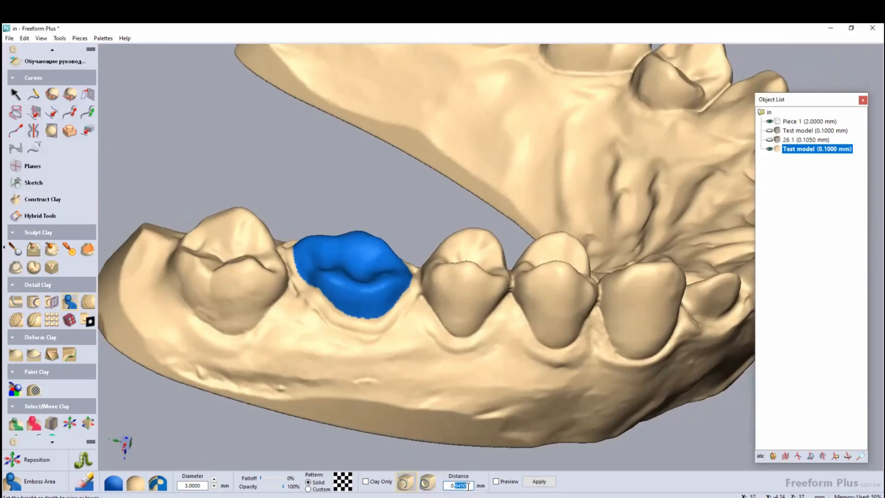
type("0")
type("1")
type("5")
left_click(530, 481)
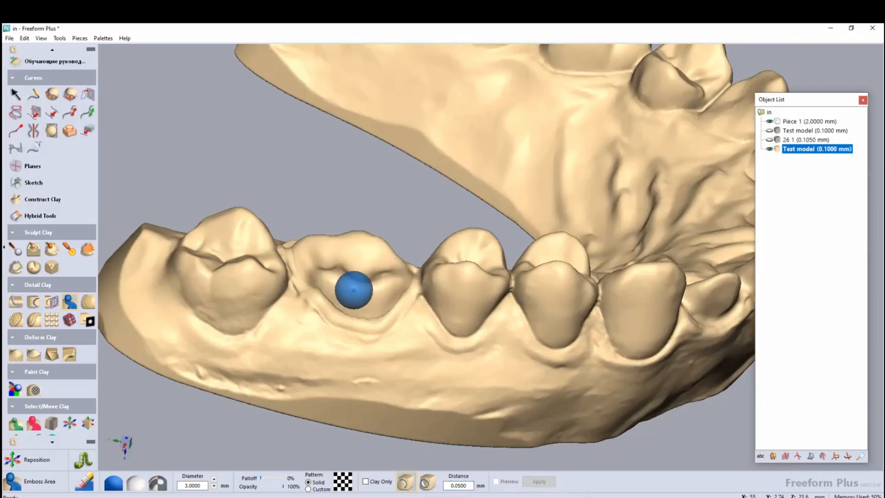
Show the original Test model and switch the embossed copy's visibility off and on to compare the stump surfaces
middle_click_drag(354, 290, 348, 289)
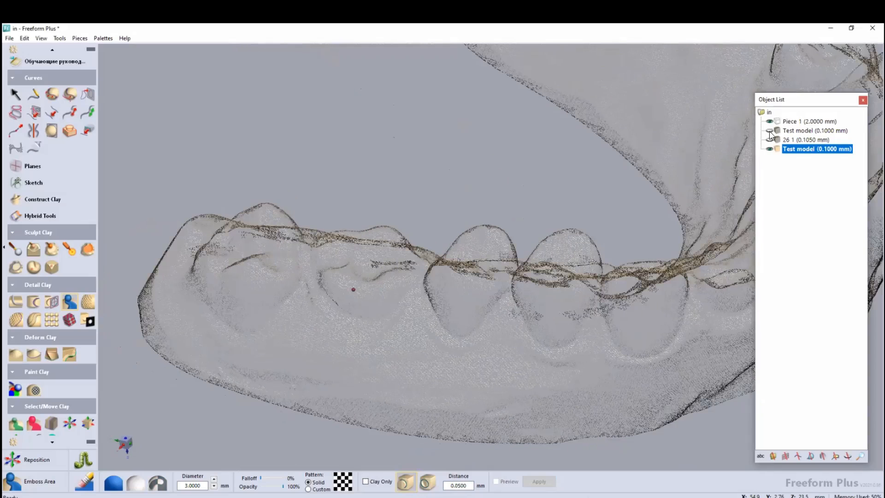
left_click(769, 131)
left_click(779, 149)
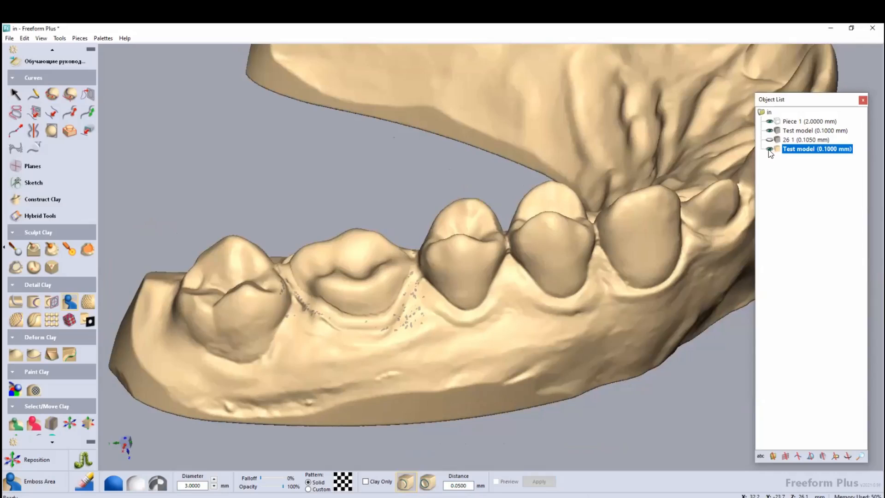
left_click(768, 149)
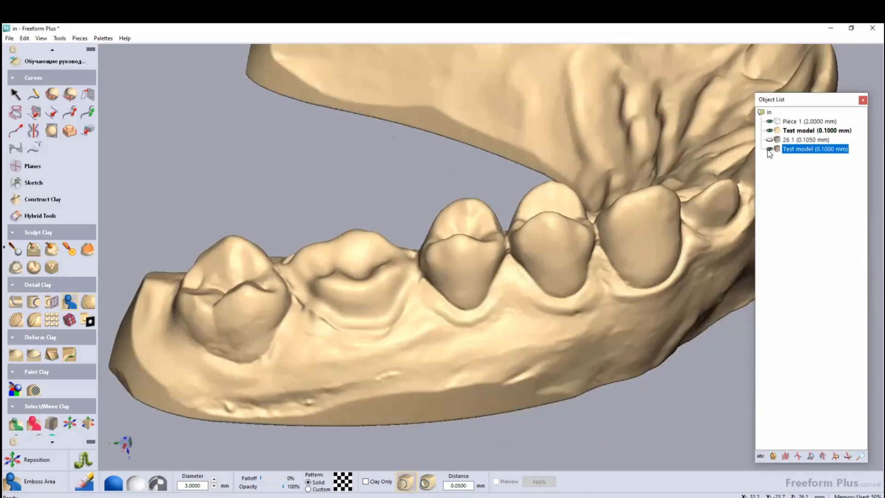
left_click(768, 149)
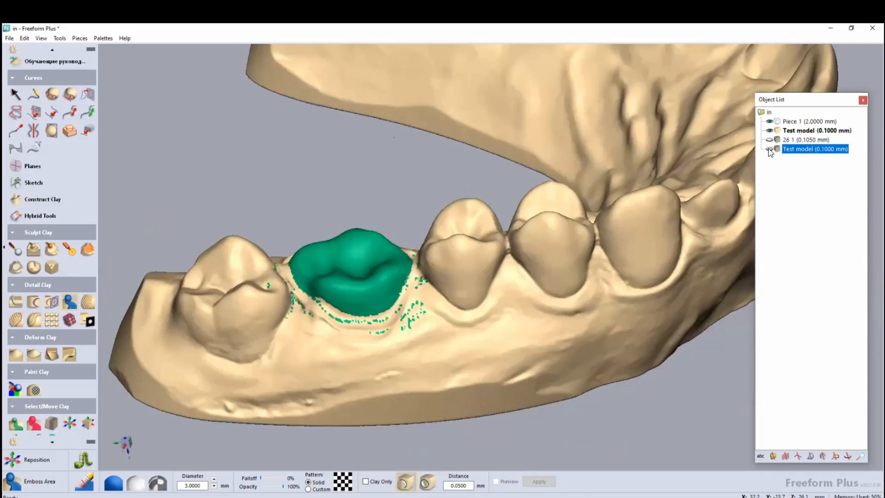
left_click(768, 149)
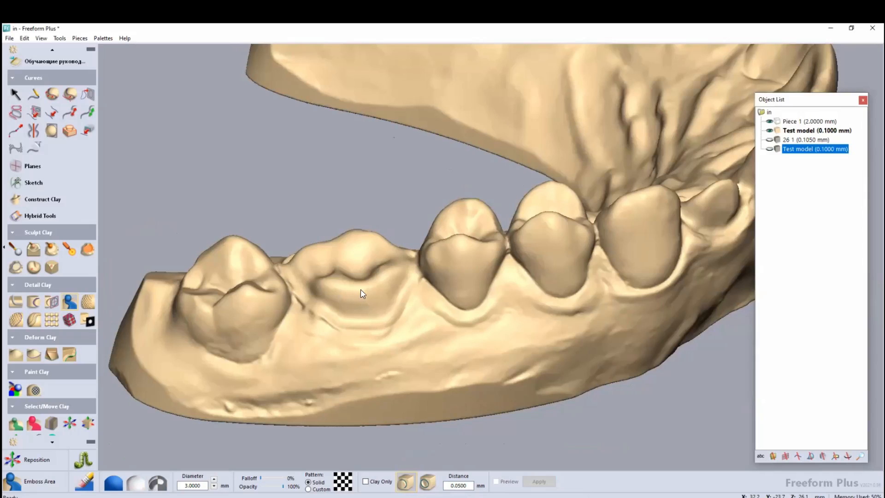
key("ctrl+z")
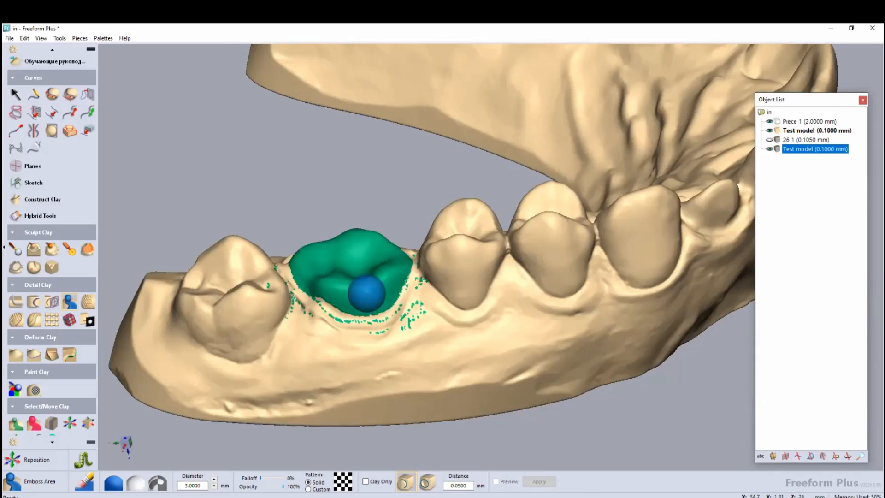
middle_click_drag(366, 293, 366, 294)
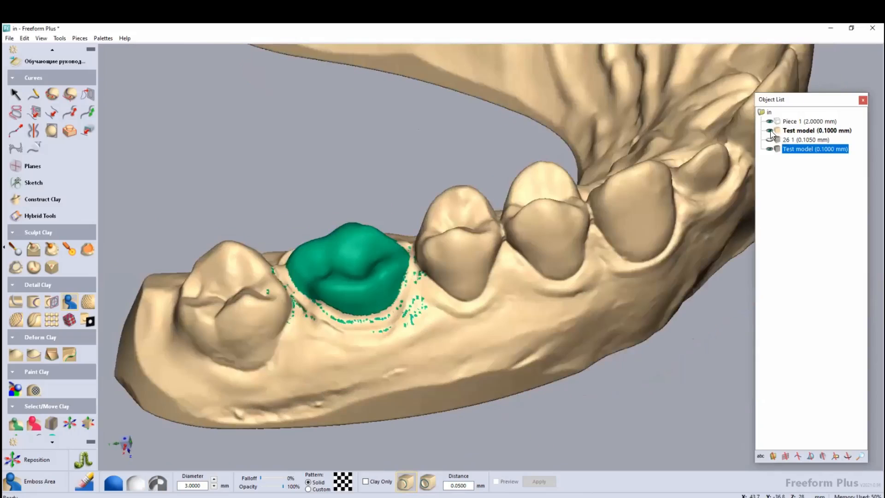
Hide the original Test model and show piece 26 1 on the embossed copy to inspect its fit
left_click(769, 131)
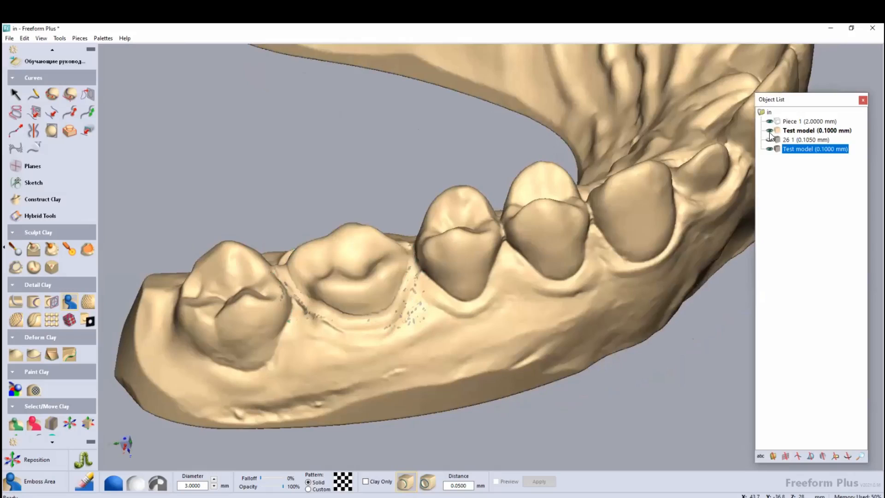
left_click(769, 132)
left_click(768, 140)
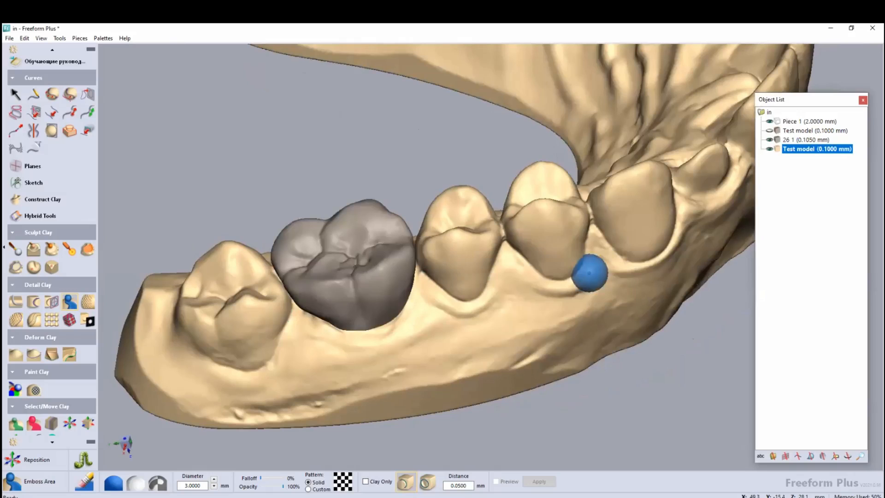
middle_click_drag(556, 288, 552, 284)
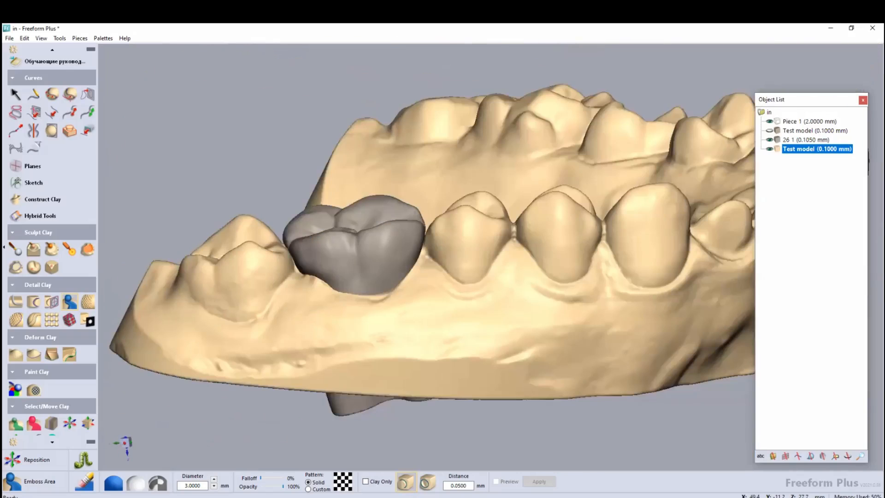
Make piece 26 1 the active clay with the Test model copy hidden, exposing the tooth's root
left_click(806, 140)
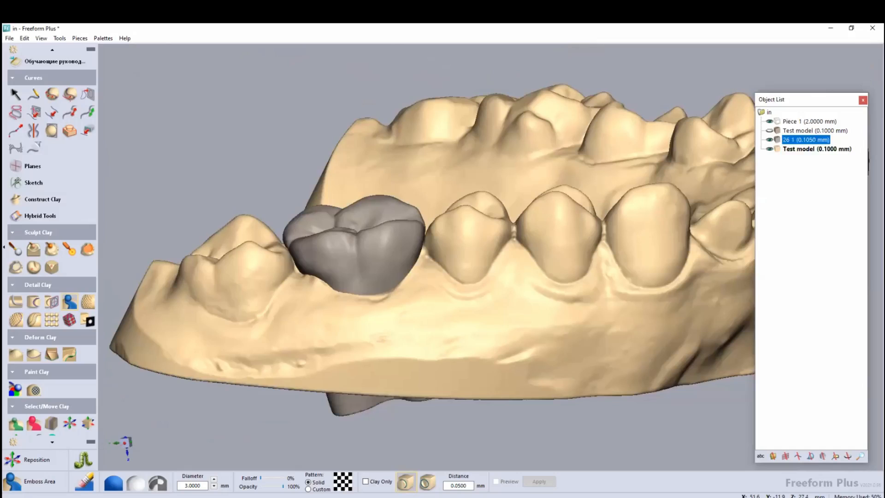
right_click(805, 137)
left_click(804, 142)
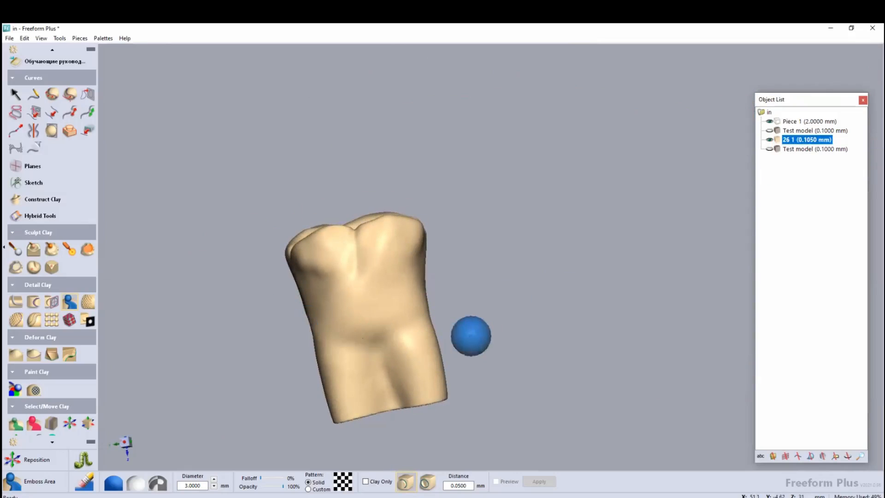
Start Select Clay and mark the root end of tooth 26 with the 12.6 mm ball
left_click(15, 422)
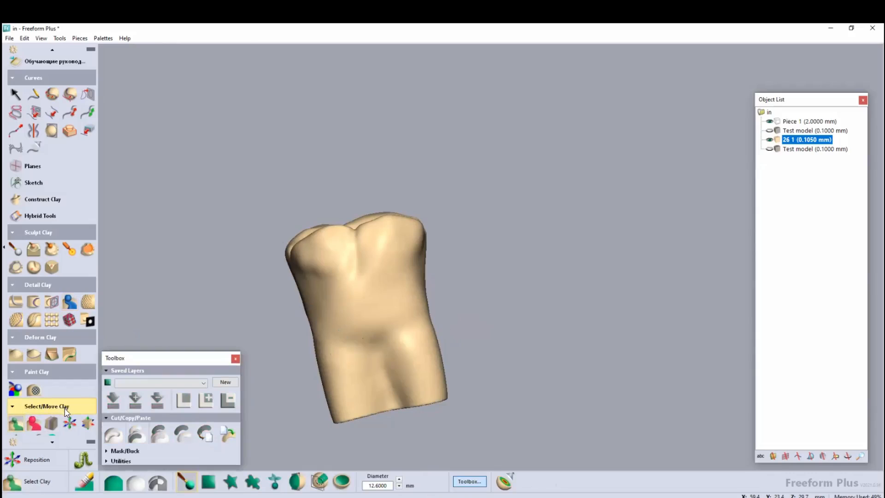
left_click(16, 423)
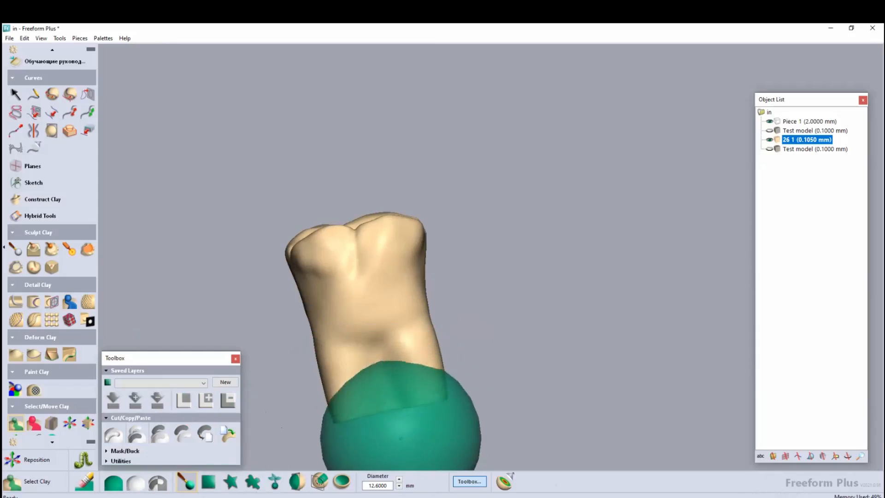
left_click(400, 438)
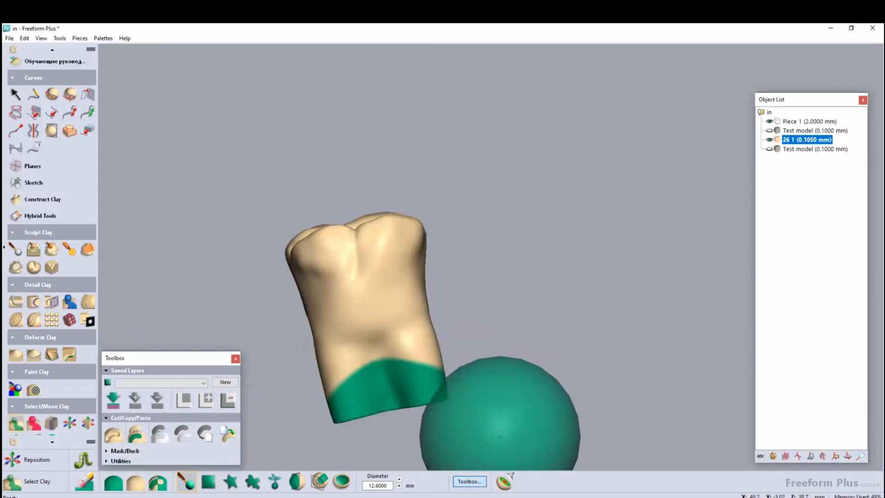
Switch to box selection and extend the selected clay upward to cover the lower half of tooth 26
left_click(210, 484)
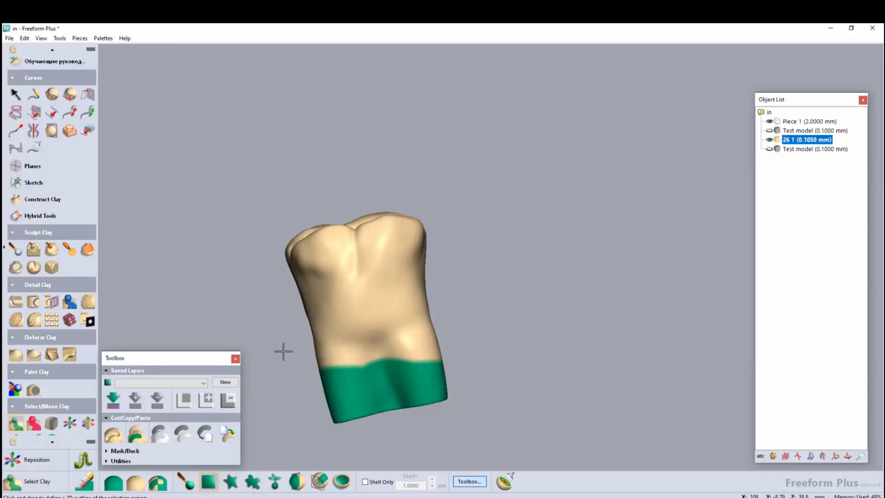
left_click_drag(282, 348, 522, 443)
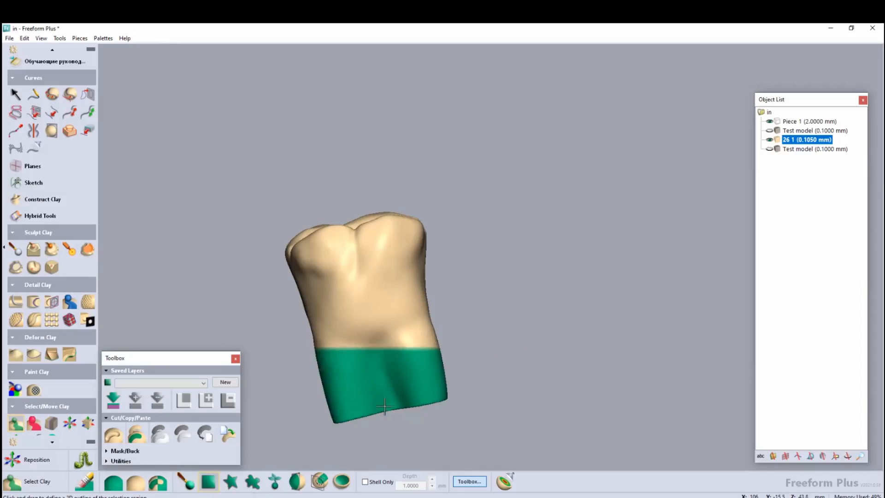
left_click_drag(297, 340, 486, 446)
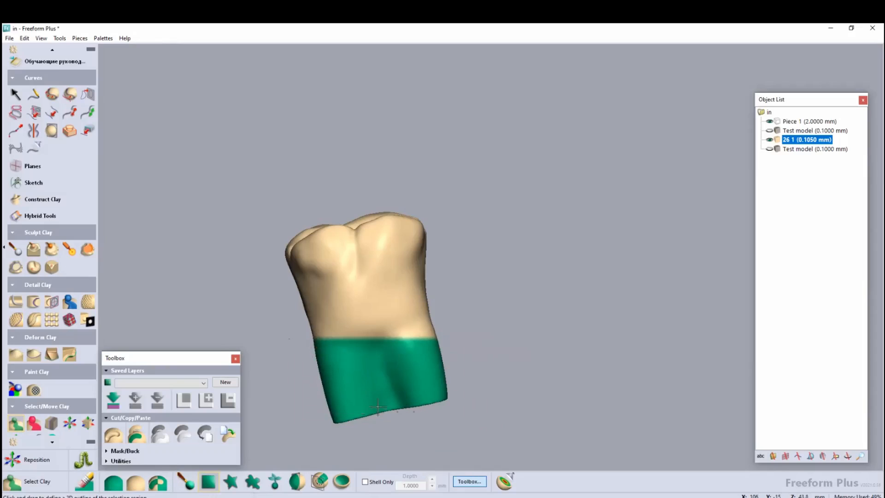
left_click_drag(297, 325, 500, 465)
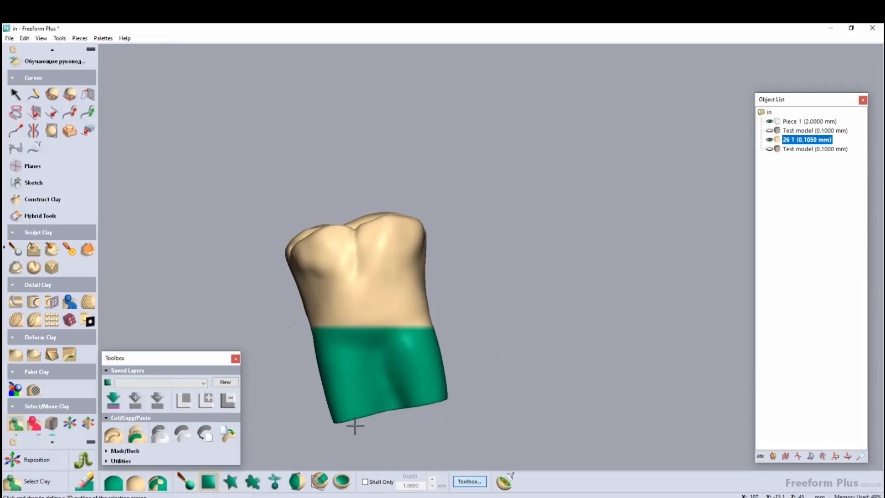
Cut away the selected lower root portion of tooth 26 1
middle_click_drag(388, 368, 258, 277)
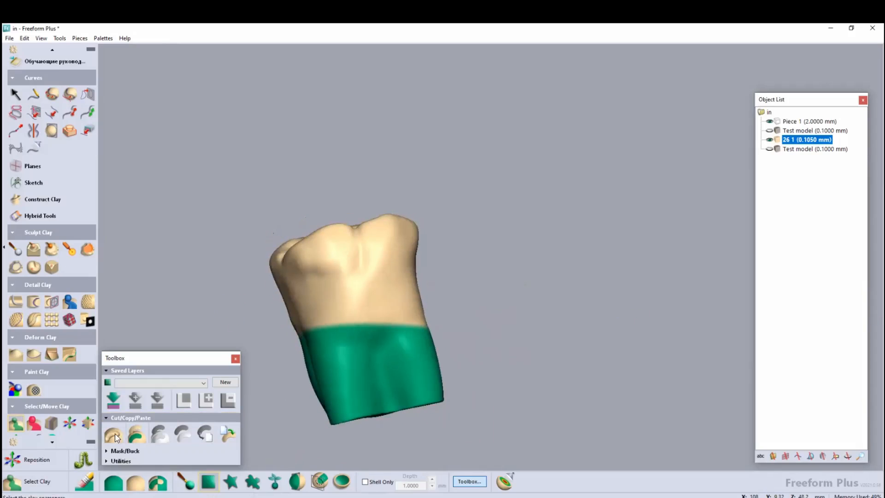
left_click(112, 436)
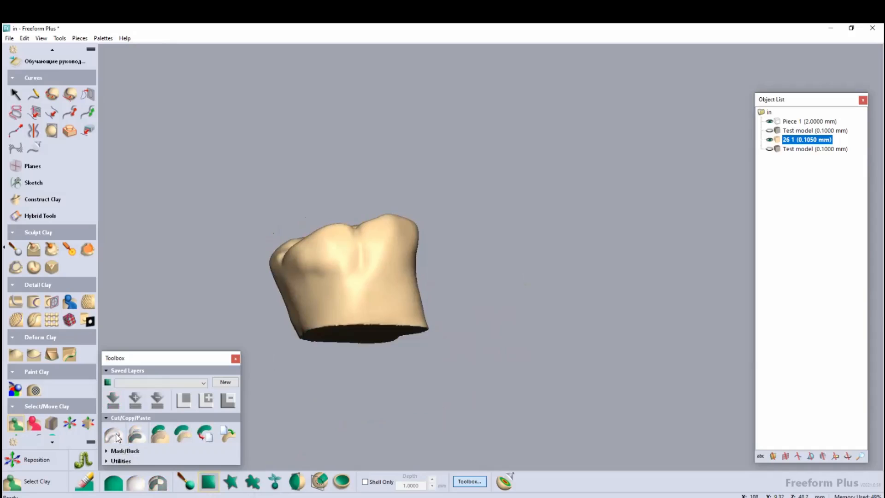
middle_click_drag(332, 353, 288, 438)
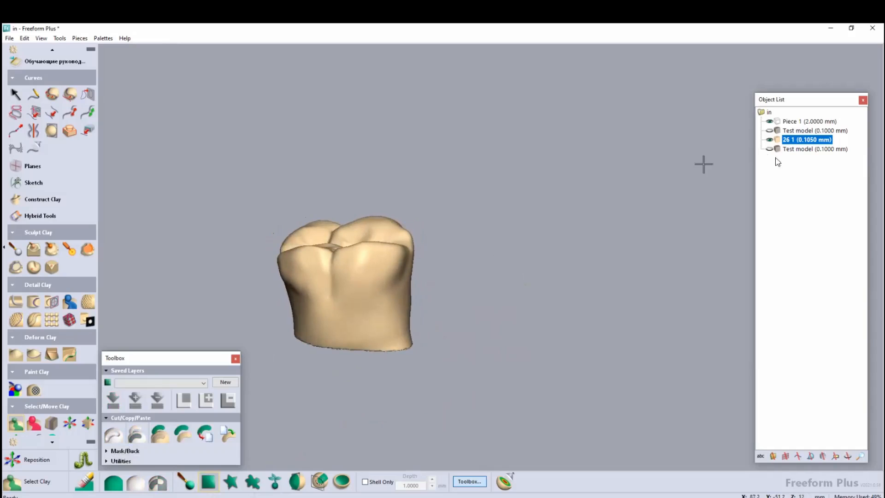
Show the Test model listed below 26 1 and inspect how the tooth sits in the arch
right_click(786, 147)
left_click(762, 161)
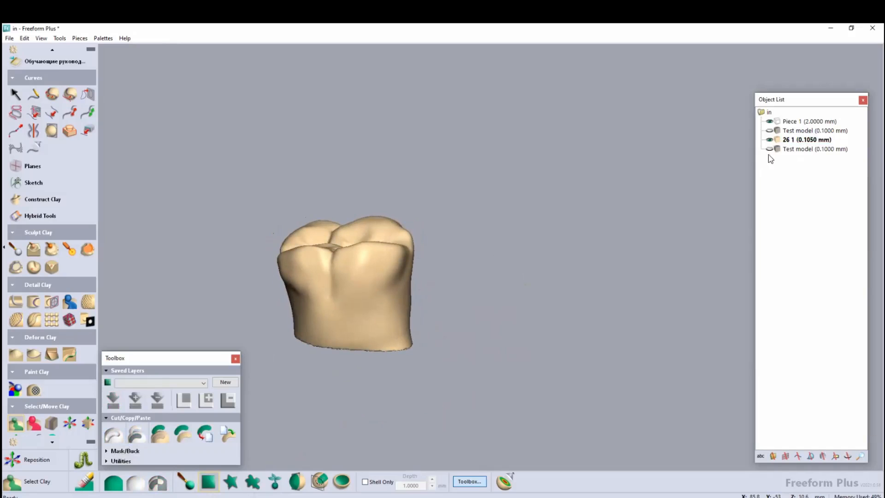
left_click(769, 148)
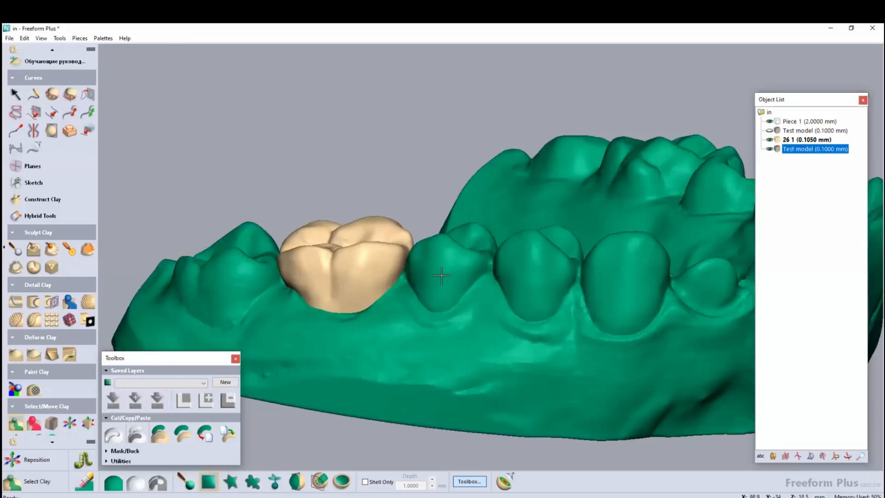
middle_click_drag(442, 276, 447, 273)
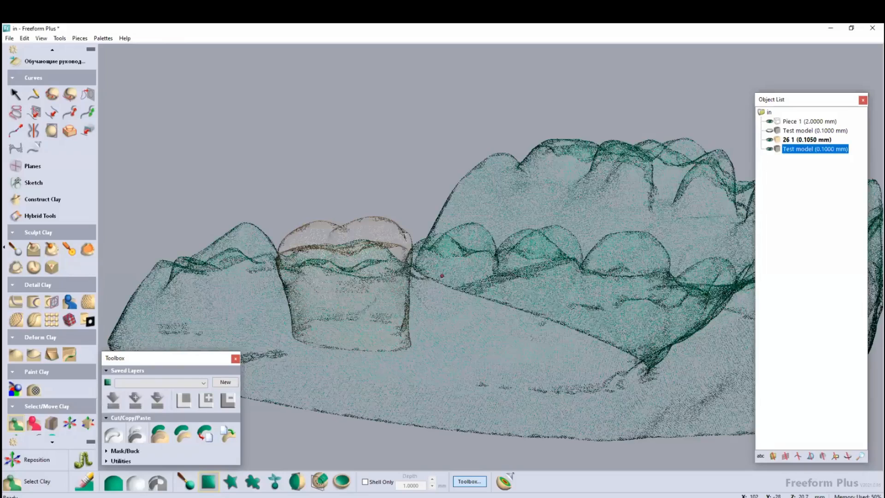
middle_click_drag(441, 276, 423, 283)
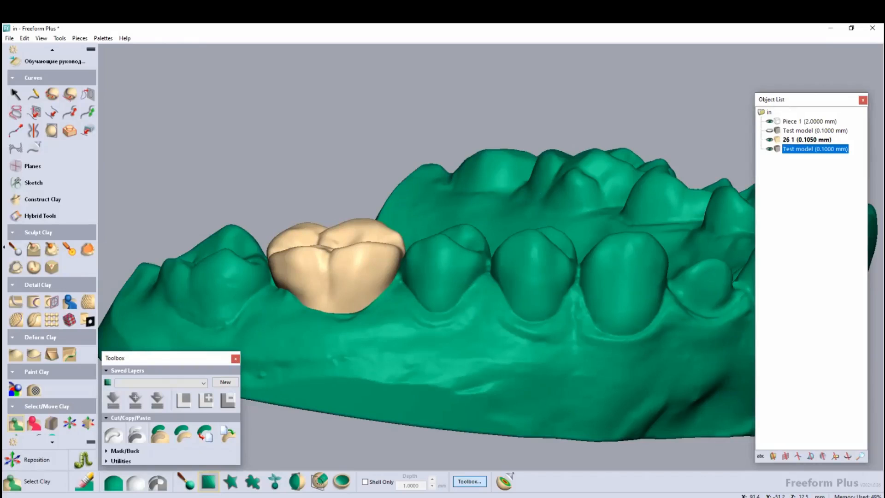
Try to subtract the visible Test model from tooth 26 1 with the Boolean Remove From operation
left_click(806, 140, "ctrl")
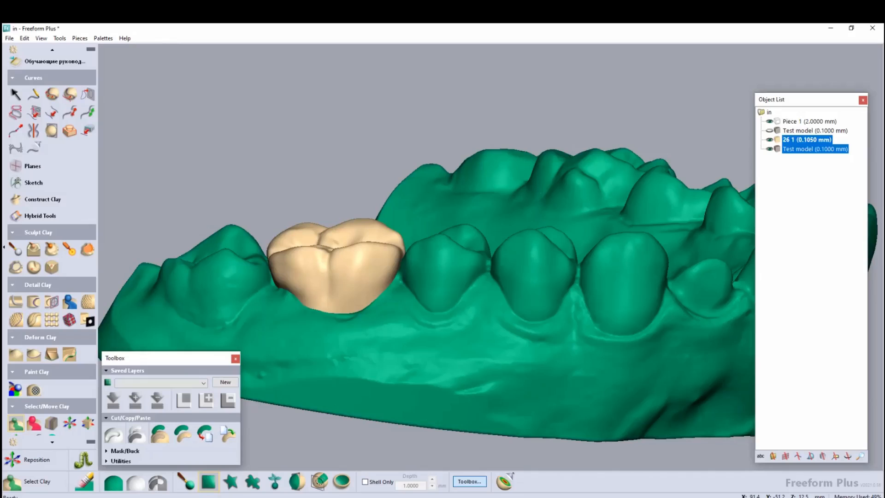
left_click(806, 140, "ctrl")
left_click(815, 149, "ctrl")
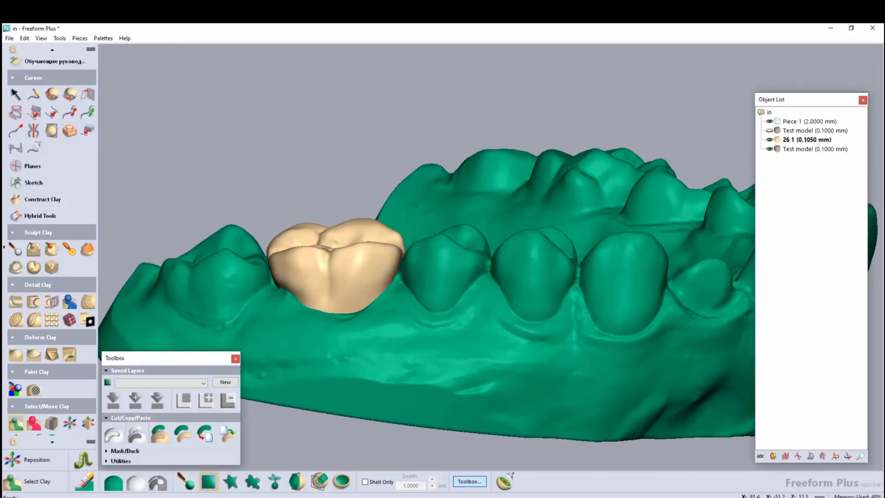
left_click(806, 140)
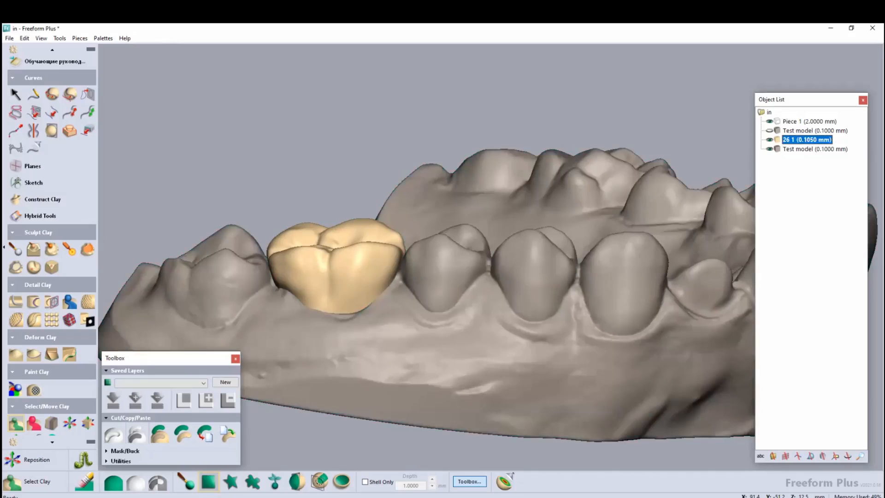
left_click(815, 149, "ctrl")
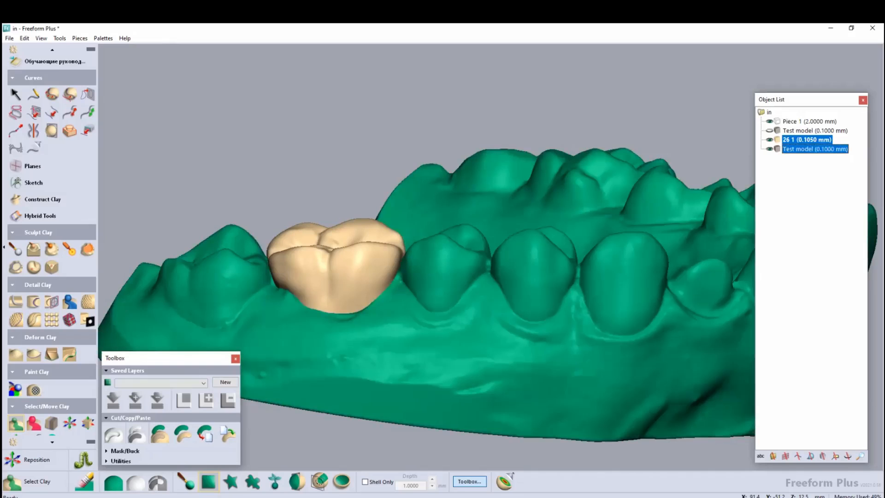
right_click(789, 145)
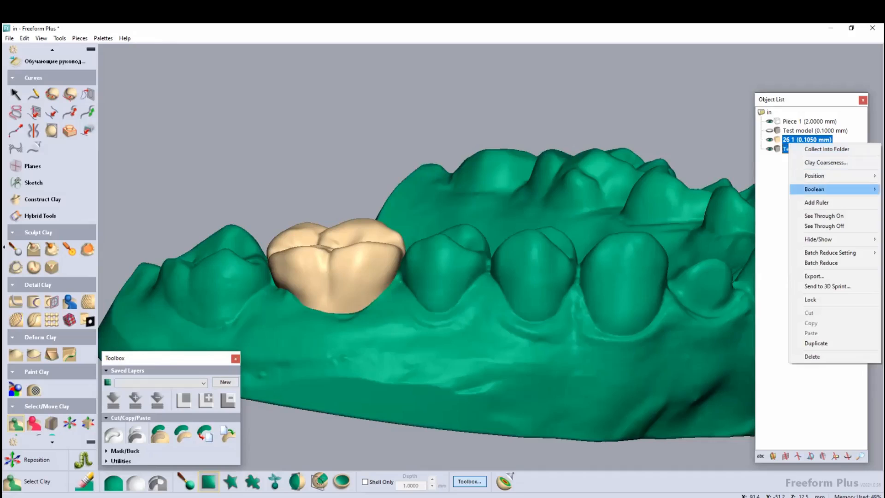
mouse_move(815, 189)
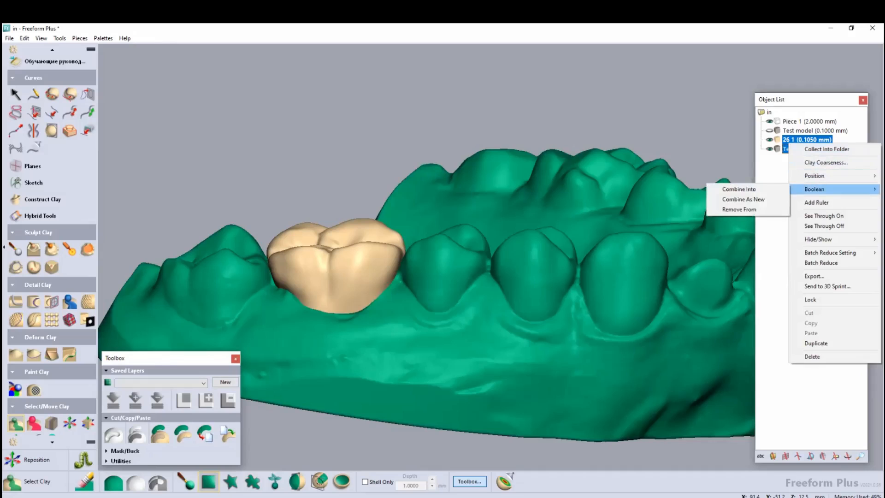
left_click(758, 211)
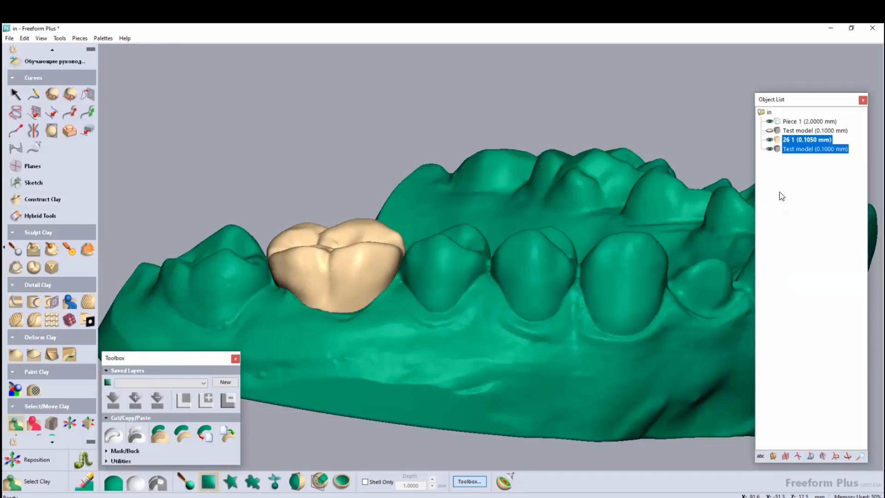
left_click(786, 171)
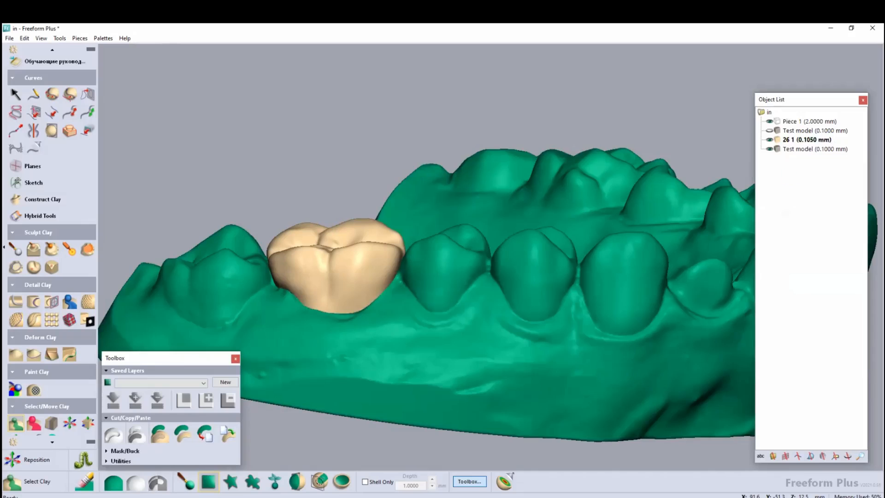
Select the visible Test model together with tooth 26 1, apply Boolean Remove From to trim the tooth, and hide the Test model
left_click(814, 149)
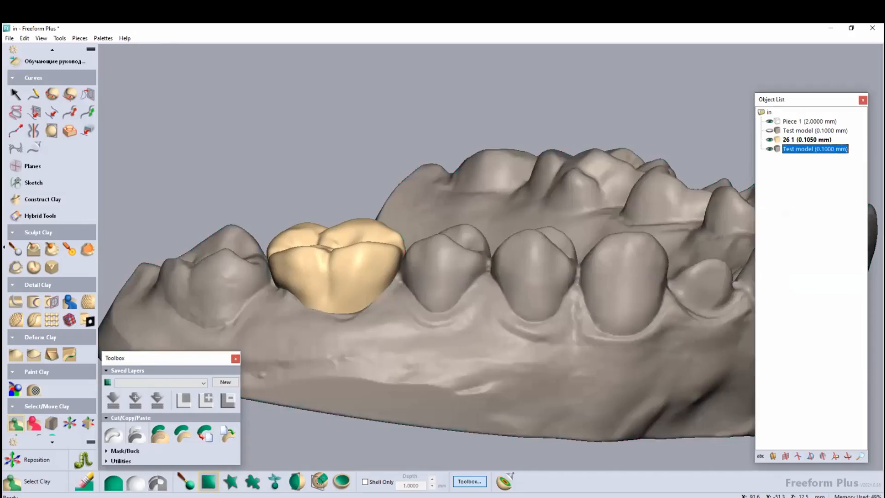
left_click(793, 141, "ctrl")
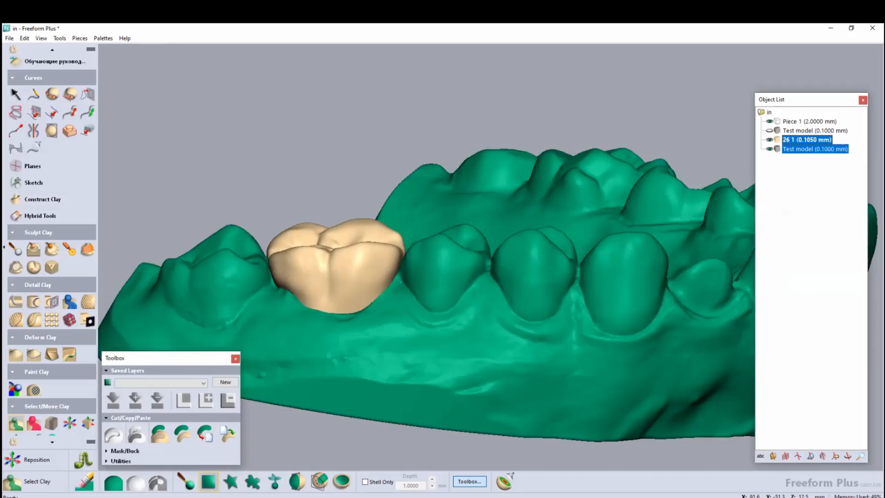
left_click(815, 149)
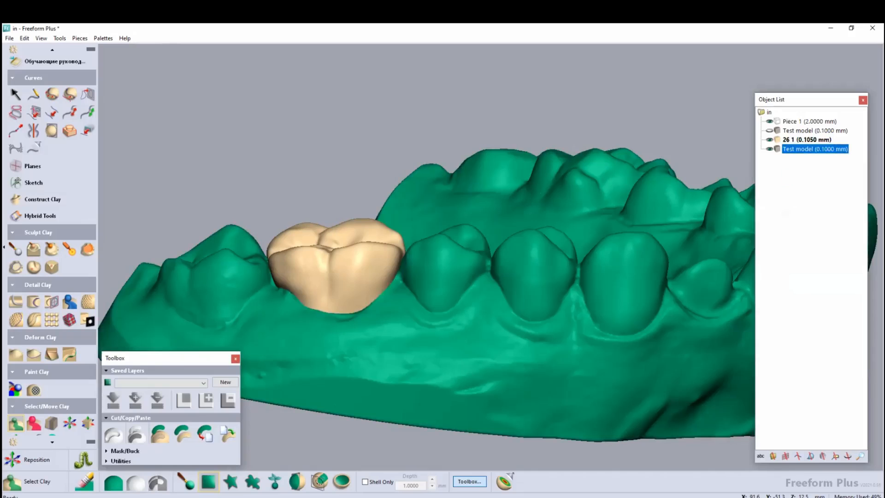
left_click(806, 139)
left_click(815, 149)
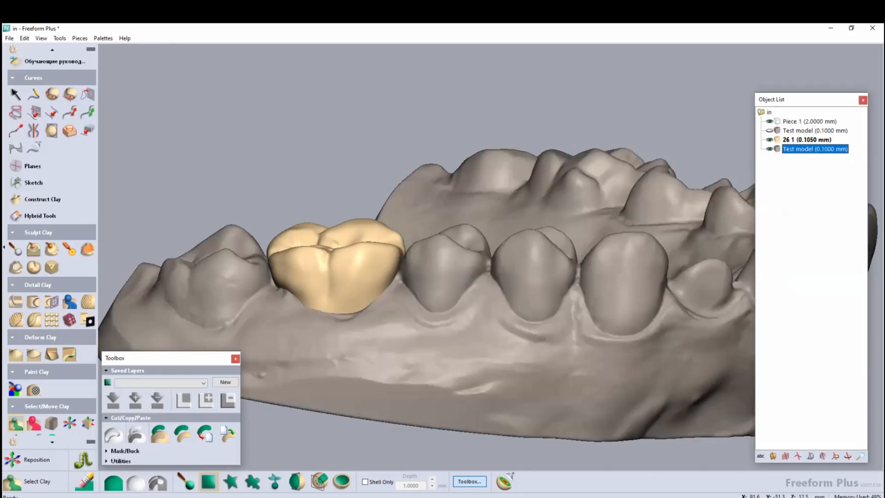
left_click(806, 140, "ctrl")
right_click(790, 142)
mouse_move(804, 189)
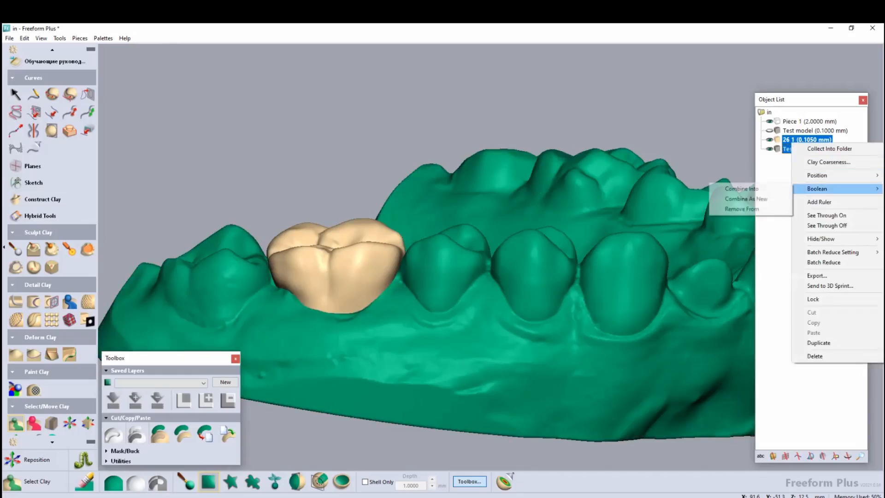
left_click(764, 209)
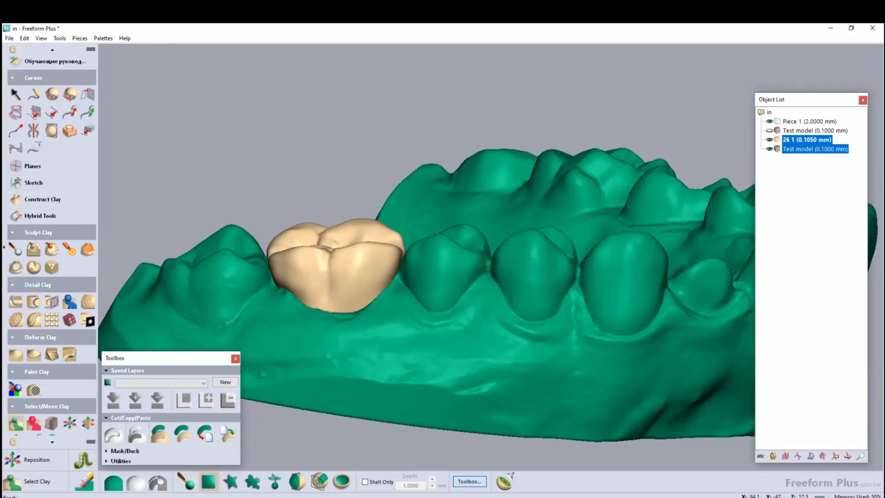
left_click(771, 155)
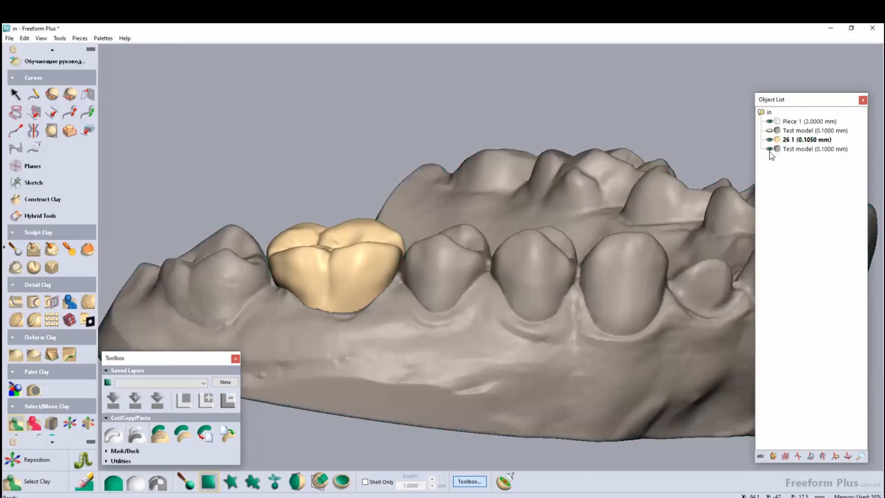
left_click(770, 149)
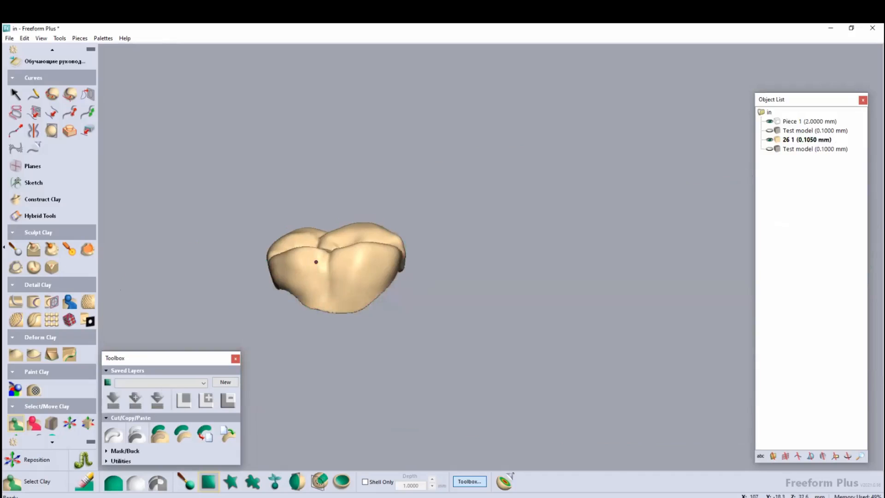
Smooth the trimmed crown 26 1 with Hot Wax, using a medium level and a tool size of 1.7850 mm
mouse_move(316, 262)
middle_mouse_down()
mouse_move(310, 222)
mouse_move(329, 295)
mouse_move(321, 279)
mouse_move(328, 218)
mouse_move(309, 224)
mouse_move(311, 257)
mouse_move(342, 265)
mouse_move(330, 251)
middle_mouse_up()
left_click(69, 249)
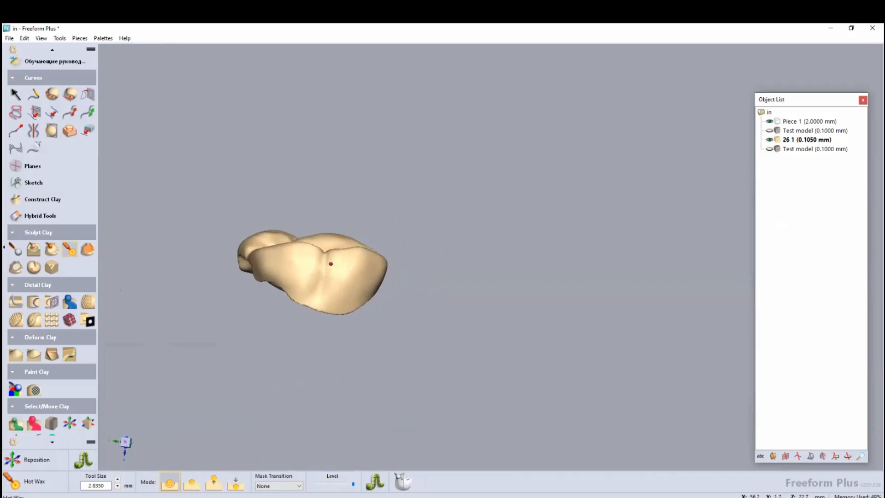
left_click(334, 485)
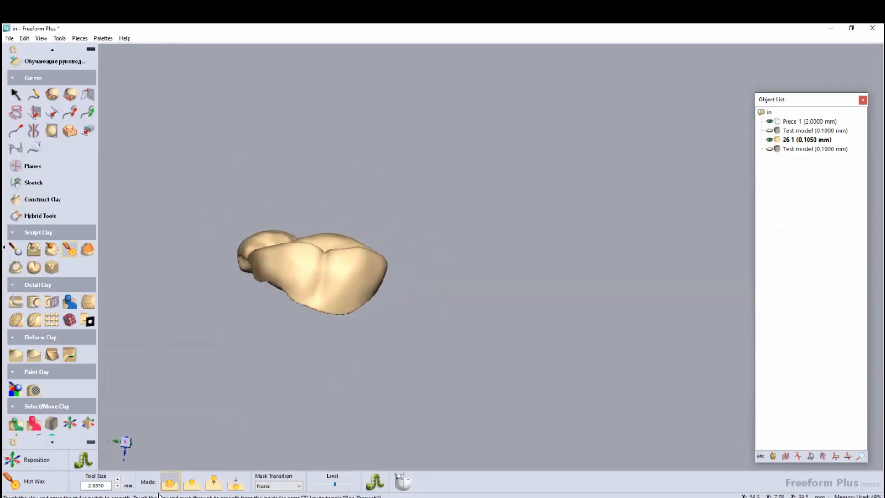
left_click(118, 487)
left_click(119, 487)
left_click(118, 486)
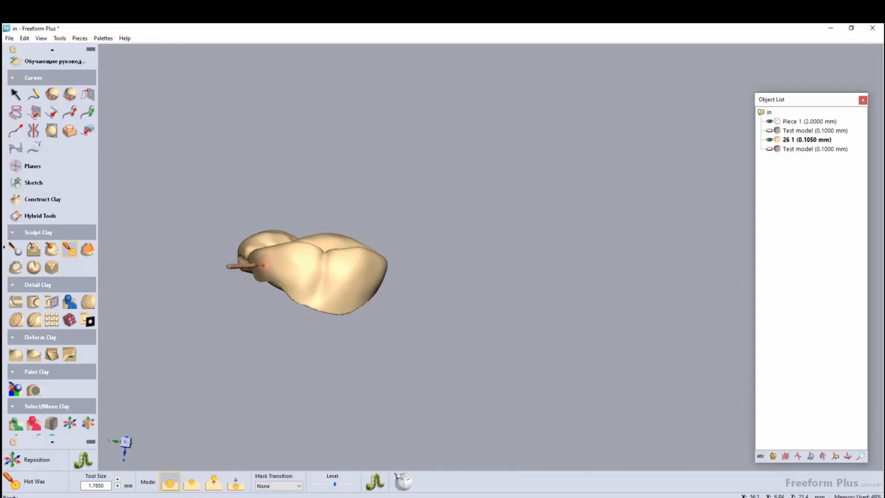
middle_click_drag(303, 276, 321, 272)
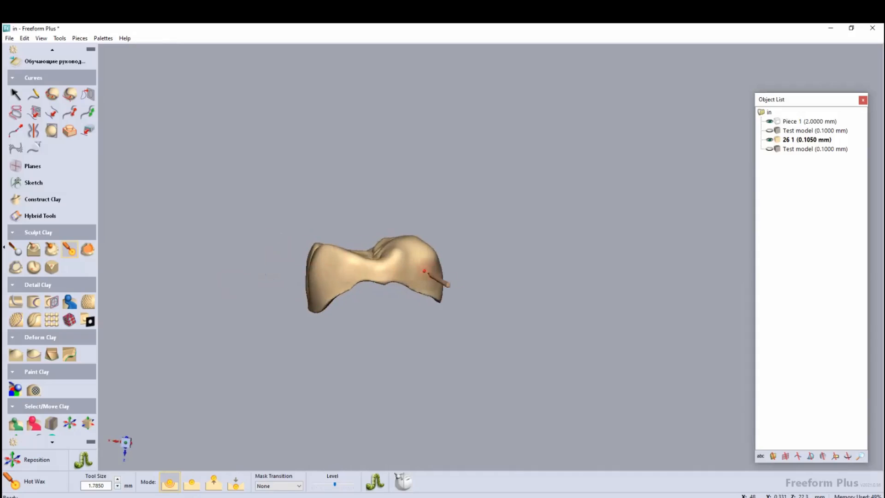
middle_click_drag(423, 271, 421, 237)
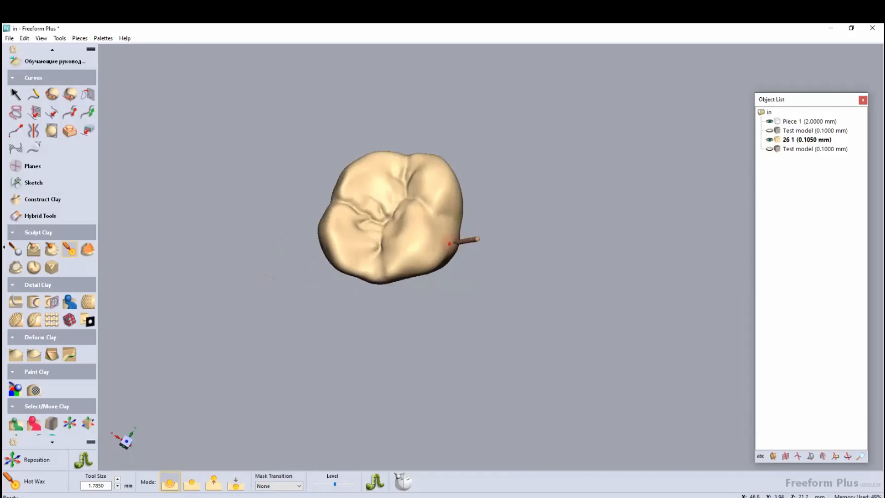
mouse_move(411, 220)
middle_mouse_down()
mouse_move(406, 195)
mouse_move(415, 203)
mouse_move(408, 226)
mouse_move(428, 286)
middle_mouse_up()
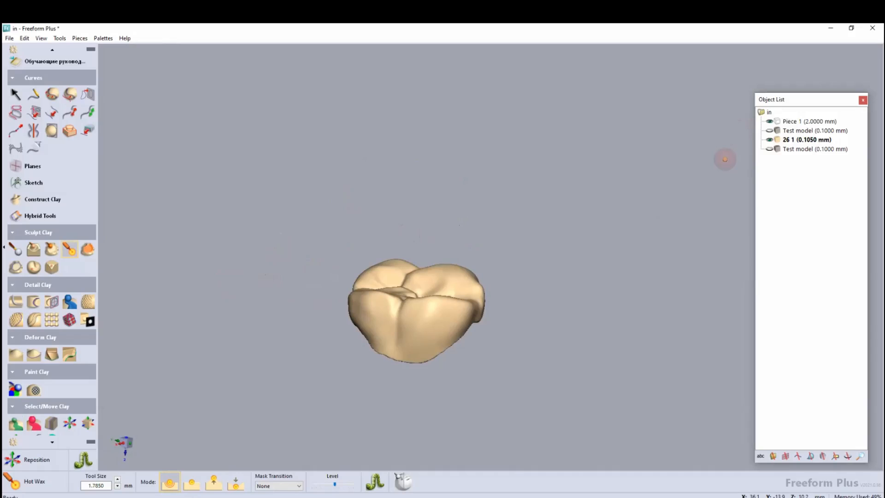
View the Zircon print reference image from the 1. Introductory course folder and minimize it
left_click(83, 497)
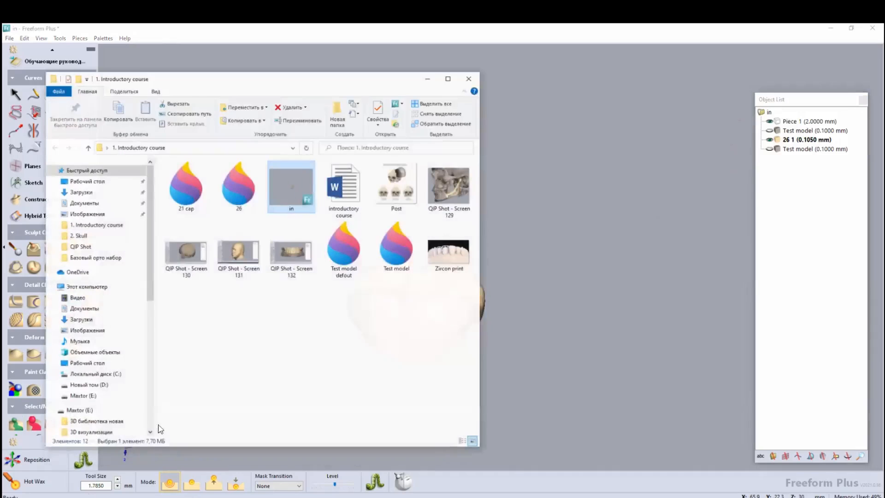
double_click(444, 250)
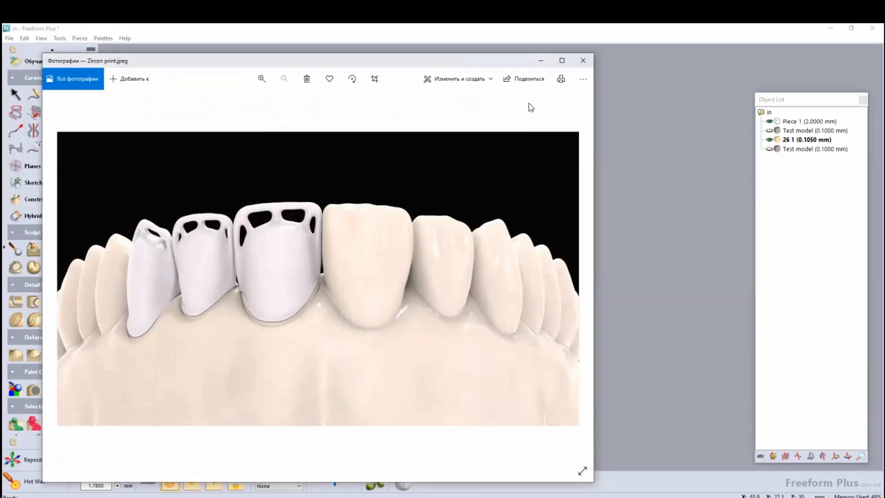
left_click(540, 62)
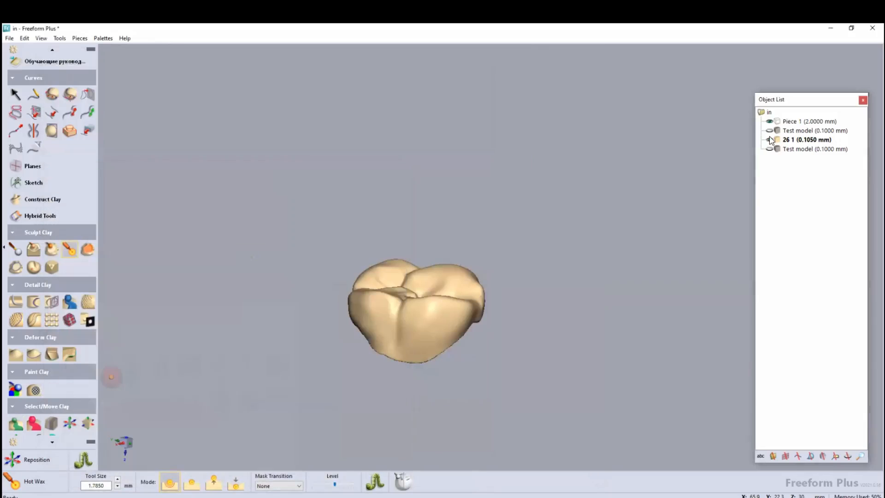
Hide crown 26 1, show the Test model listed under Piece 1, and bring the prepared front tooth into view
left_click(769, 139)
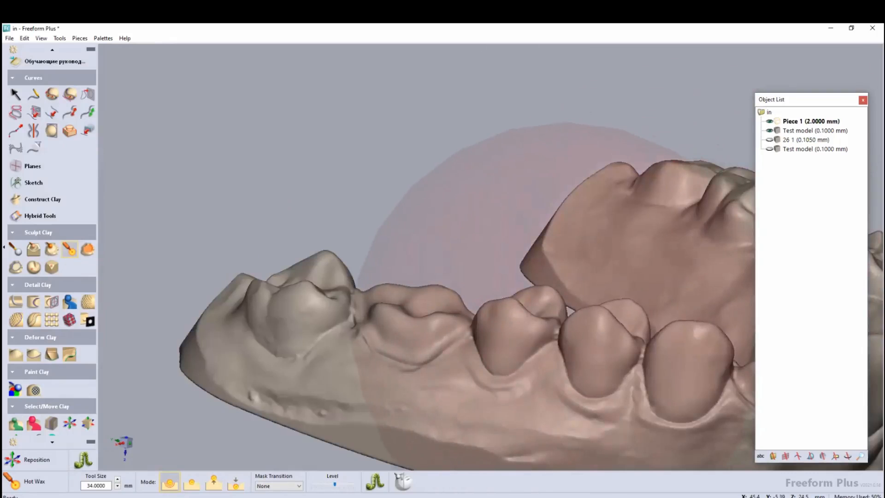
mouse_move(557, 335)
middle_mouse_down()
mouse_move(534, 326)
mouse_move(559, 326)
mouse_move(548, 313)
mouse_move(347, 237)
mouse_move(279, 225)
middle_mouse_up()
middle_click_drag(541, 310, 604, 314)
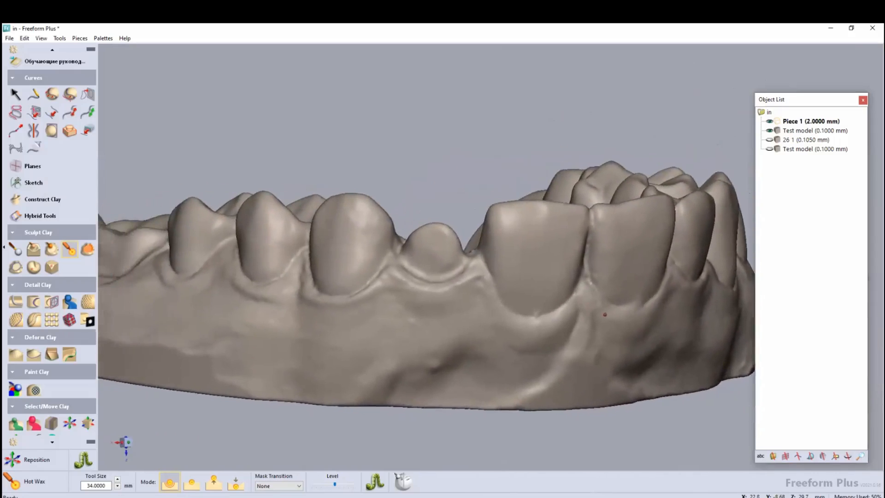
scroll(604, 315, "up", 2)
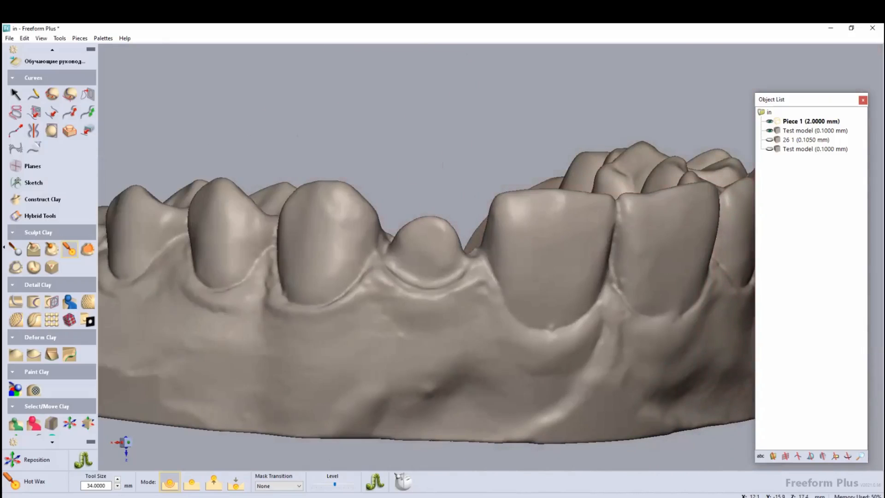
Activate the visible Test model listed directly under Piece 1 as the working piece and inspect the prepared front tooth
left_click(815, 130)
right_click(774, 130)
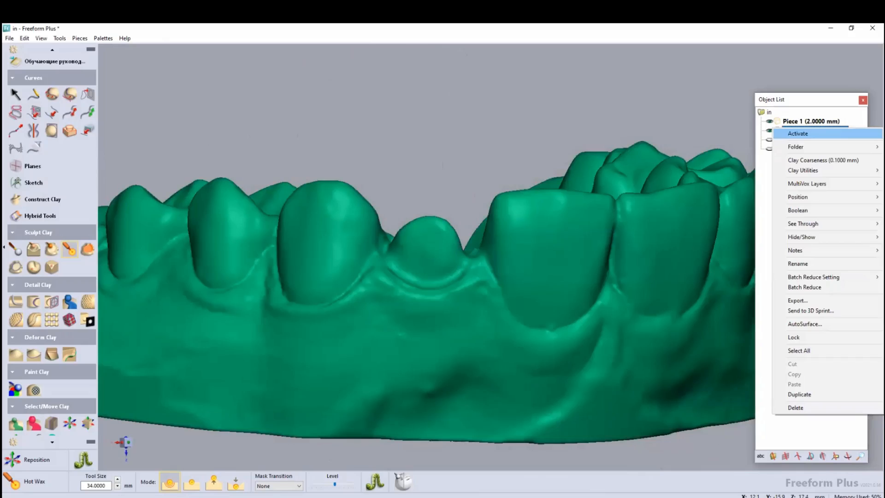
left_click(783, 133)
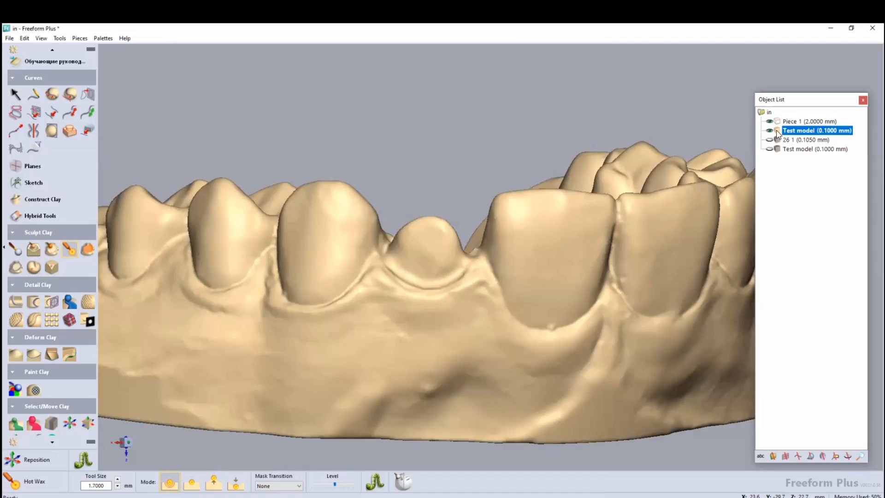
middle_click_drag(483, 249, 479, 297)
middle_click_drag(483, 249, 514, 205)
middle_click_drag(482, 249, 484, 220)
middle_click_drag(508, 274, 548, 317)
middle_click_drag(508, 274, 491, 253)
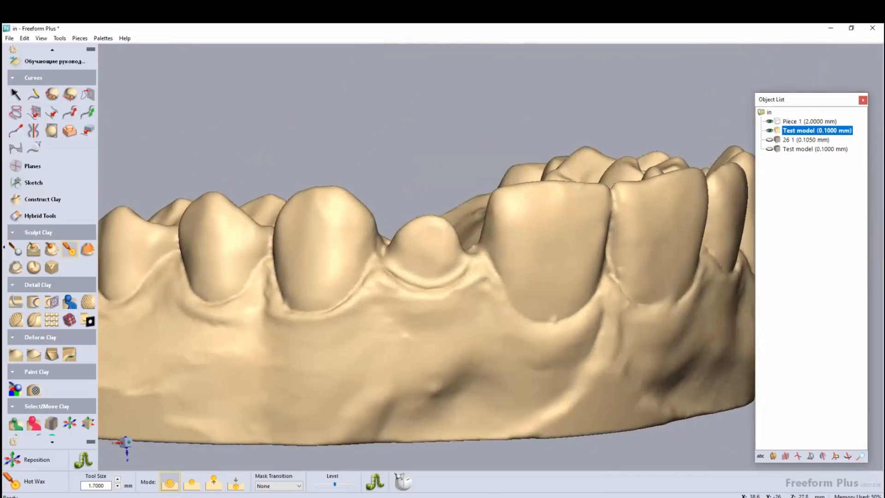
View the Zircon print reference image again, minimize it, and examine the prepared front tooth from the front and above
mouse_move(203, 497)
left_click(406, 477)
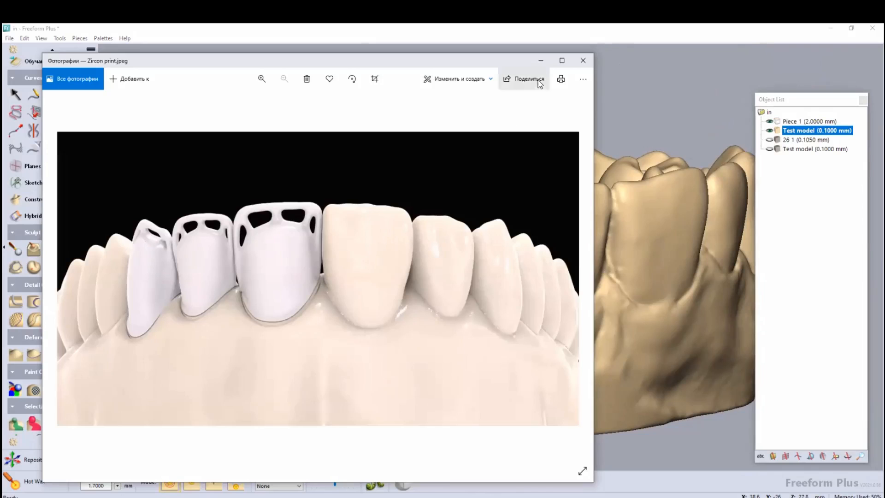
left_click(540, 61)
middle_click_drag(425, 299, 425, 339)
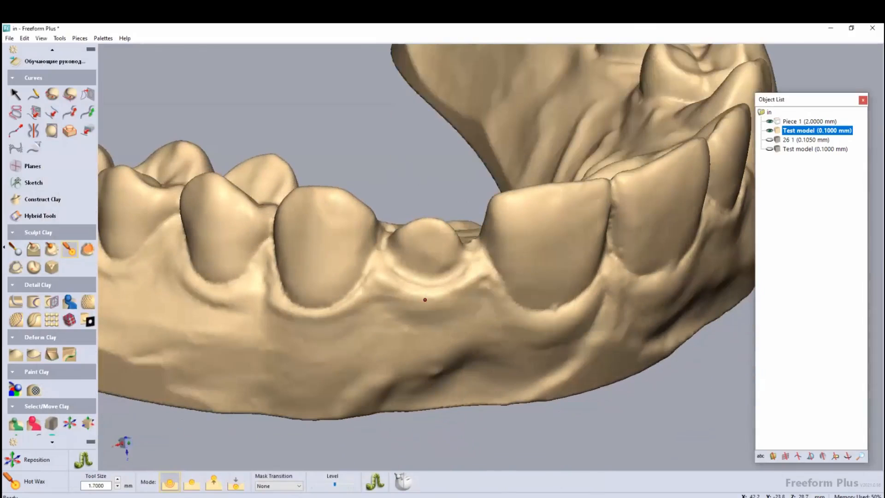
middle_click_drag(424, 300, 425, 341)
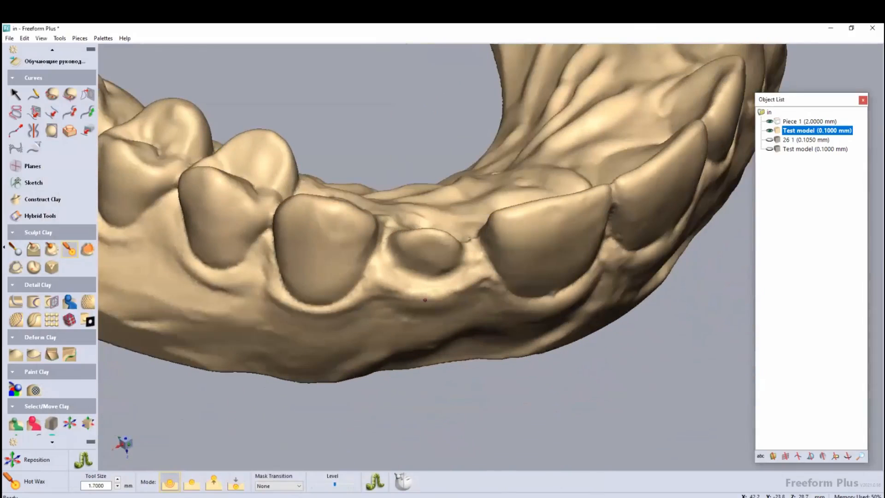
middle_click_drag(425, 300, 425, 339)
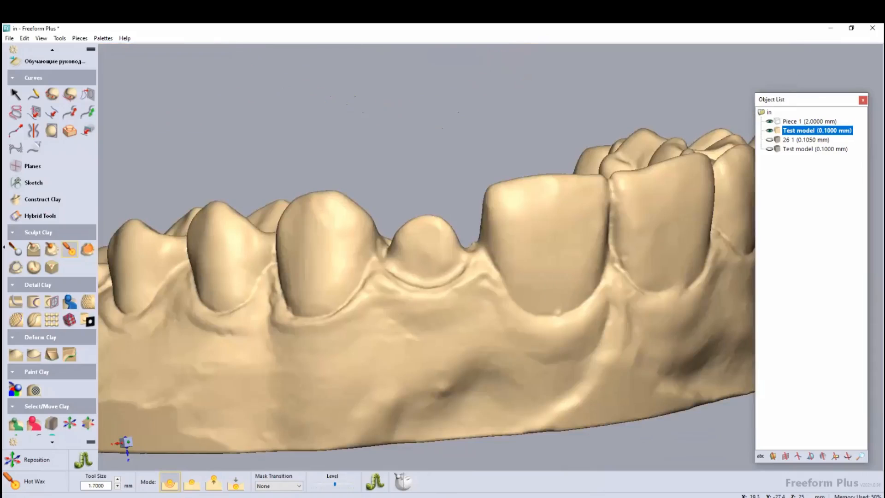
Duplicate the active Test model, keeping the name Test model for the copy
right_click(812, 128)
left_click(804, 392)
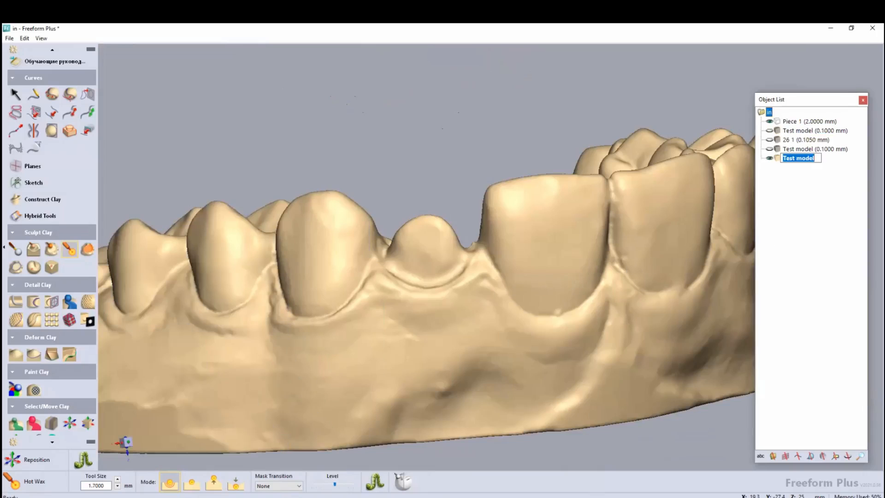
key("Return")
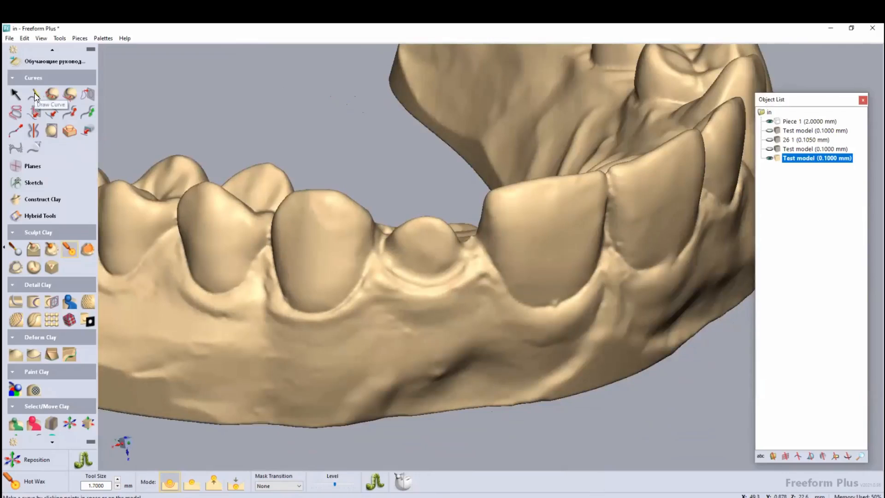
Start a Draw Curve along the facial margin of the prepared front tooth, from one neighbouring tooth to the other, about 10.6 mm long
left_click(35, 95)
left_click(387, 258)
middle_click_drag(387, 258, 374, 261)
scroll(378, 256, "up", 1)
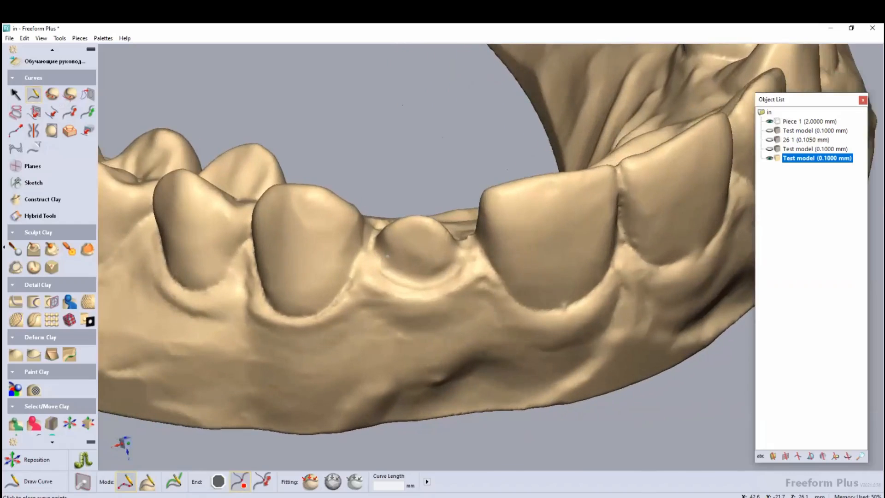
scroll(380, 255, "up", 1)
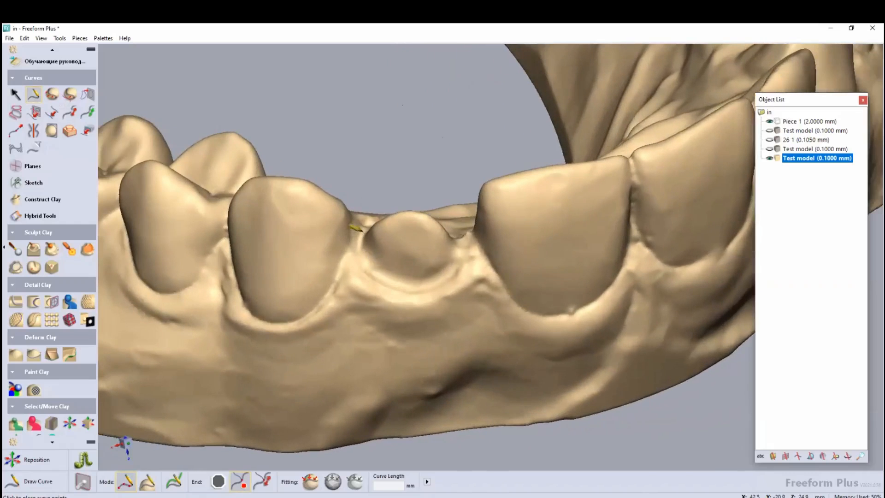
left_click(356, 230)
left_click(356, 258)
left_click(363, 269)
left_click(374, 280)
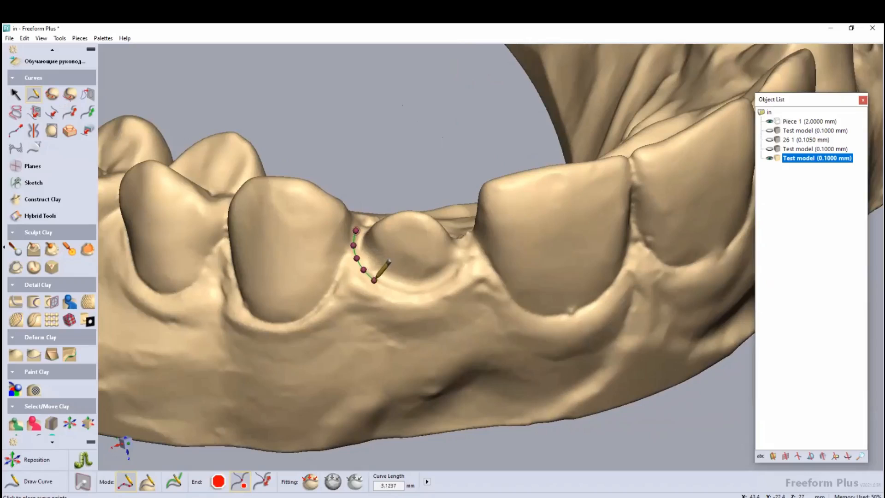
left_click(390, 289)
left_click(407, 294)
left_click(428, 293)
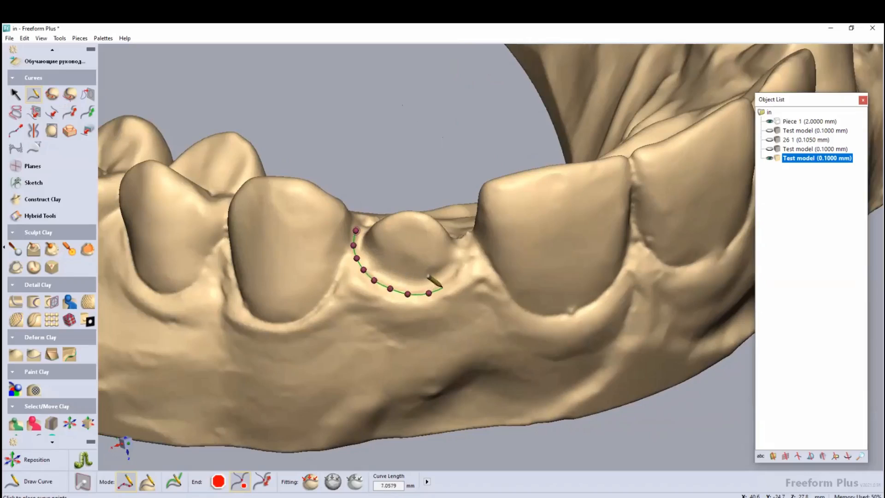
left_click(445, 285)
left_click(459, 276)
left_click(467, 258)
left_click(471, 246)
left_click(468, 237)
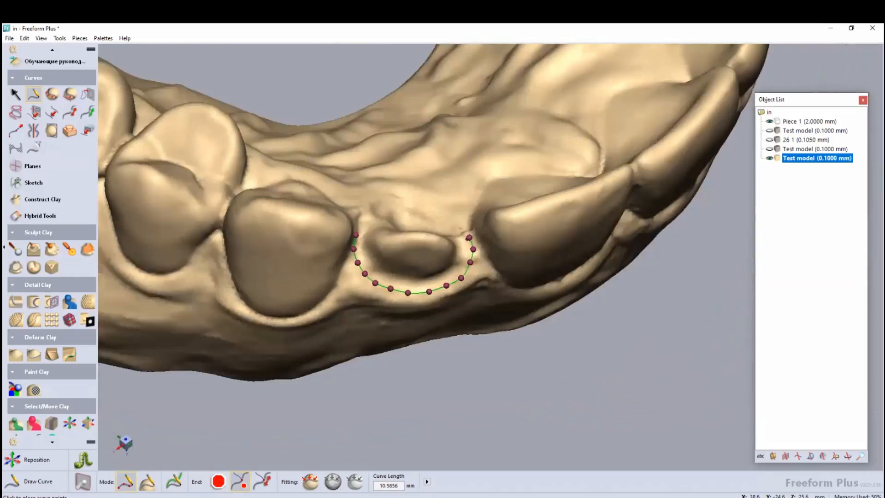
Continue the margin curve around the palatal side of the prepared tooth and close it into a loop about 20.5 mm long
middle_click_drag(468, 237, 470, 296)
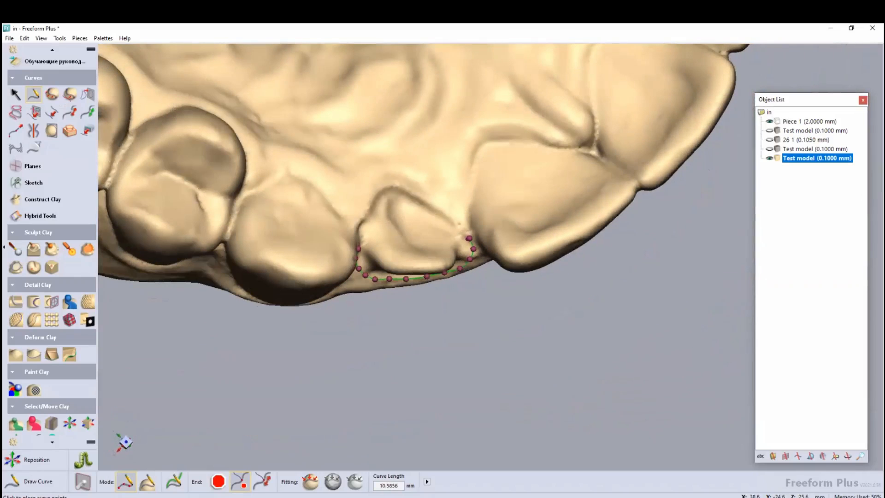
left_click(453, 219)
left_click(437, 209)
left_click(418, 196)
left_click(402, 188)
left_click(389, 186)
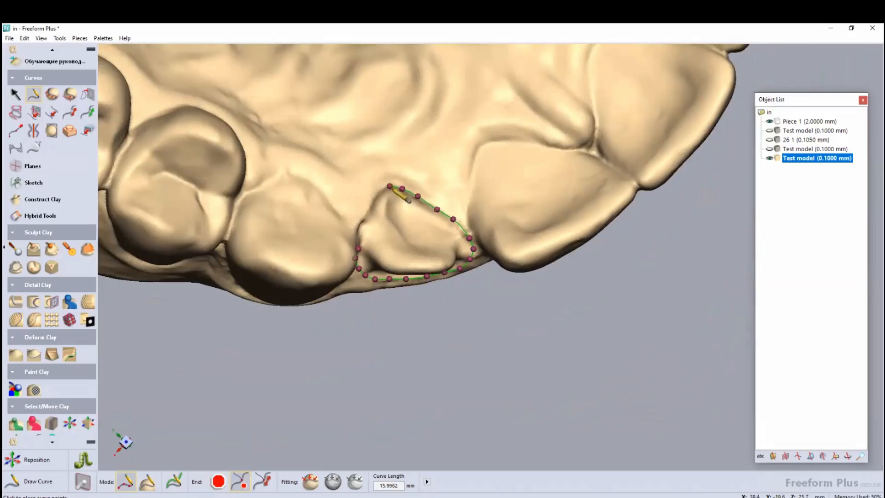
left_click(380, 191)
middle_click_drag(379, 192, 358, 190)
left_click(372, 198)
left_click(361, 212)
left_click(356, 222)
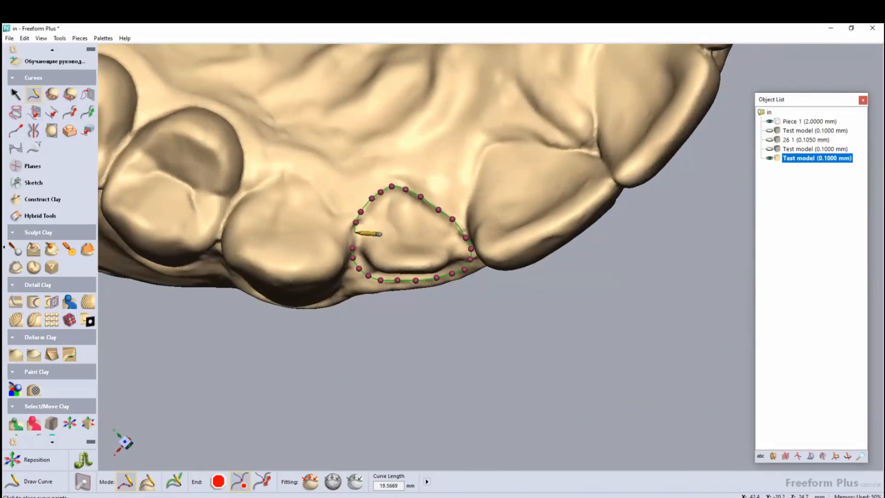
left_click(352, 248)
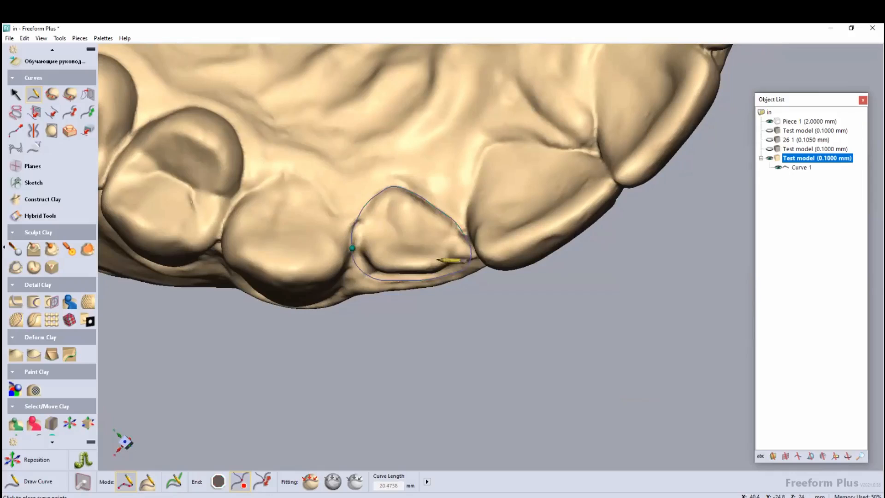
Select the closed margin curve, slightly adjust one edit point on its facial side, check its fit, and deselect it
middle_click_drag(442, 239, 456, 370)
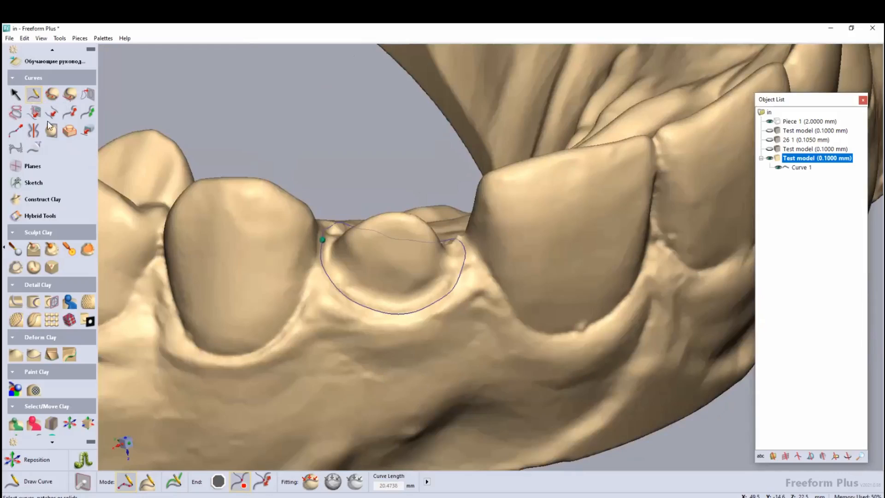
left_click(16, 95)
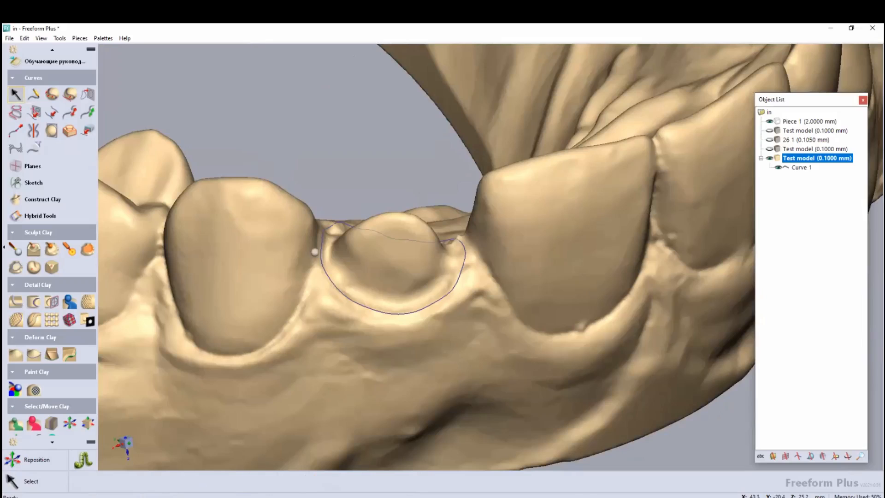
left_click(330, 280)
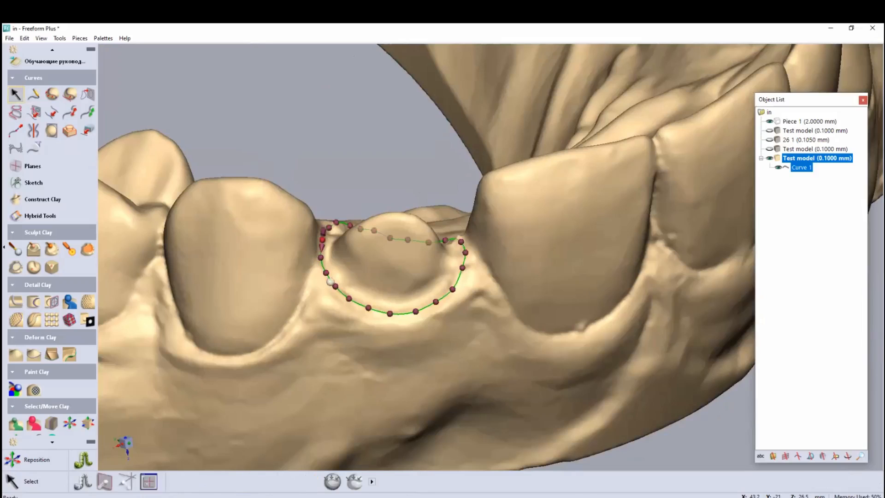
mouse_move(349, 299)
left_mouse_down()
mouse_move(343, 311)
mouse_move(349, 298)
left_mouse_up()
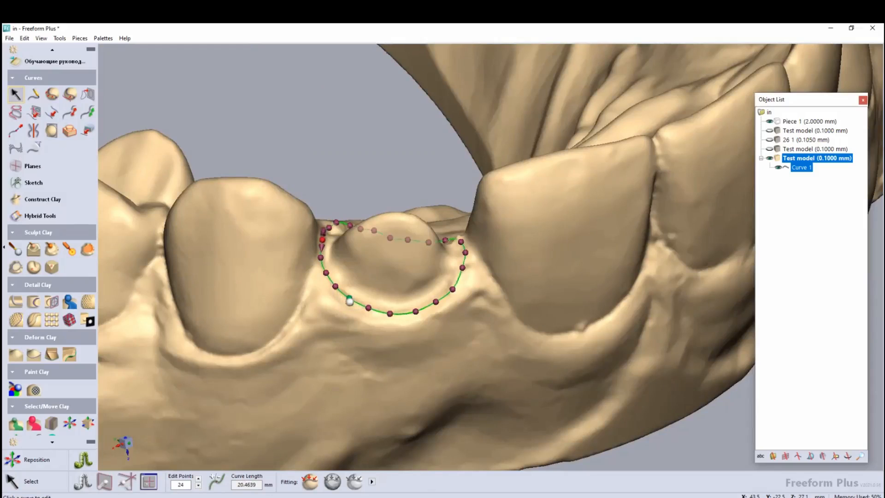
scroll(406, 327, "up", 2)
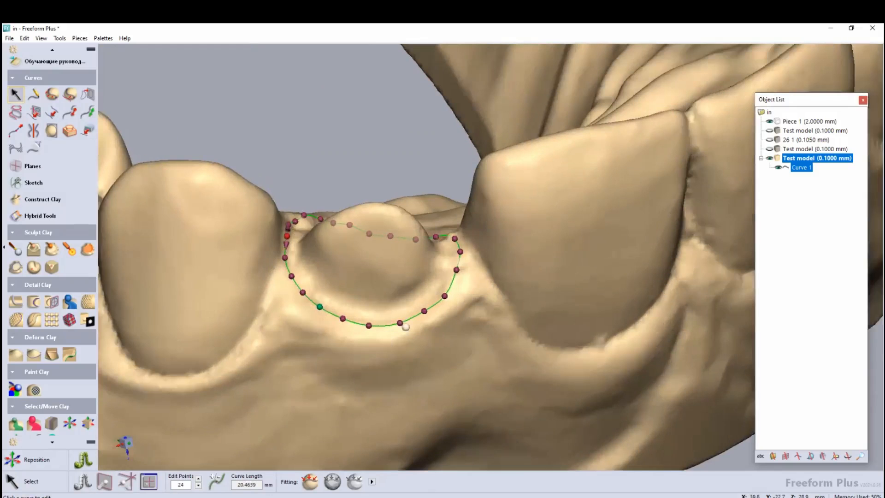
mouse_move(401, 322)
middle_mouse_down()
mouse_move(400, 366)
mouse_move(400, 258)
mouse_move(369, 346)
mouse_move(327, 369)
mouse_move(405, 355)
middle_mouse_up()
middle_click_drag(776, 313, 786, 254)
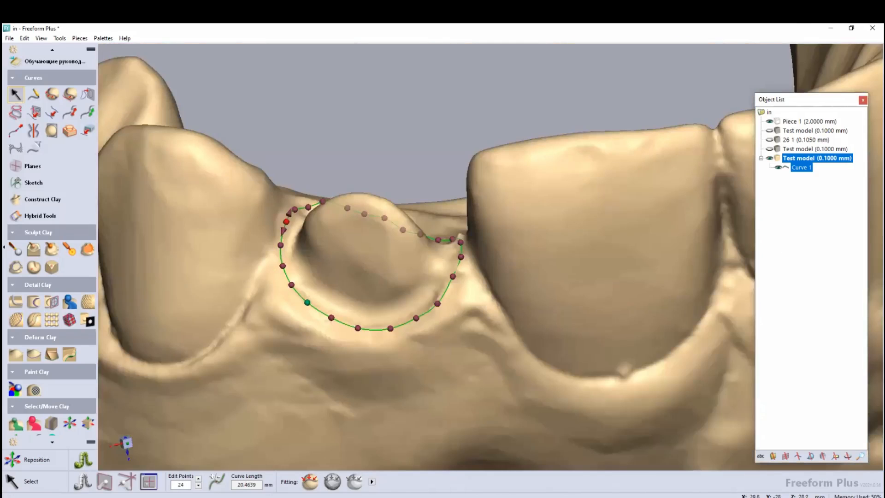
key("Escape")
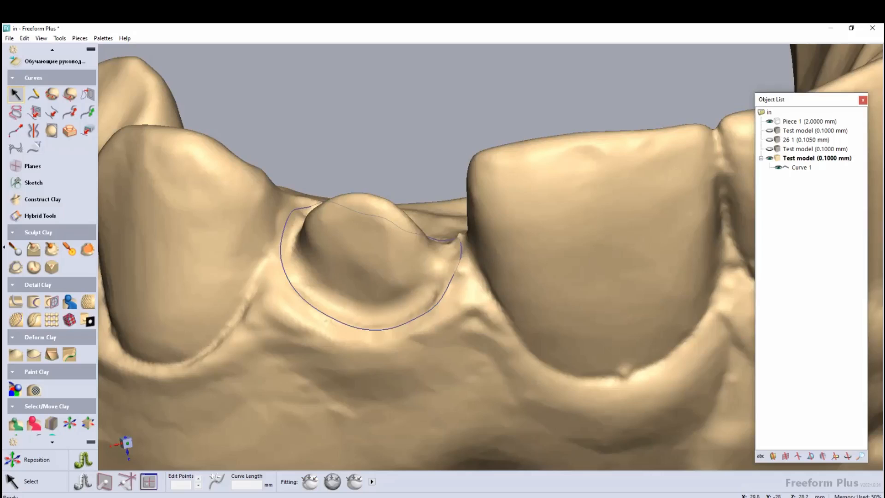
Change the clay coarseness of the duplicated Test model to an edge sharpness of 0.08 mm
right_click(772, 157)
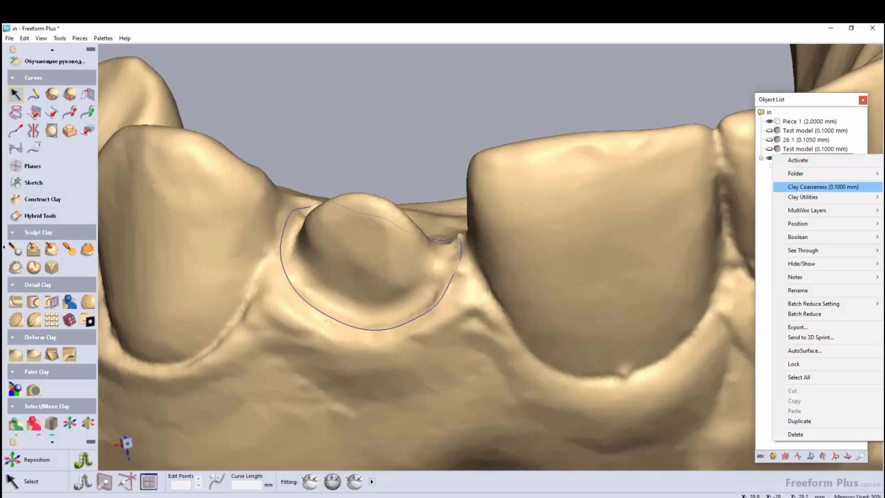
left_click(822, 187)
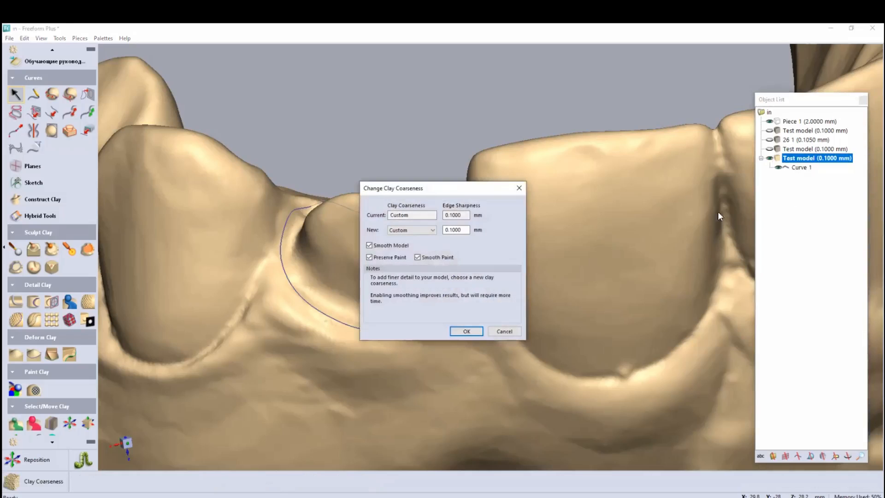
left_click(449, 230)
left_click_drag(447, 230, 455, 230)
type("08")
left_click(461, 331)
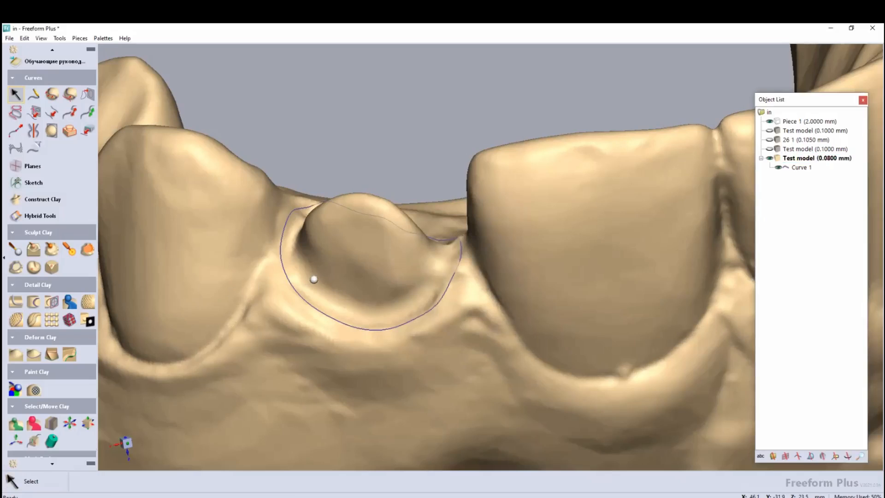
Set up Emboss with Curve with 0.5 mm distance, 0.5 mm falloff distance, 45° falloff angle and the rounded profile, and select the margin curve
middle_click_drag(314, 279, 314, 278)
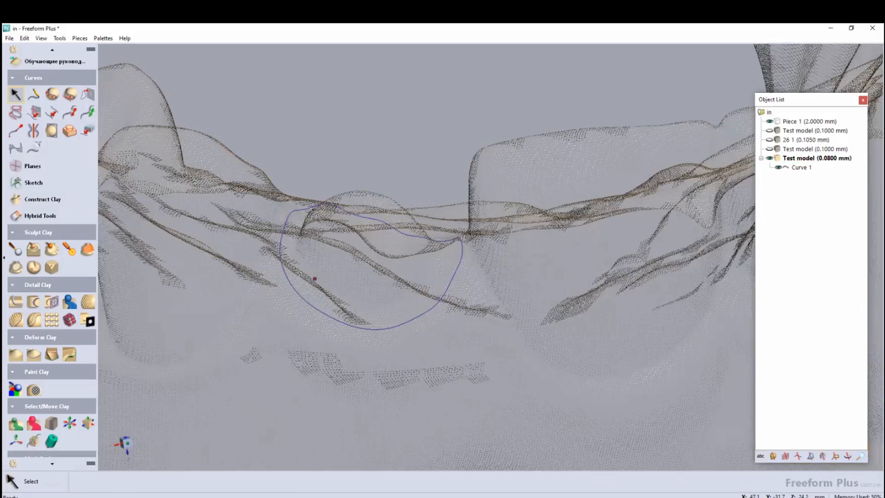
middle_click_drag(315, 278, 314, 279)
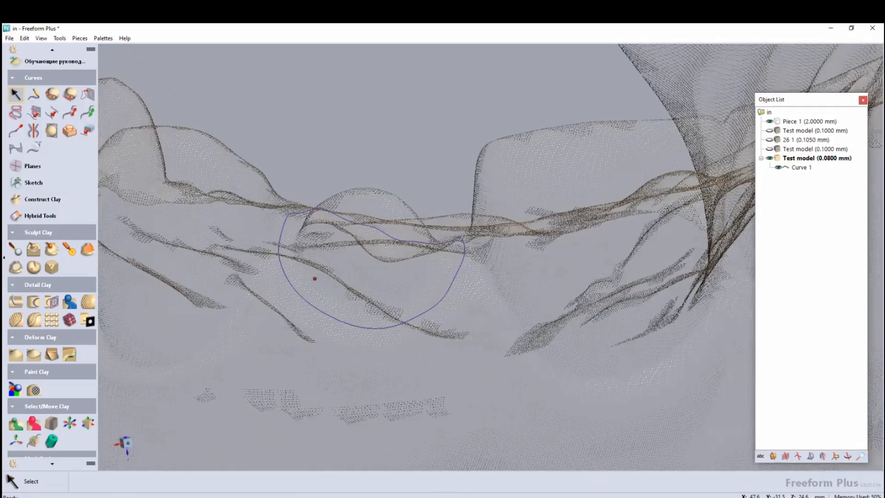
middle_click_drag(314, 278, 315, 278)
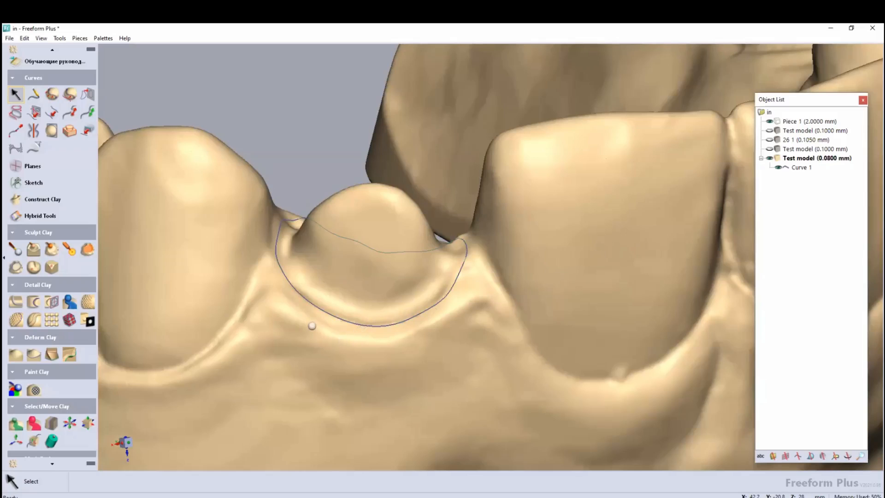
scroll(312, 326, "down", 2)
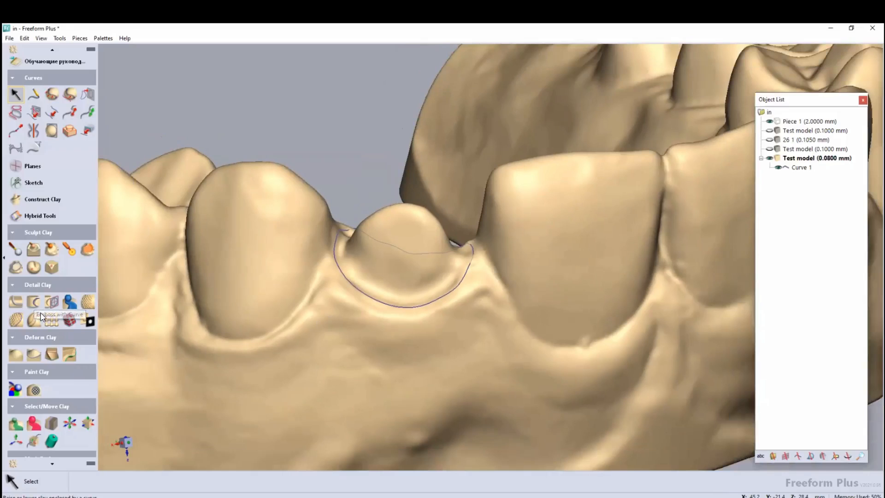
left_click(34, 302)
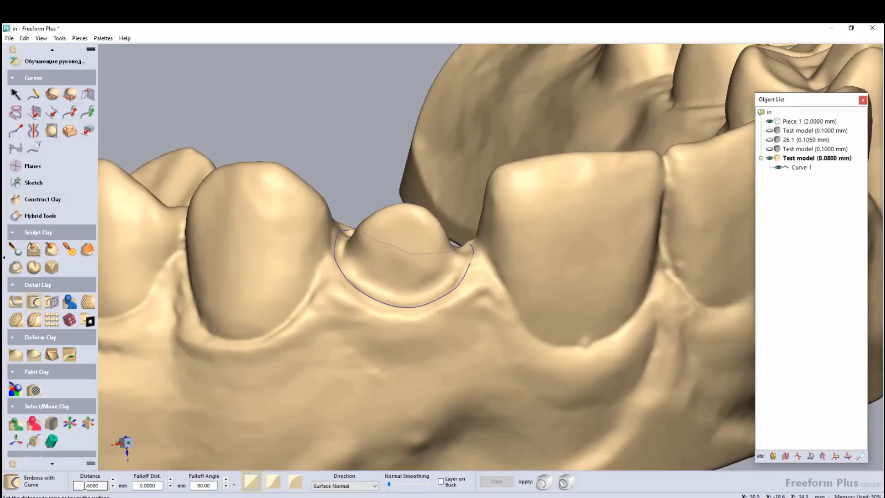
left_click_drag(85, 486, 82, 486)
left_click(296, 483)
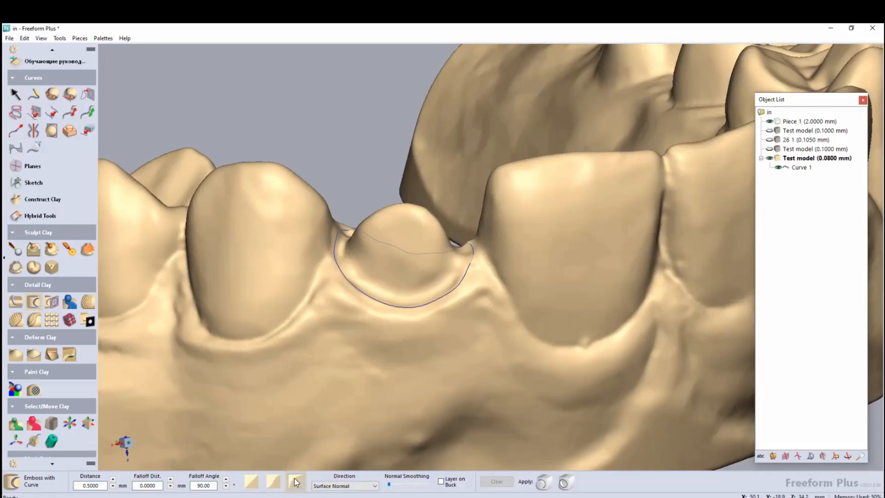
double_click(202, 485)
type("45")
left_click(403, 306)
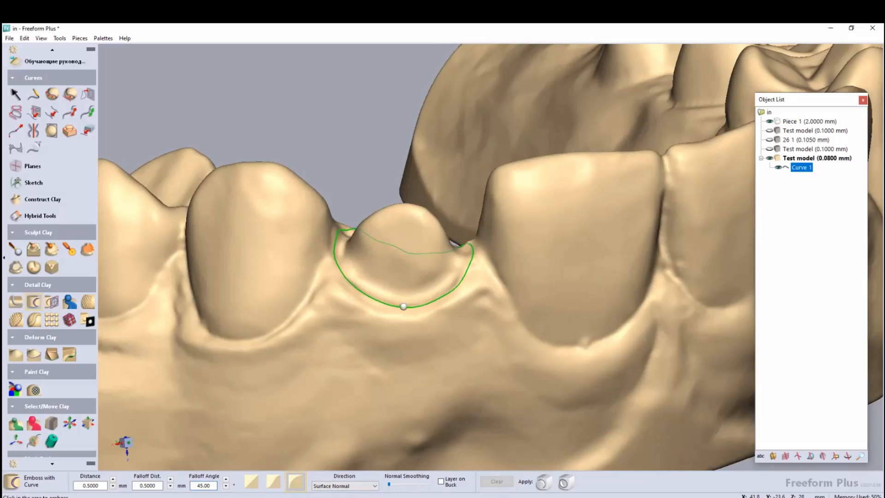
Emboss the clay enclosed by the margin curve outward on the prepared front tooth
left_click(406, 269)
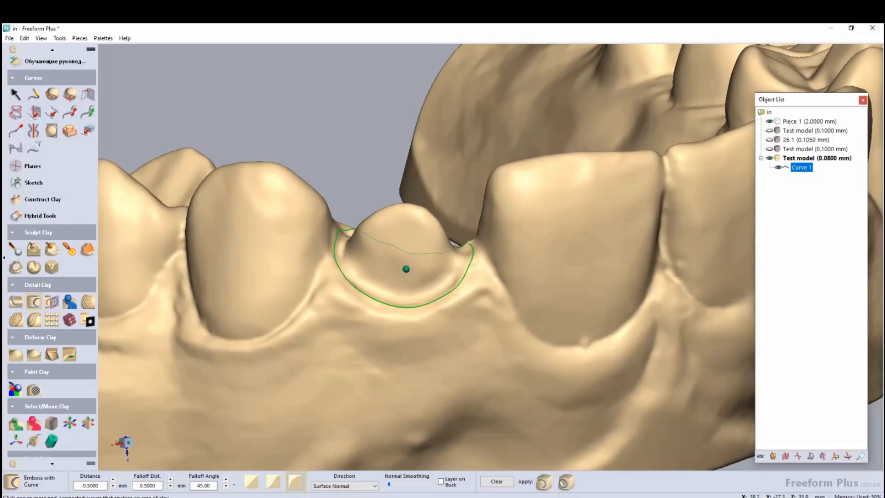
left_click(543, 482)
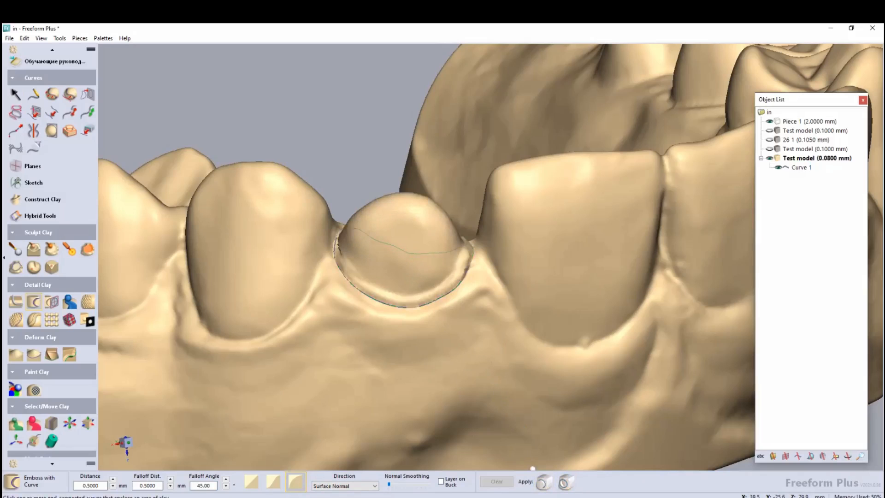
middle_click_drag(466, 312, 459, 296)
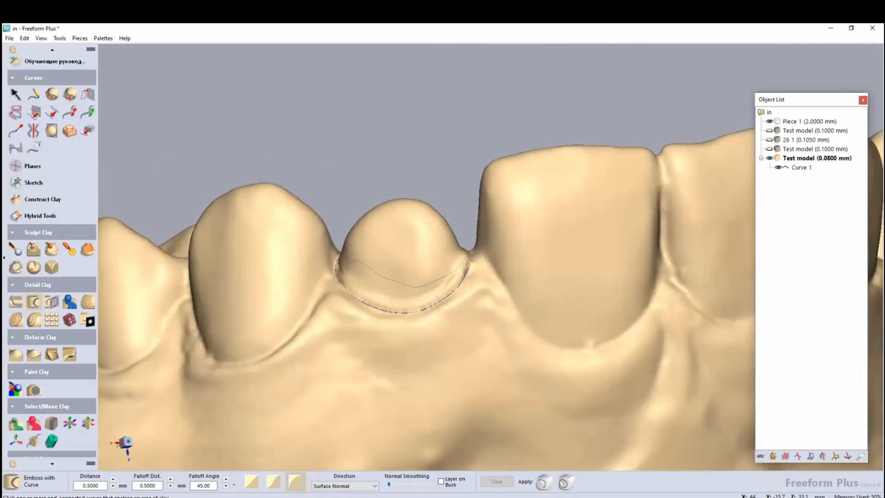
Look at the reference photo Zircon print.jpeg for the openwork crown design and return to the model
left_click(232, 496)
left_click(142, 460)
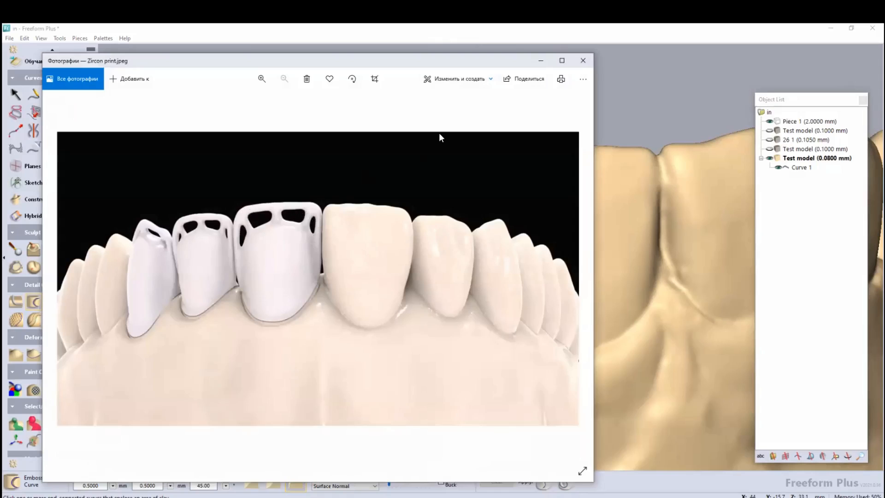
left_click(541, 60)
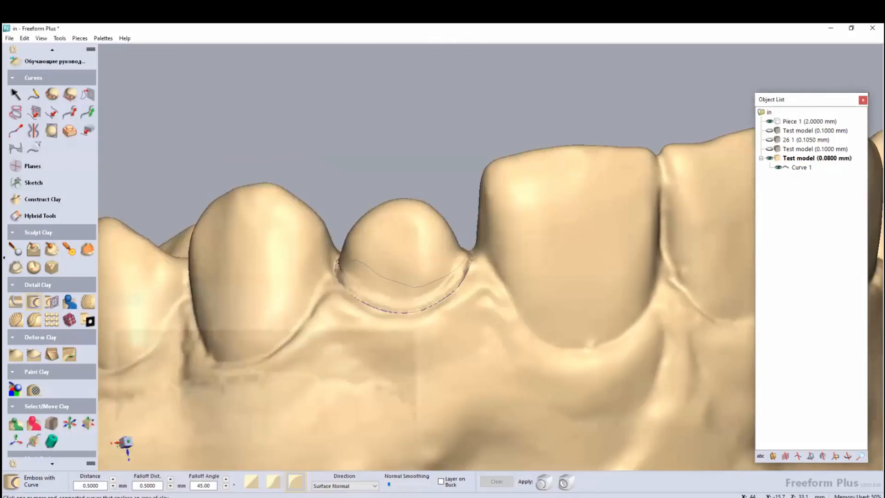
Create a plane on the facial side of the model and reduce it to about 35 × 22.2 mm
scroll(495, 285, "down", 3)
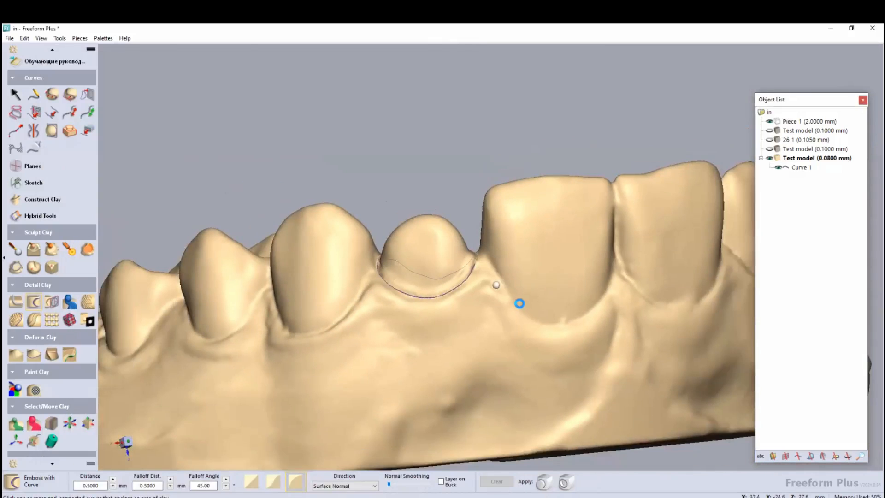
scroll(520, 304, "down", 1)
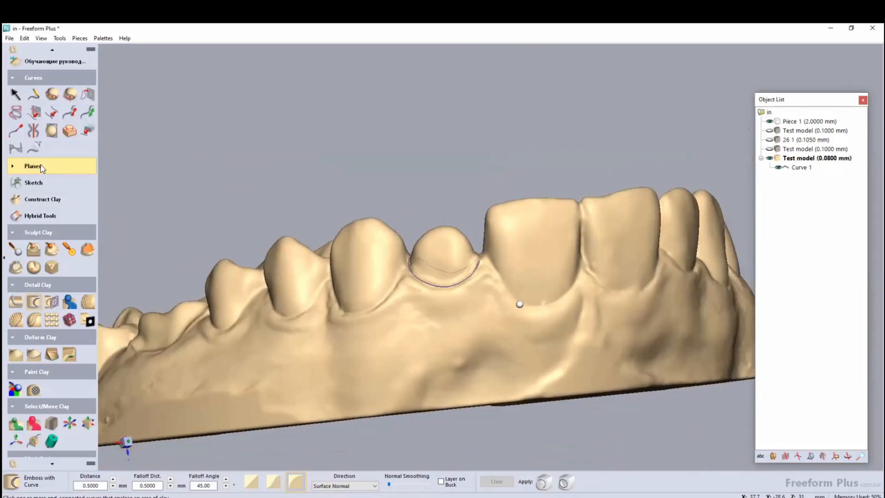
left_click(35, 166)
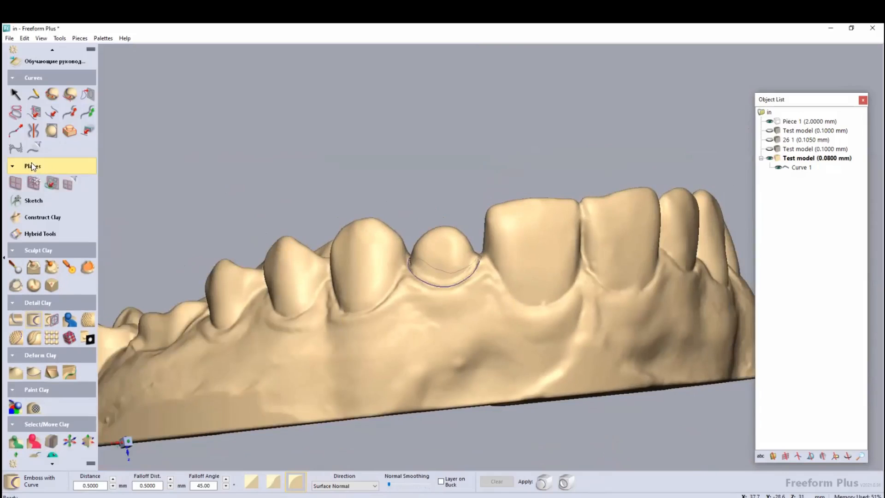
left_click(15, 183)
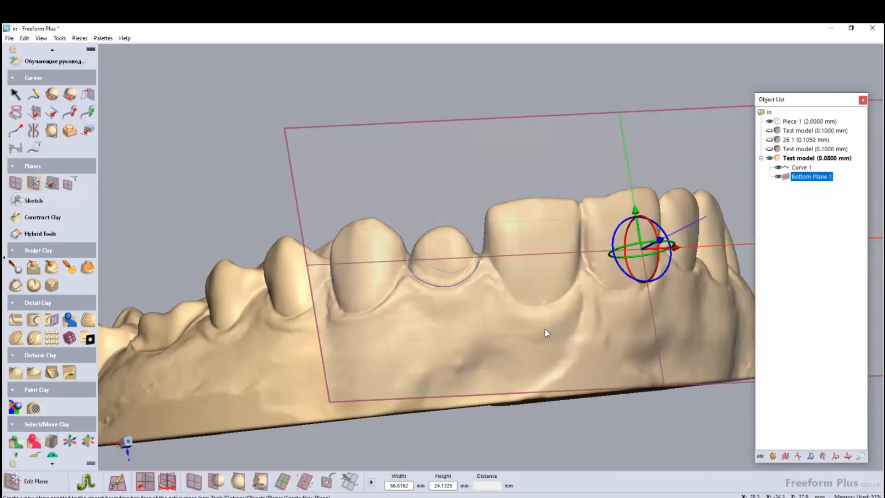
middle_click_drag(598, 367, 549, 324)
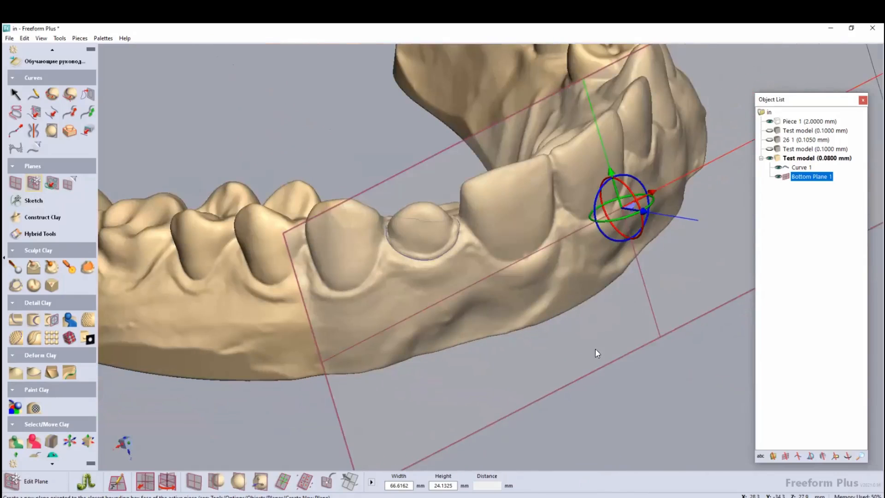
scroll(383, 441, "down", 2)
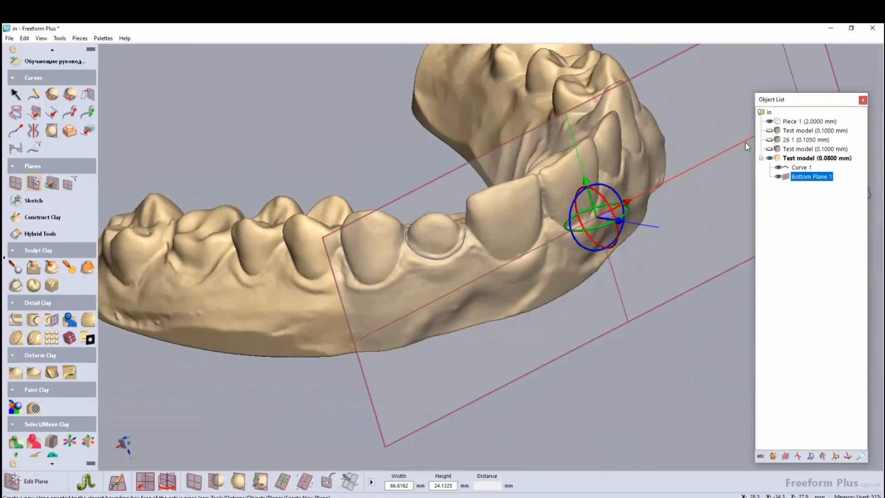
left_click_drag(385, 446, 395, 438)
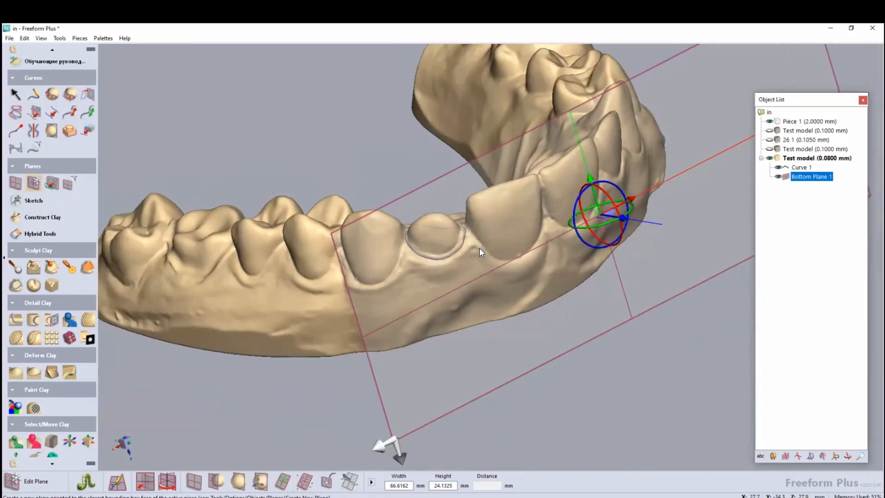
Position the plane around the prepared tooth and rotate it about its Y axis by about -27°
left_click_drag(479, 247, 482, 278)
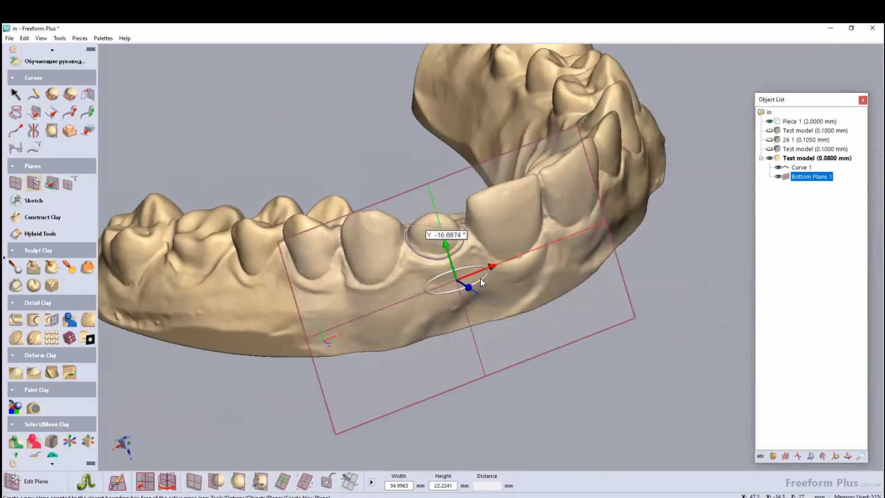
left_click_drag(480, 277, 527, 280)
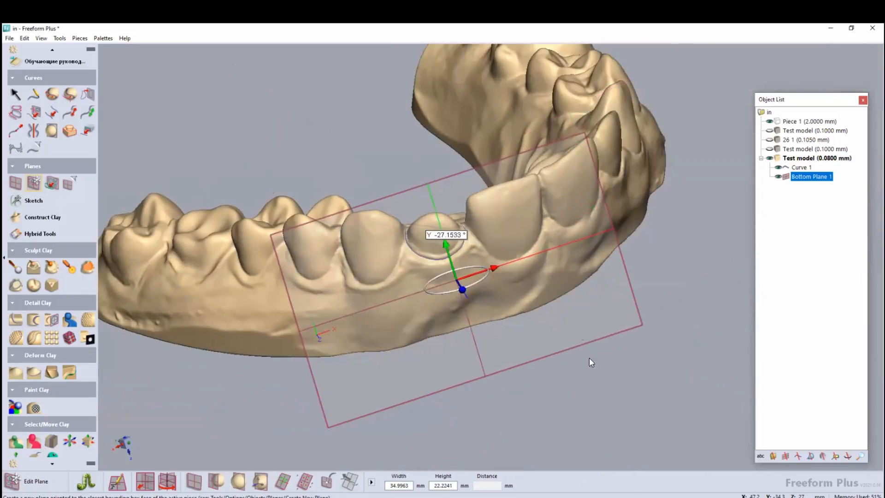
left_click(651, 332)
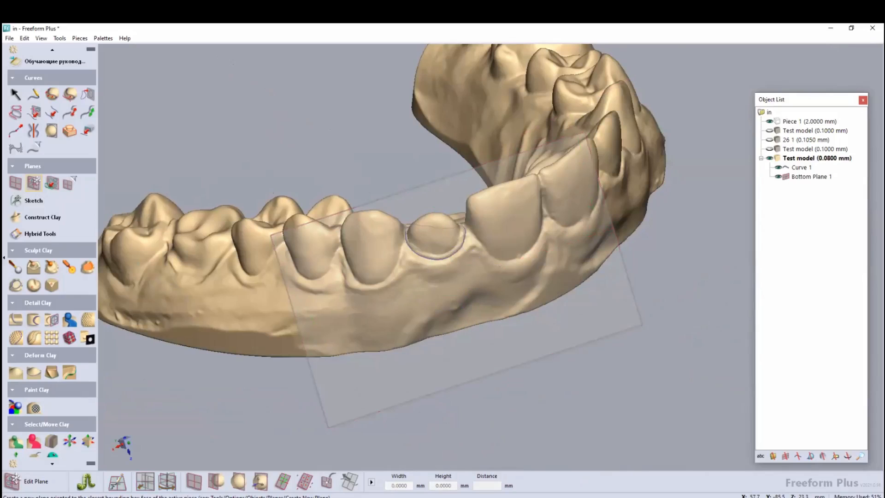
Move the plane along its Z axis by about -11.65 mm so it cuts through the prepared tooth
middle_click_drag(651, 332, 719, 304)
left_click(618, 247)
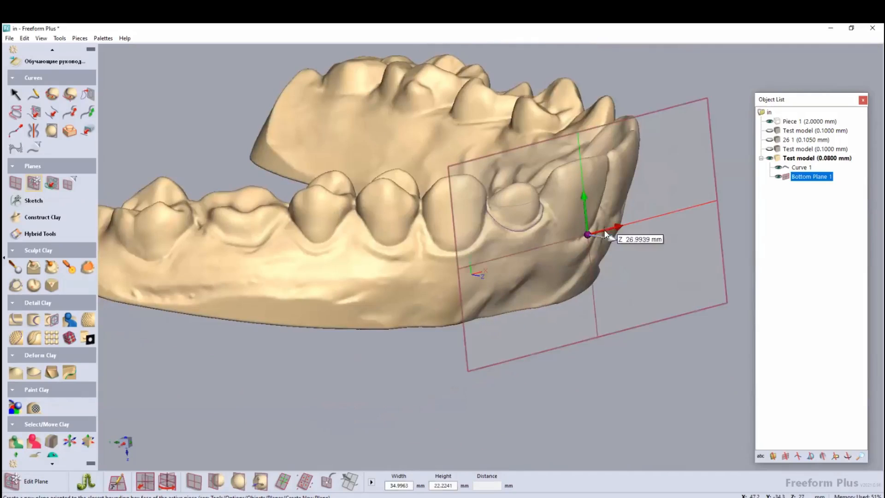
left_click_drag(611, 240, 558, 229)
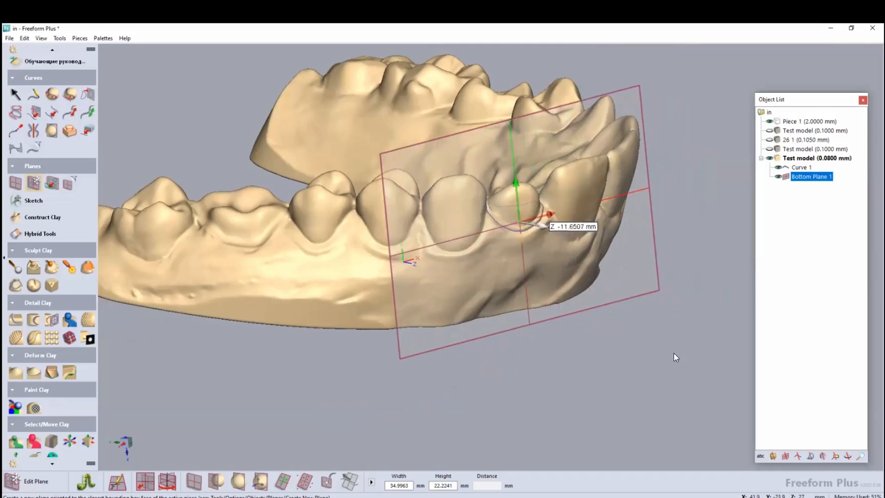
left_click(673, 352)
Tilt the plane to follow the prepared tooth's long axis, nudging its position and fine-tuning the rotation
left_click(600, 236)
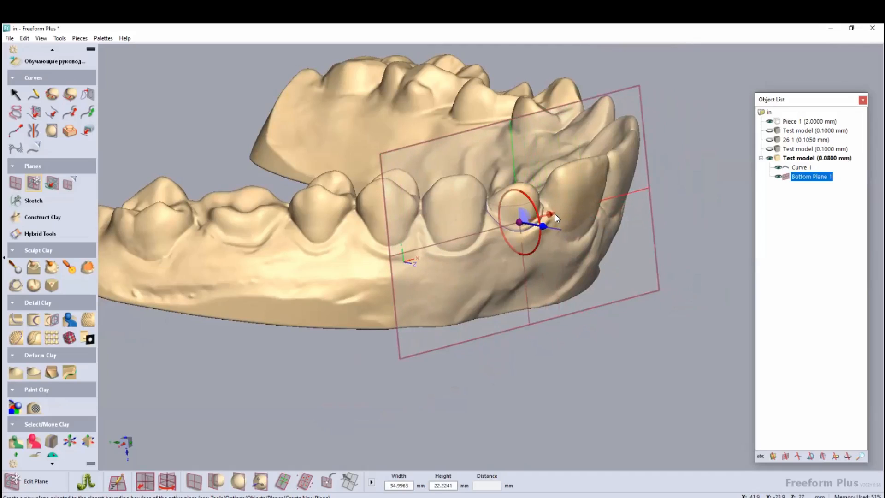
left_click_drag(532, 204, 655, 141)
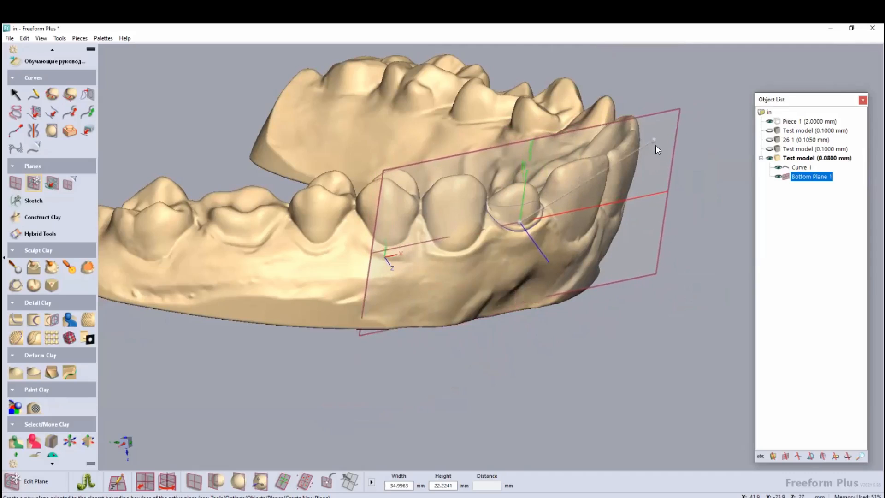
left_click_drag(529, 234, 529, 234)
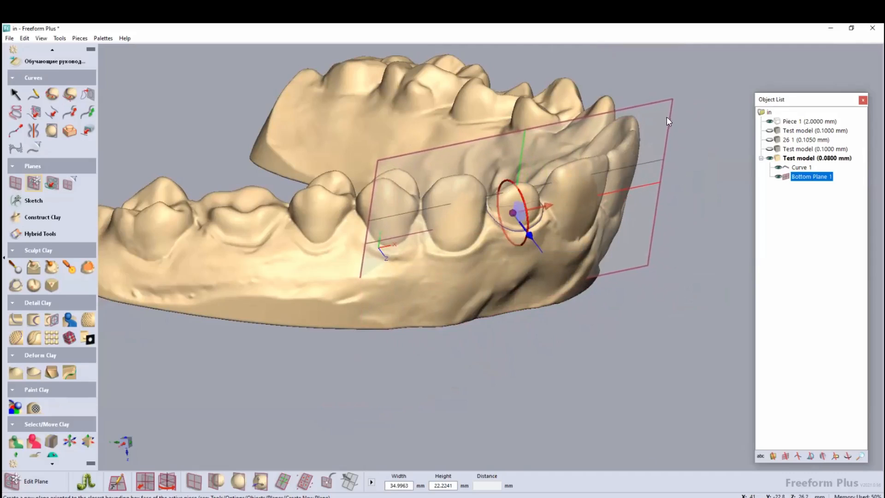
left_click_drag(668, 112, 687, 134)
left_click(576, 355)
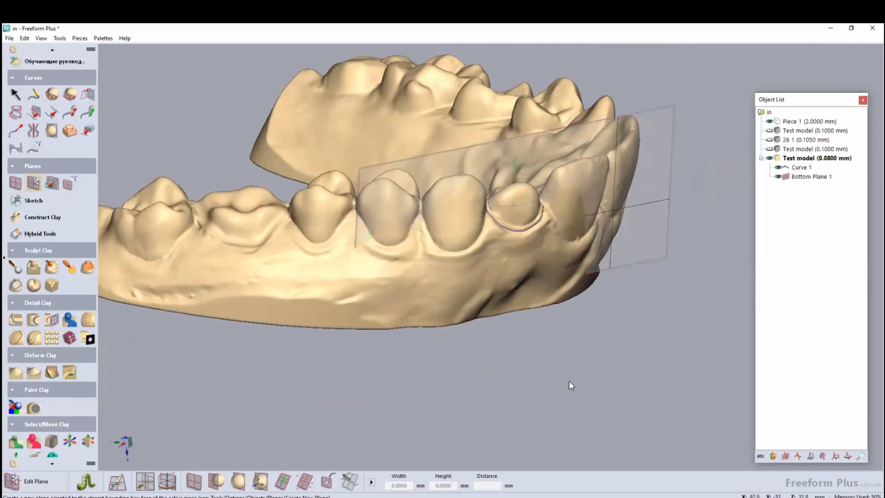
Shift the plane slightly to centre it on the prepared tooth and check its alignment with the neighbouring teeth
middle_click_drag(567, 369, 559, 335)
middle_click_drag(546, 248, 530, 246)
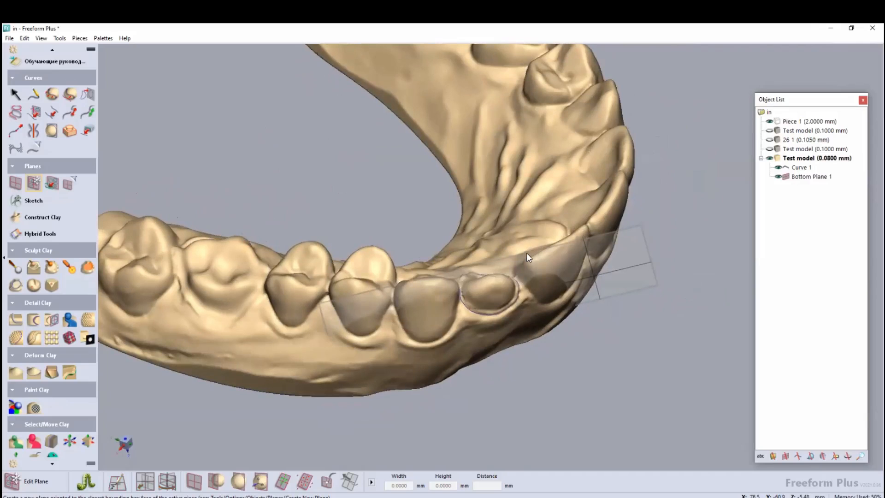
scroll(486, 274, "up", 2)
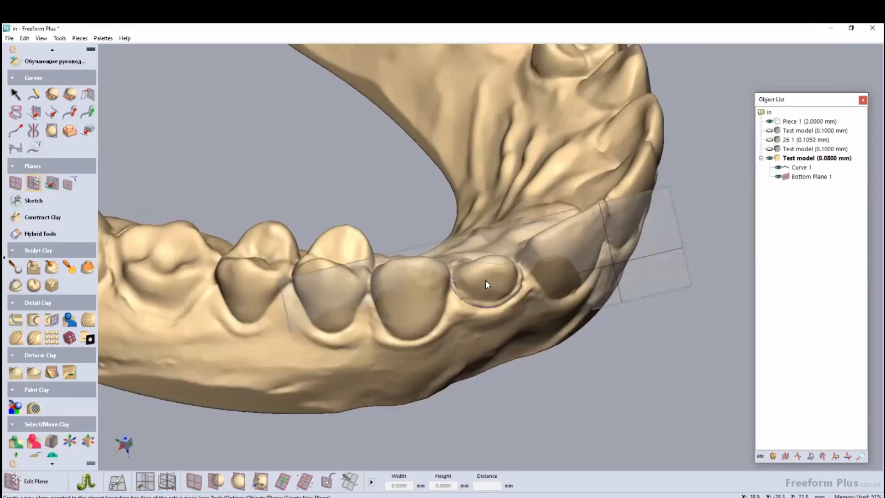
left_click(484, 277)
mouse_move(485, 277)
left_mouse_down()
mouse_move(488, 289)
mouse_move(518, 270)
mouse_move(481, 273)
left_mouse_up()
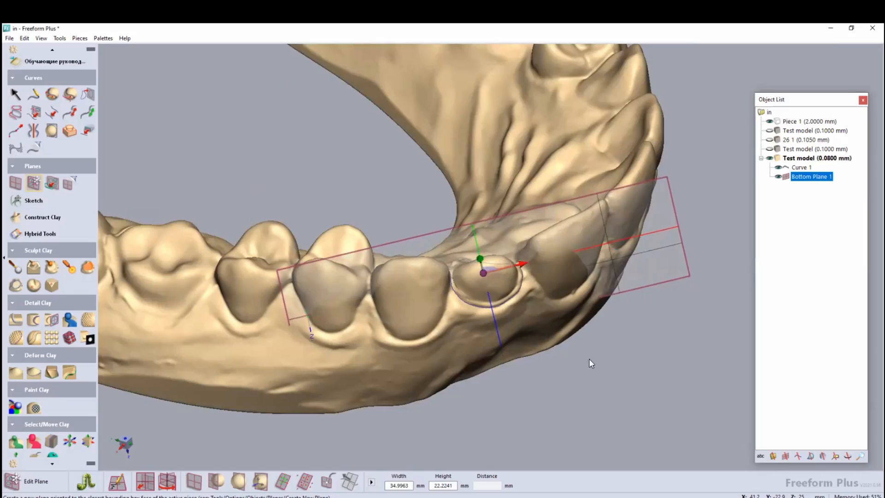
left_click(559, 366)
middle_click_drag(570, 375, 511, 306)
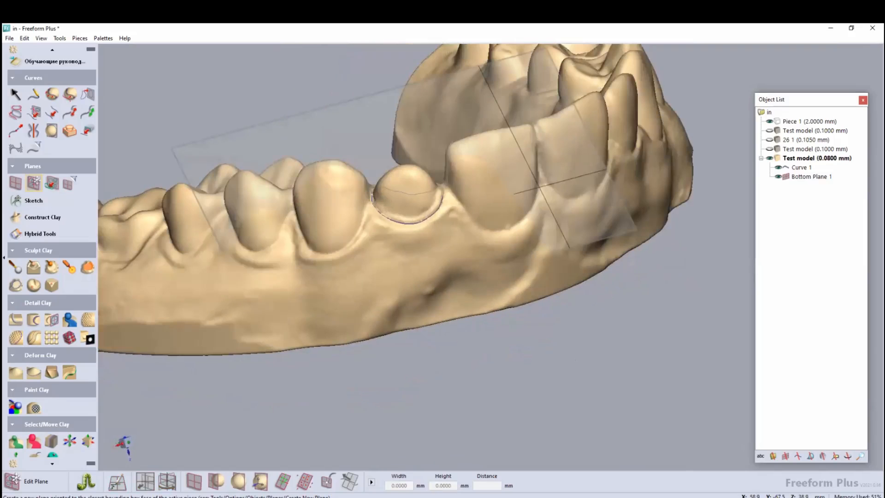
middle_click_drag(572, 364, 552, 371)
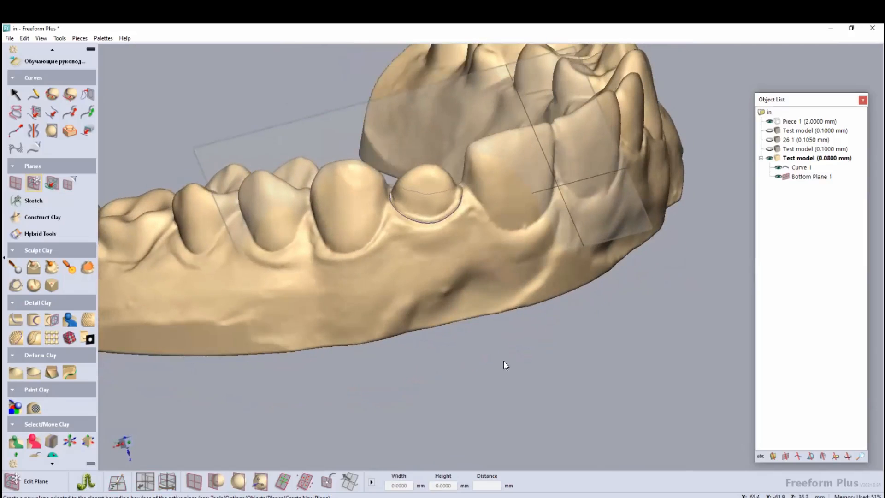
mouse_move(465, 360)
middle_mouse_down()
mouse_move(443, 276)
mouse_move(456, 280)
mouse_move(461, 364)
middle_mouse_up()
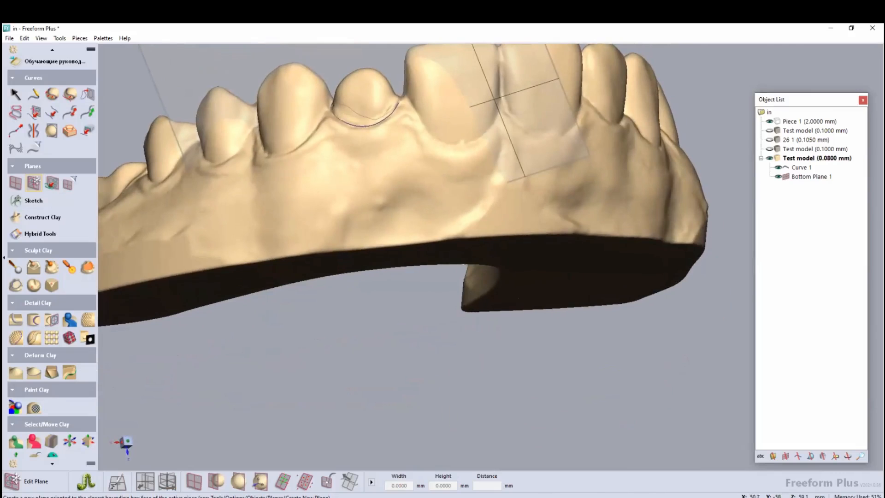
middle_click_drag(498, 311, 496, 309)
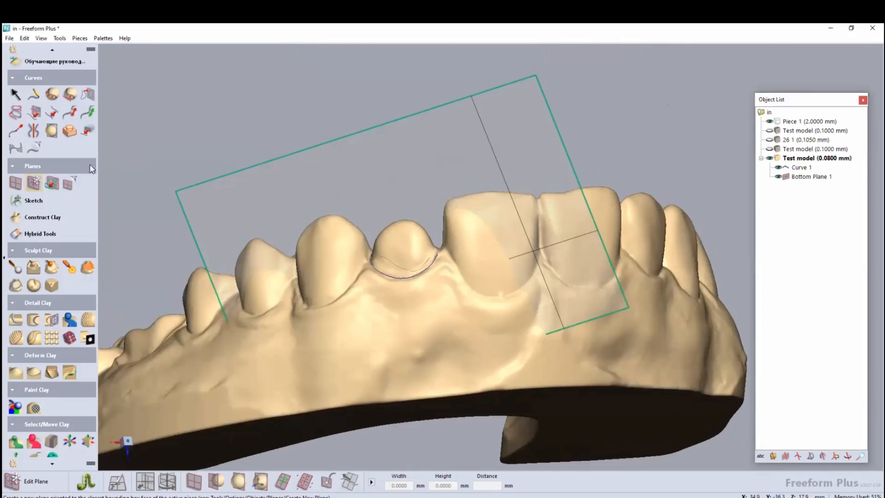
Start a Freehand Curve sketch on the plane that cuts through the prepared tooth
left_click(42, 217)
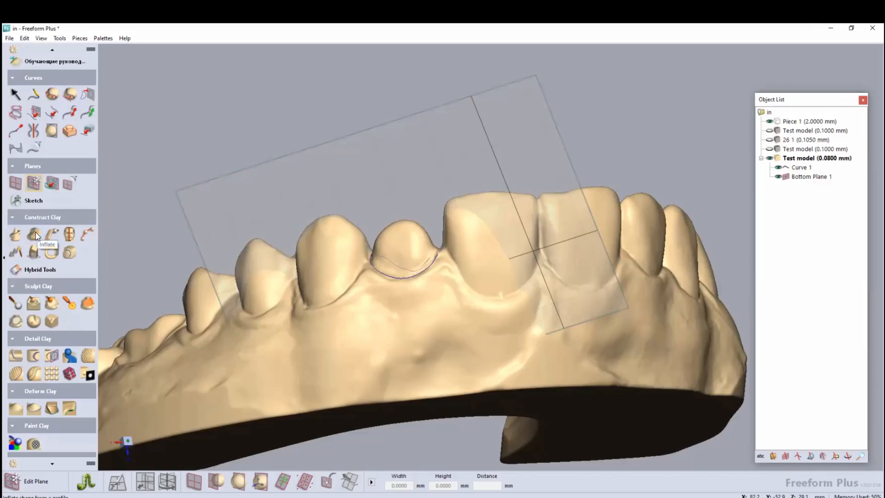
left_click(42, 235)
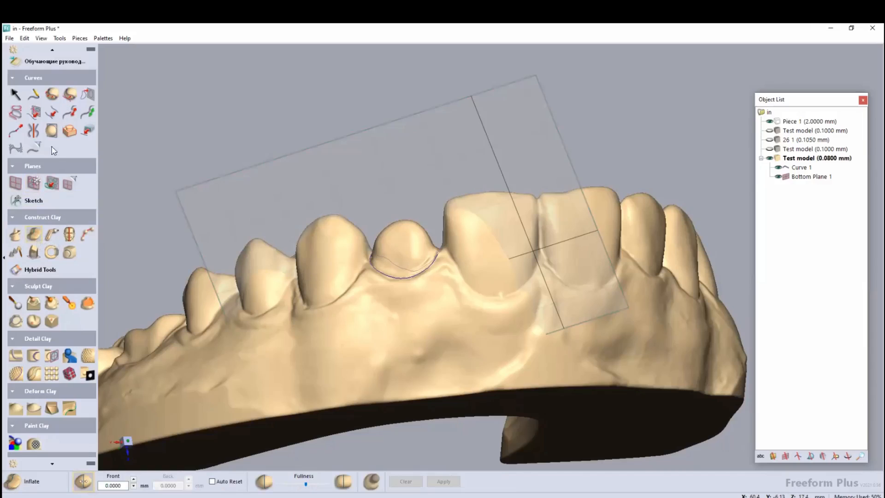
left_click(51, 201)
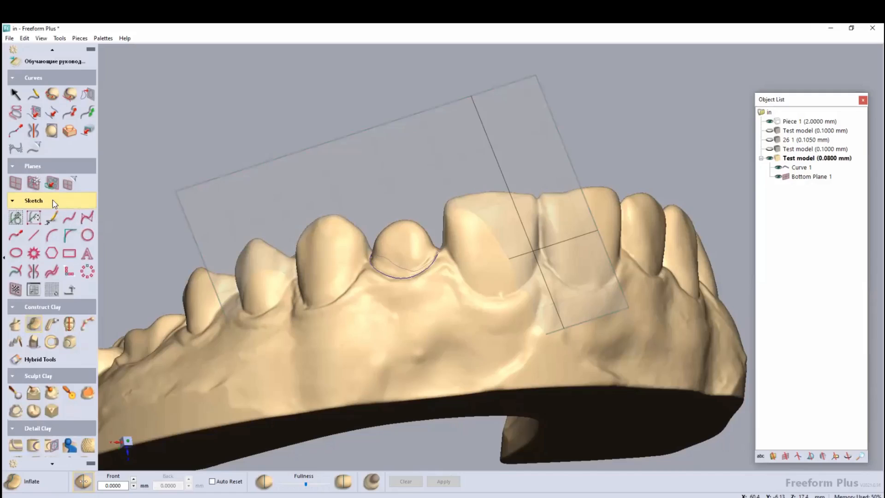
left_click(69, 220)
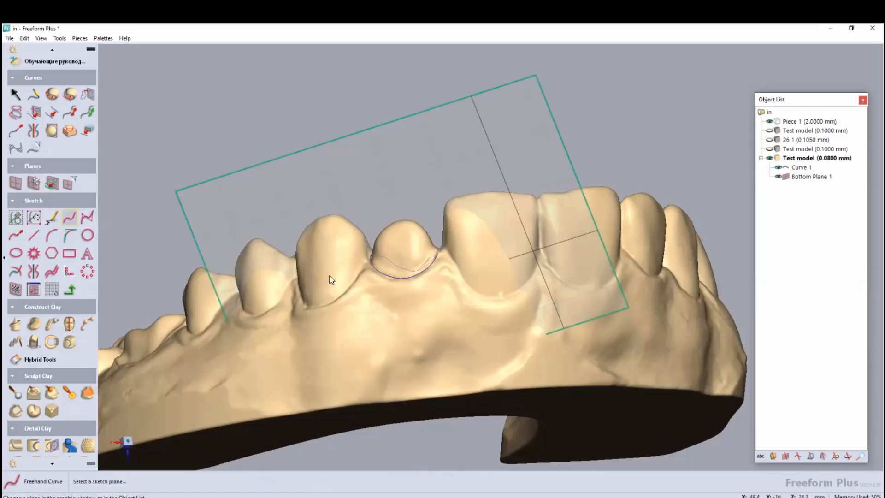
scroll(375, 257, "up", 2)
left_click(375, 257)
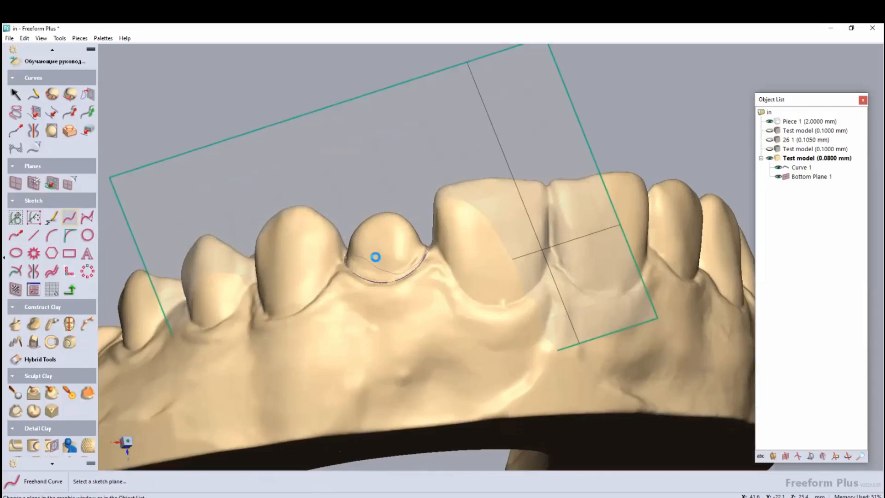
scroll(375, 257, "up", 1)
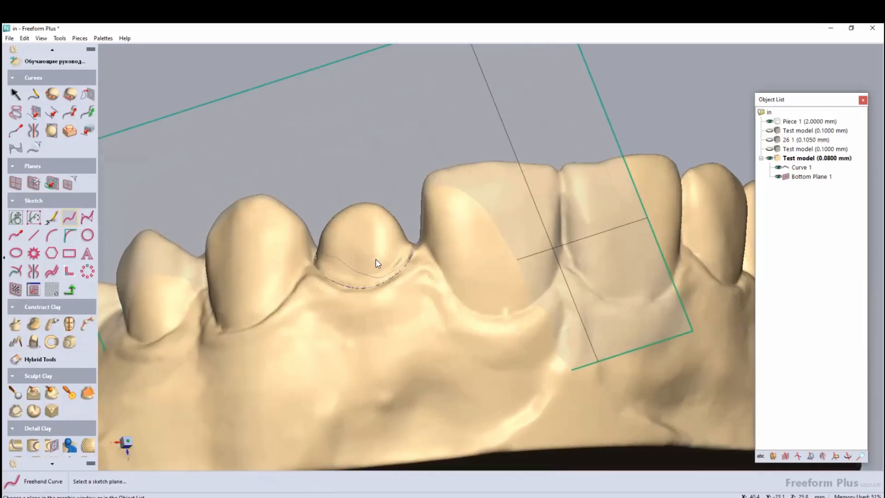
scroll(323, 262, "up", 1)
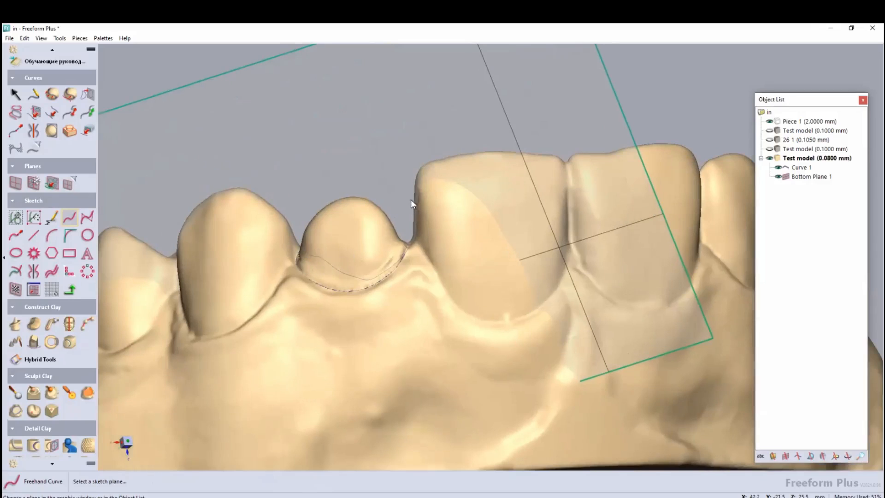
left_click(402, 181)
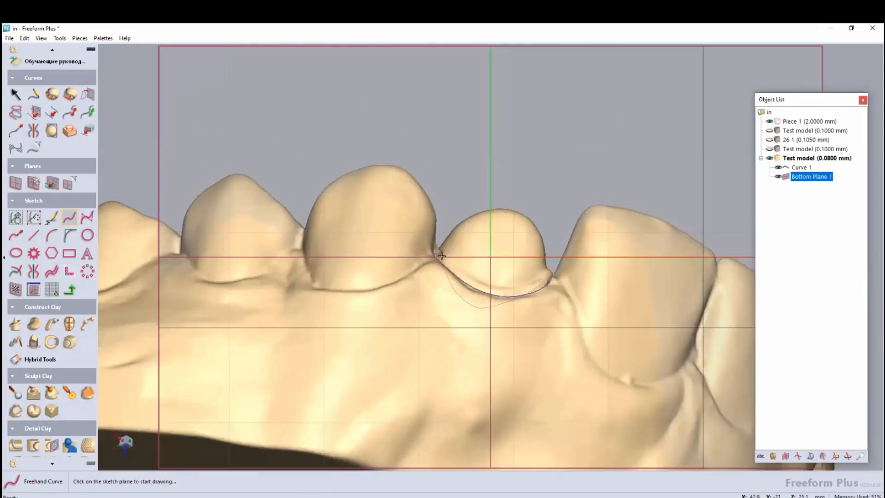
Sketch a closed frame outline about 39.5 mm long, arching over the prepared tooth with a central prong and both ends reaching its margin
left_click(437, 270)
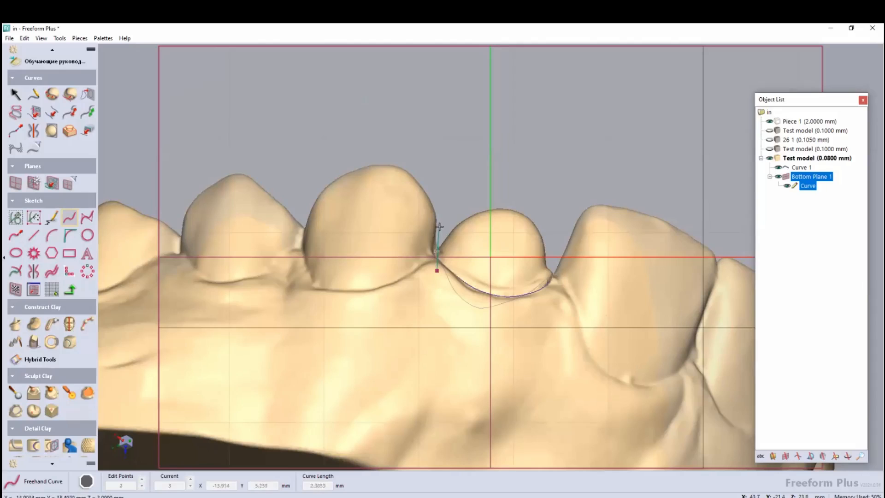
mouse_move(438, 224)
left_mouse_down()
mouse_move(453, 188)
mouse_move(491, 174)
mouse_move(557, 193)
mouse_move(572, 212)
mouse_move(530, 332)
mouse_move(517, 327)
mouse_move(517, 305)
mouse_move(551, 240)
mouse_move(545, 210)
mouse_move(525, 211)
mouse_move(499, 245)
mouse_move(495, 193)
mouse_move(467, 203)
mouse_move(456, 273)
mouse_move(437, 271)
left_mouse_up()
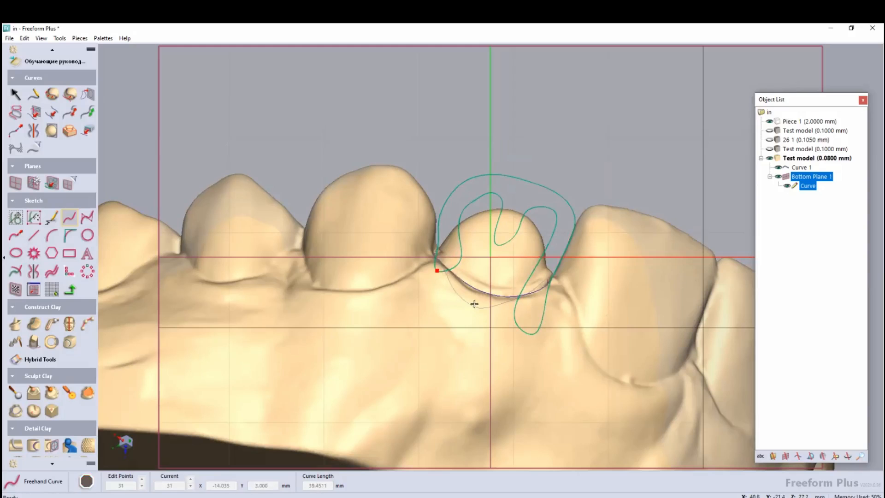
middle_click_drag(474, 304, 474, 306)
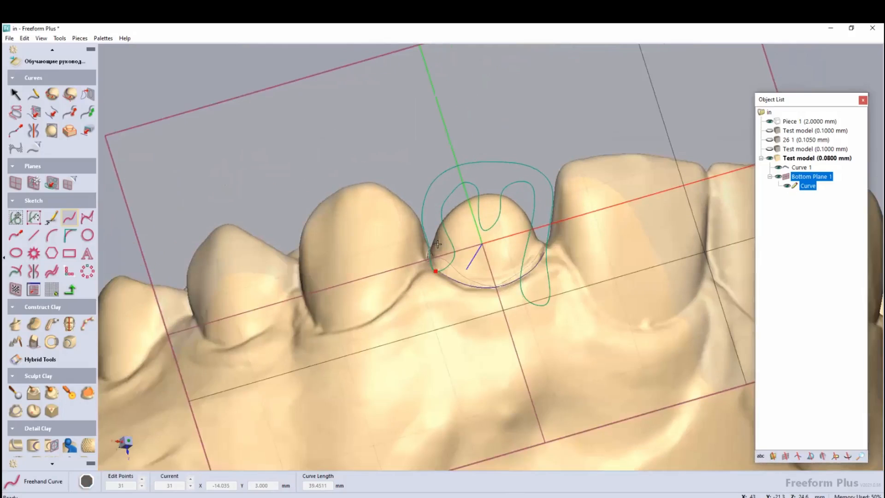
scroll(60, 303, "up", 1)
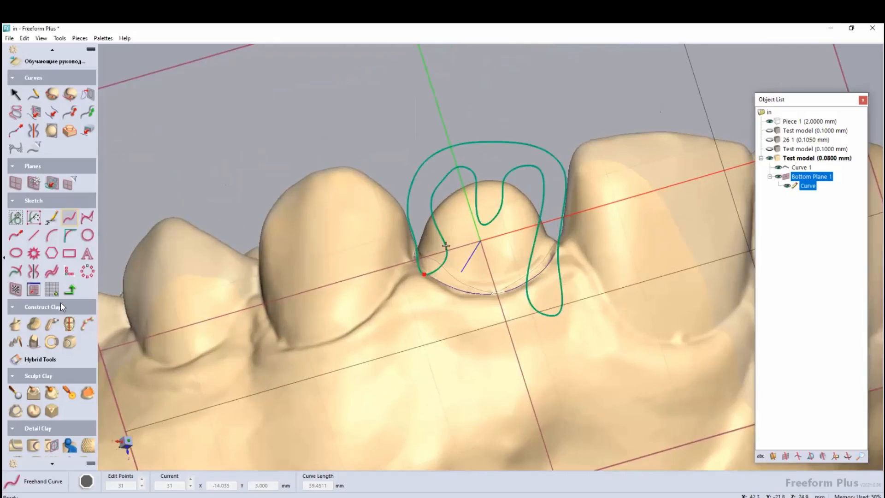
Inflate the closed frame profile with a front value of 0.7 mm and apply it to the clay
left_click(36, 325)
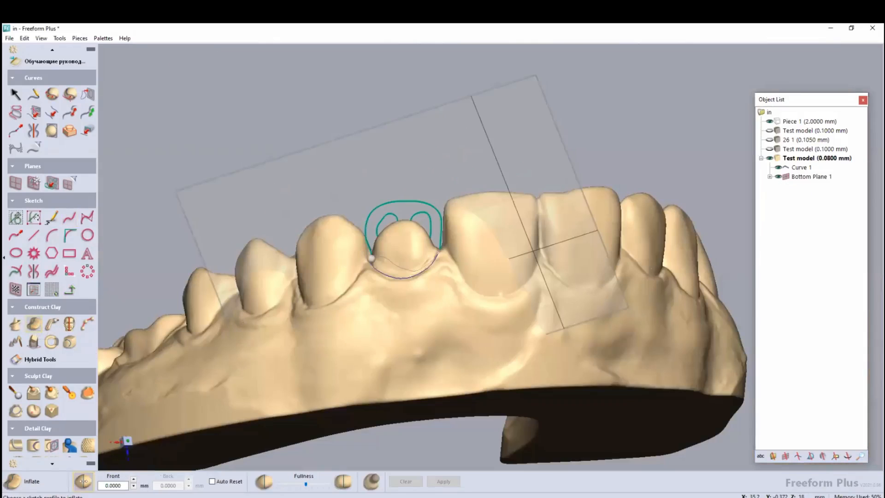
scroll(371, 258, "up", 2)
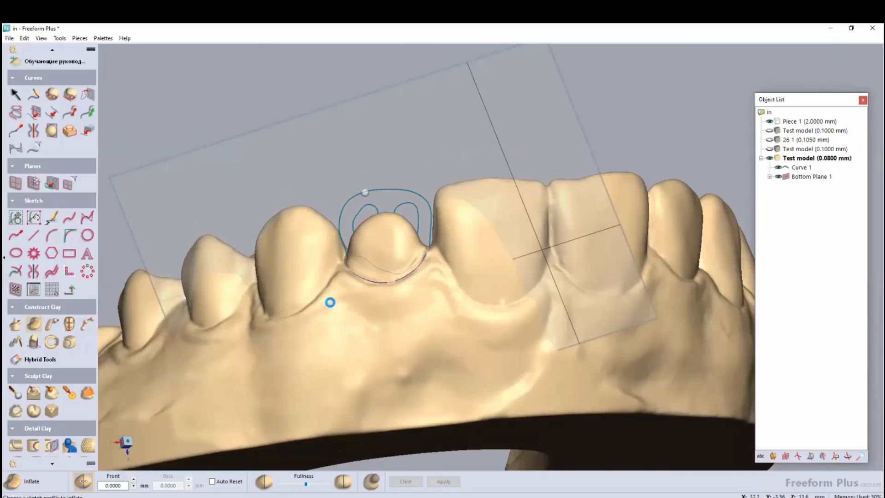
left_click(339, 248)
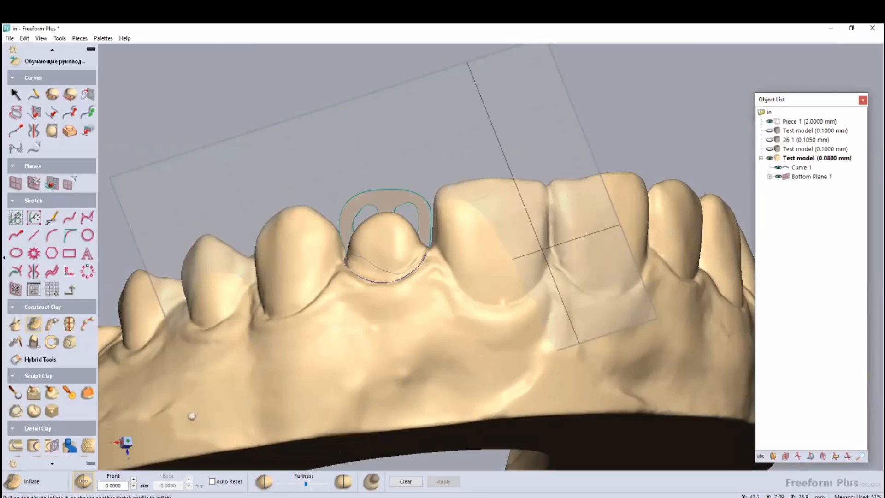
left_click(134, 479)
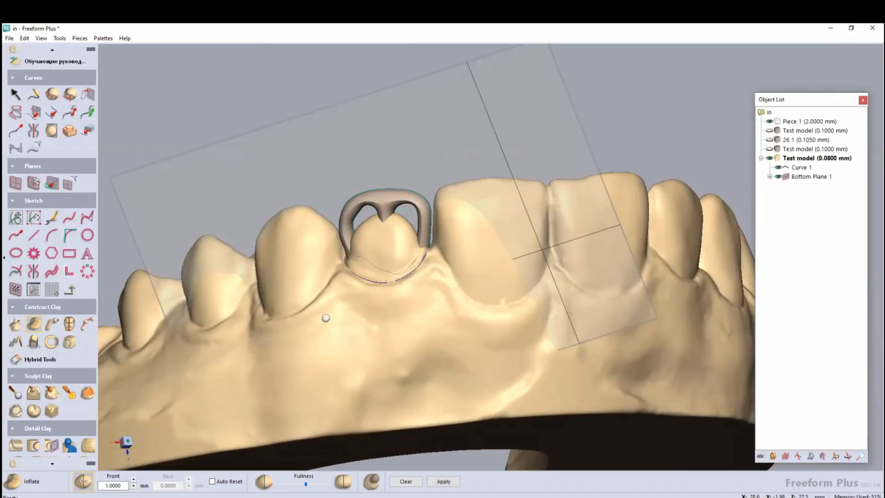
middle_click_drag(326, 318, 326, 317)
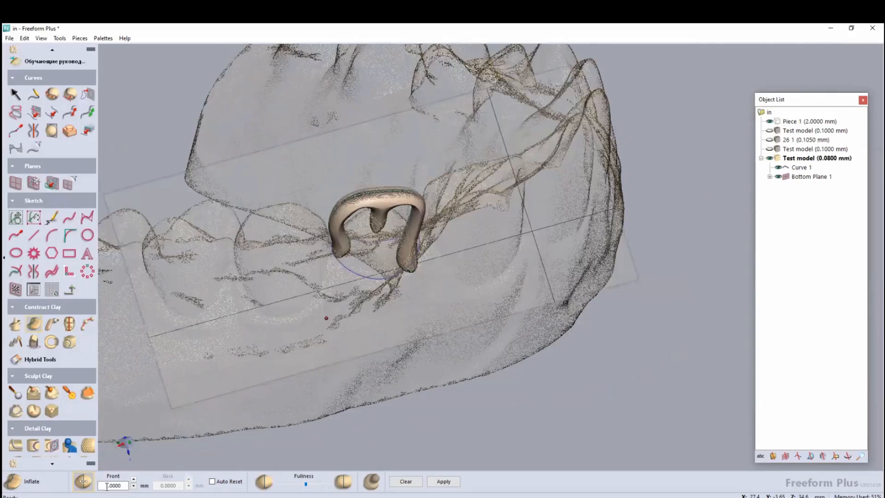
middle_click_drag(327, 318, 324, 311)
left_click(109, 487)
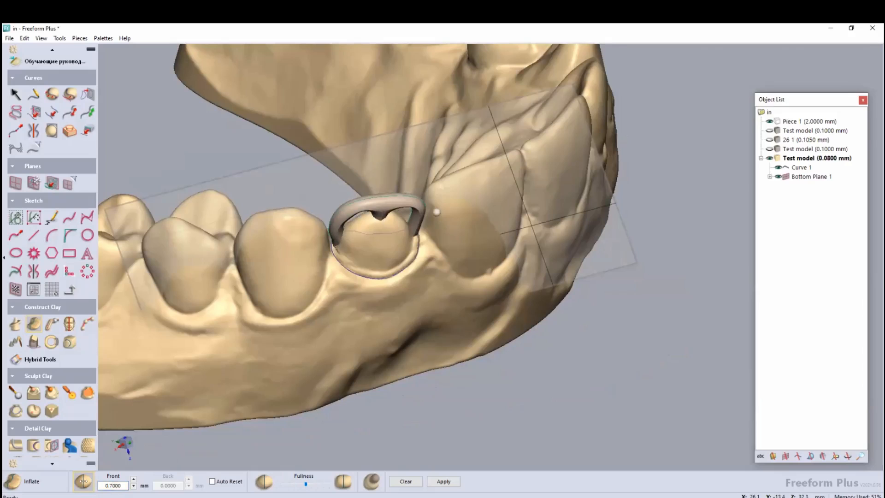
middle_click_drag(436, 212, 436, 213)
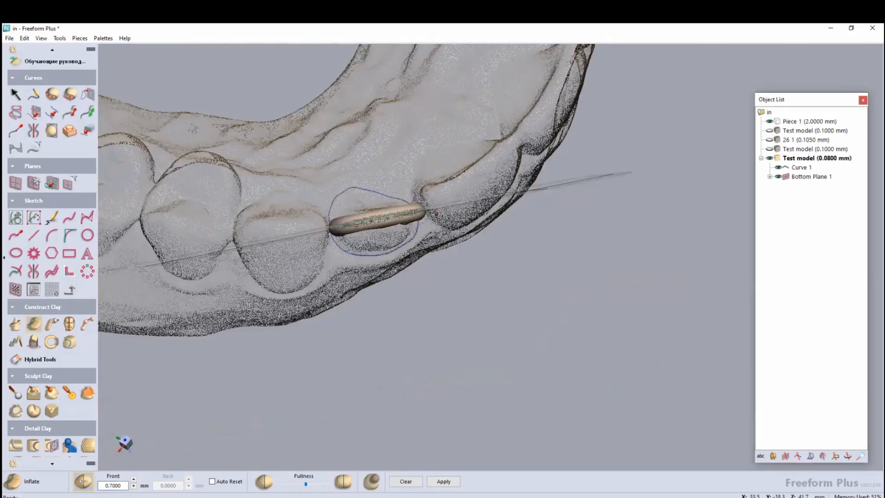
left_click(440, 481)
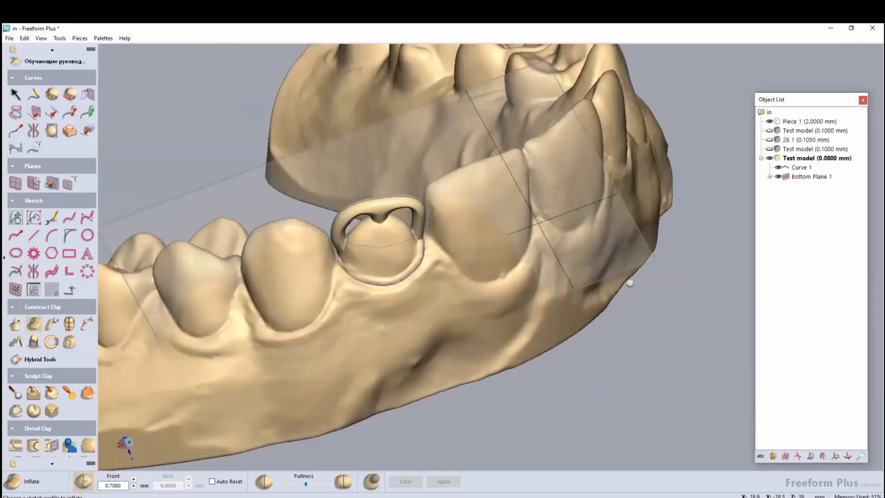
Hide the sketch plane and the margin curve
left_click(776, 176)
left_click(777, 176)
left_click(778, 168)
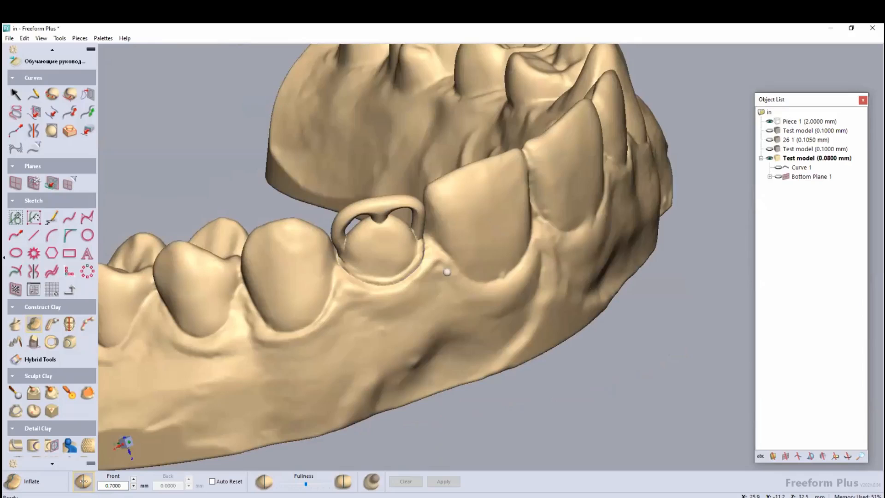
Build up clay where the frame meets the prepared tooth using Hot Wax in raising mode, with 1.68 mm tool size and maximum level
middle_click_drag(447, 272, 444, 269)
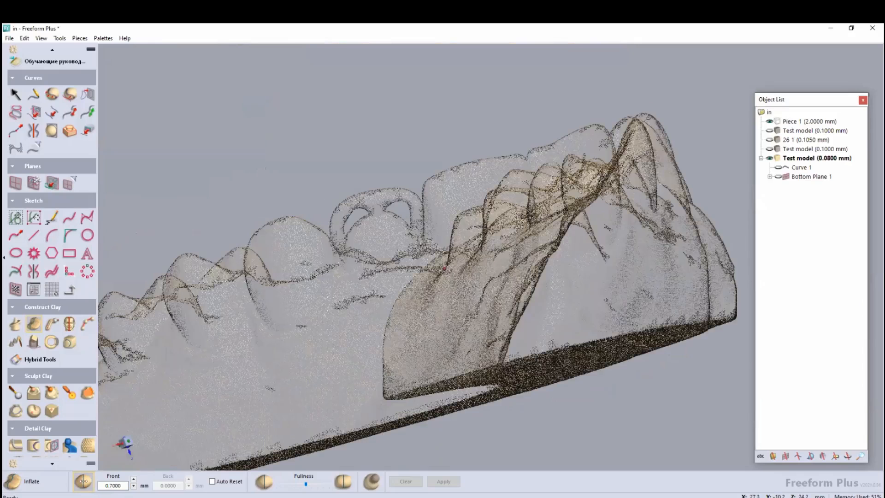
middle_click_drag(74, 333, 71, 342)
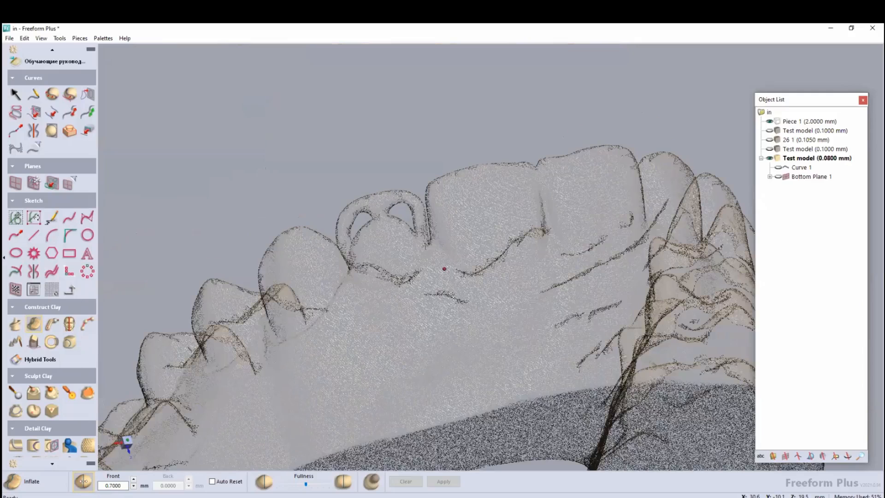
middle_click_drag(444, 269, 446, 263)
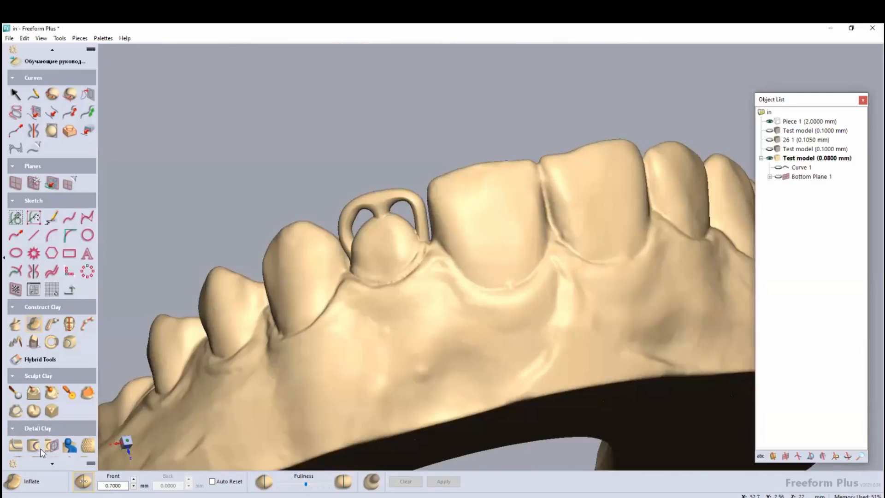
left_click(53, 463)
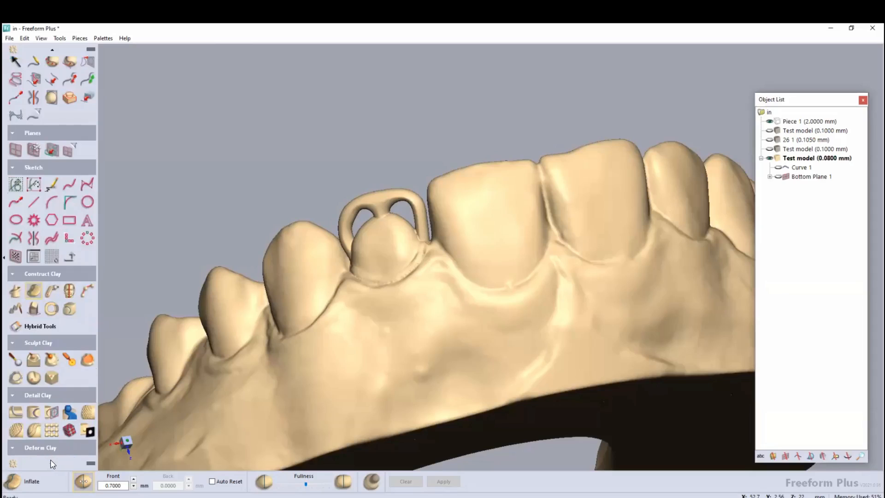
left_click(69, 360)
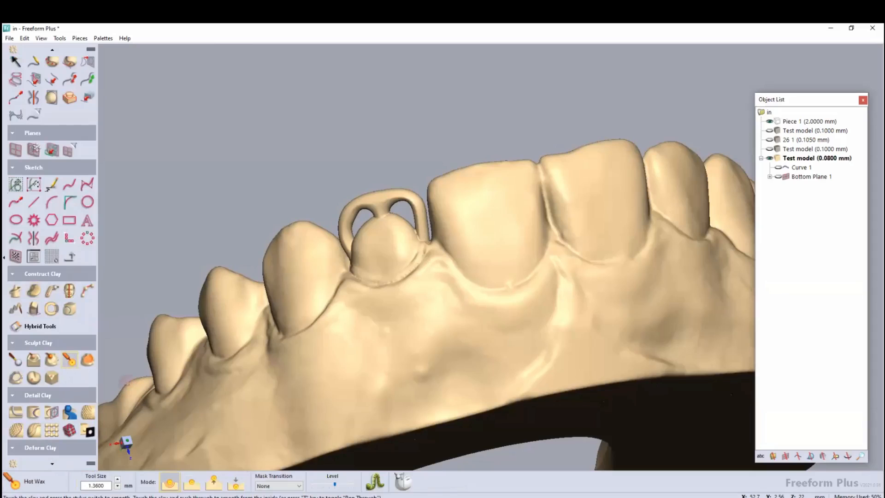
left_click(118, 479)
left_click(214, 482)
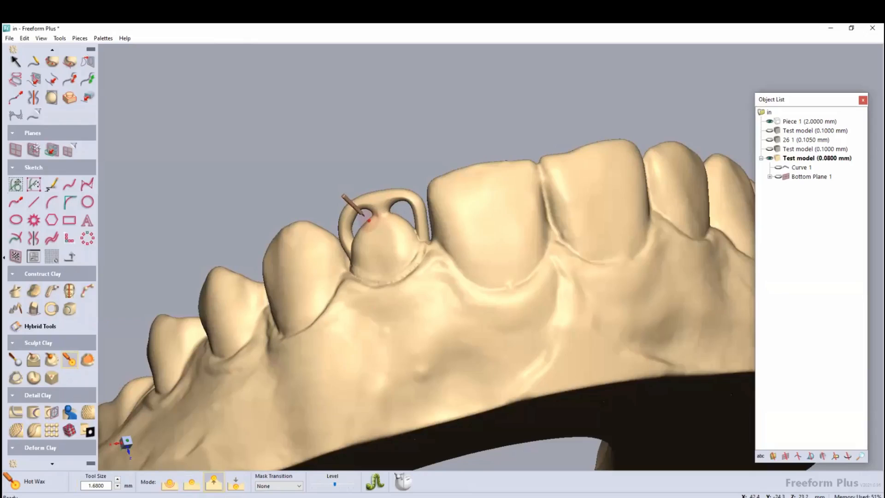
left_click_drag(334, 484, 353, 484)
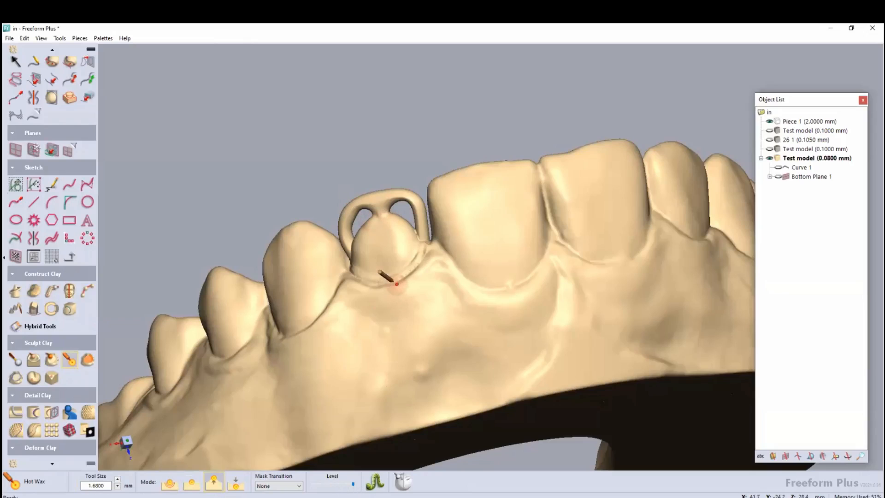
middle_click_drag(396, 284, 396, 284)
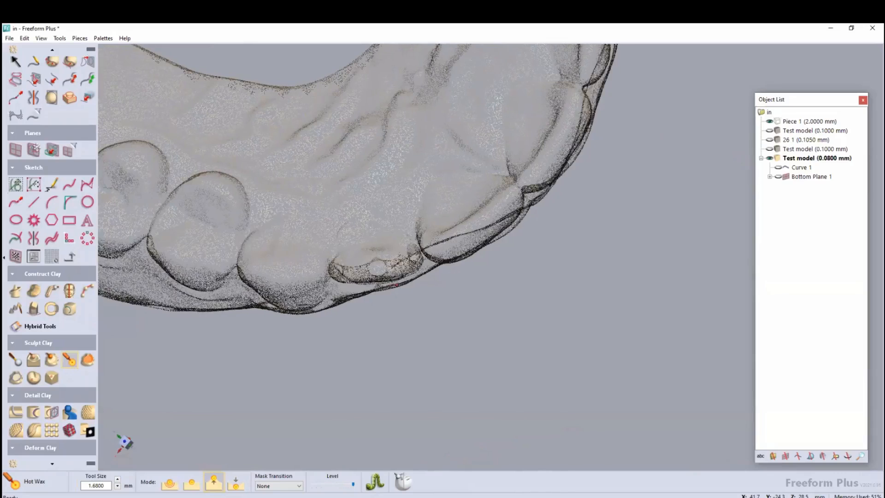
middle_click_drag(320, 225, 322, 228)
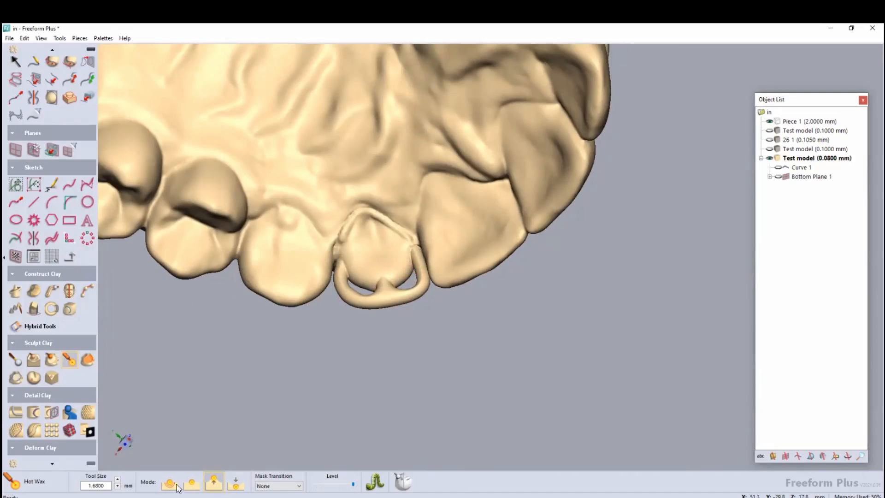
Enlarge the Hot Wax tool to 2.24 mm and thicken the joint between the frame's central prong and the prepared tooth
left_click(118, 479)
left_click(118, 478)
left_click(118, 478)
left_click(118, 479)
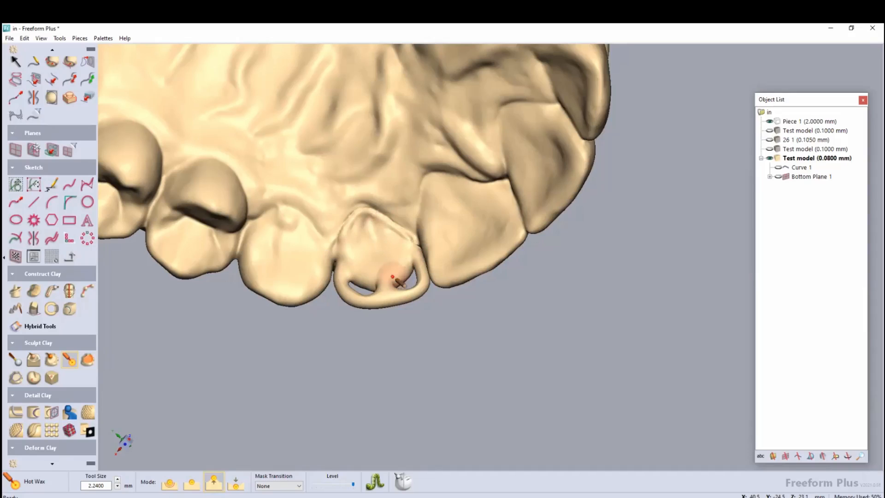
mouse_move(392, 276)
middle_mouse_down()
mouse_move(391, 285)
mouse_move(390, 272)
middle_mouse_up()
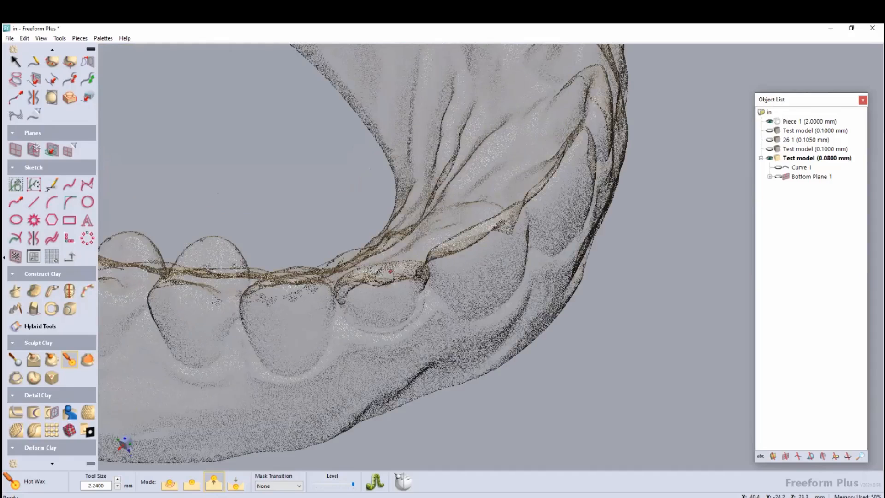
middle_click_drag(390, 270, 390, 272)
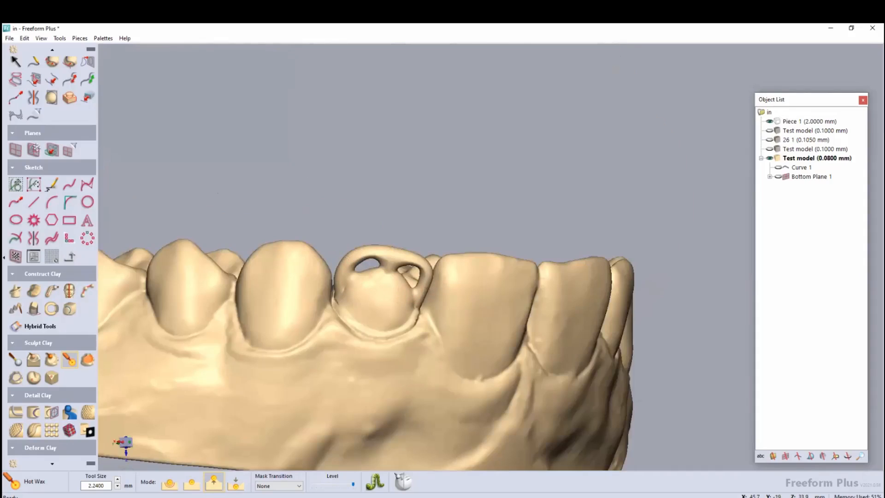
Switch Hot Wax to smoothing mode with a 1.68 mm tool size and smooth the built-up clay on the prepared tooth
left_click(169, 485)
left_click(118, 486)
left_click(118, 485)
left_click(118, 488)
left_click(118, 488)
left_click(118, 488)
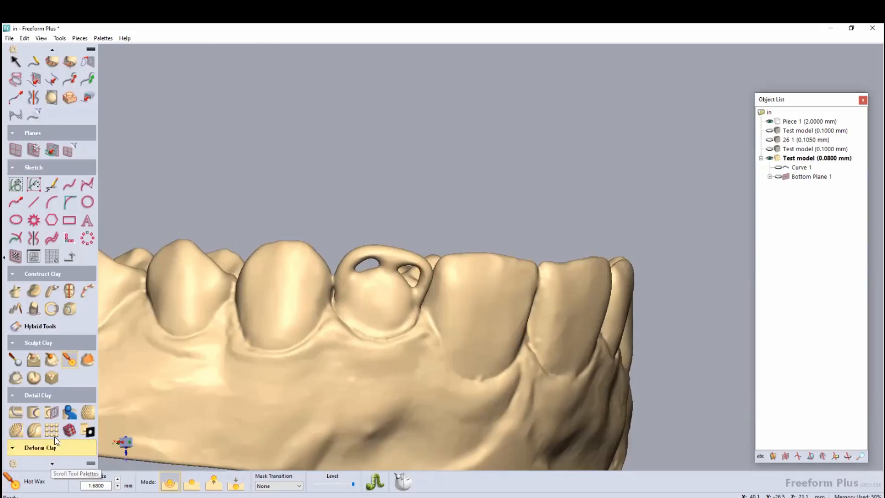
Tug the frame's side bar outward toward the neighbouring central incisor, using a 2.82 mm Tug diameter
left_click(51, 463)
left_click(16, 414)
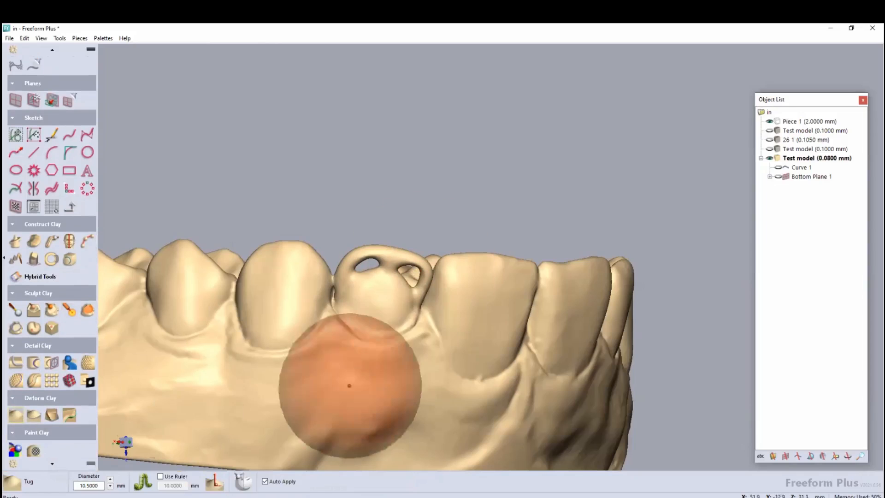
middle_click_drag(405, 389, 401, 387)
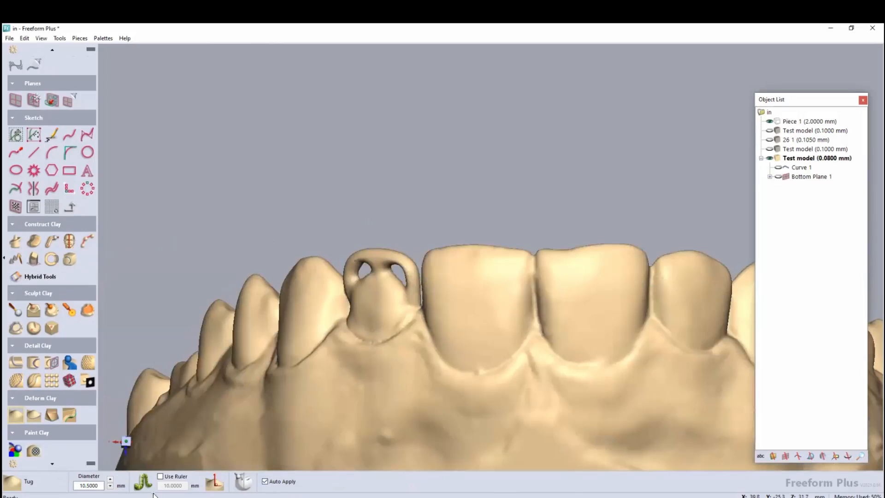
left_click(110, 486)
left_click(110, 486)
left_click_drag(408, 266, 413, 264)
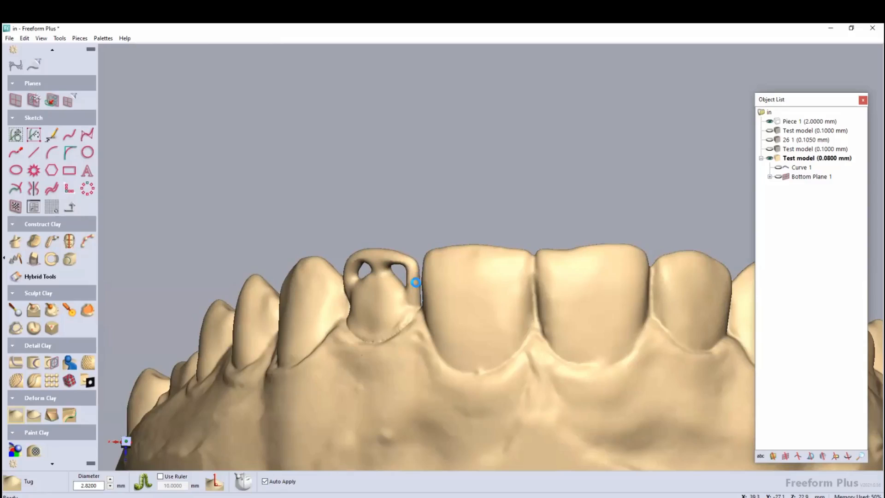
left_click_drag(409, 283, 411, 283)
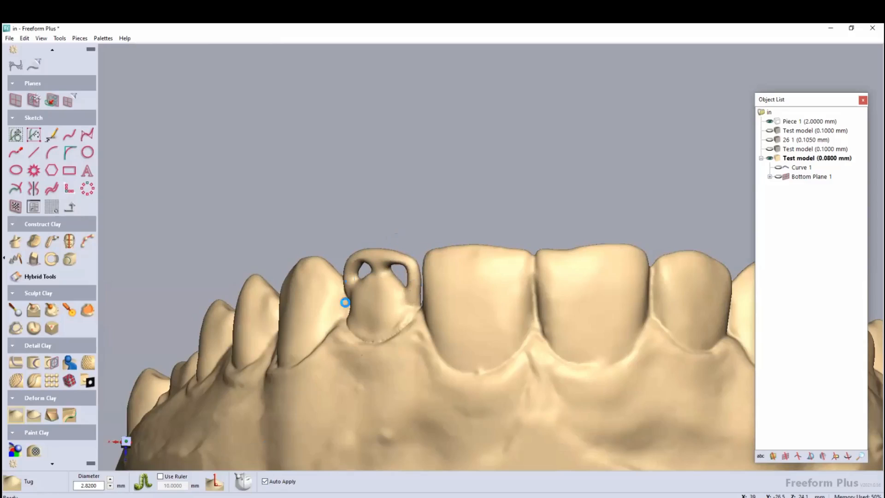
Enlarge the Tug diameter to 5.7 mm and adjust the frame's corner beside the canine, checking the shape from several angles
left_click(111, 479)
left_click(112, 480)
left_click(112, 480)
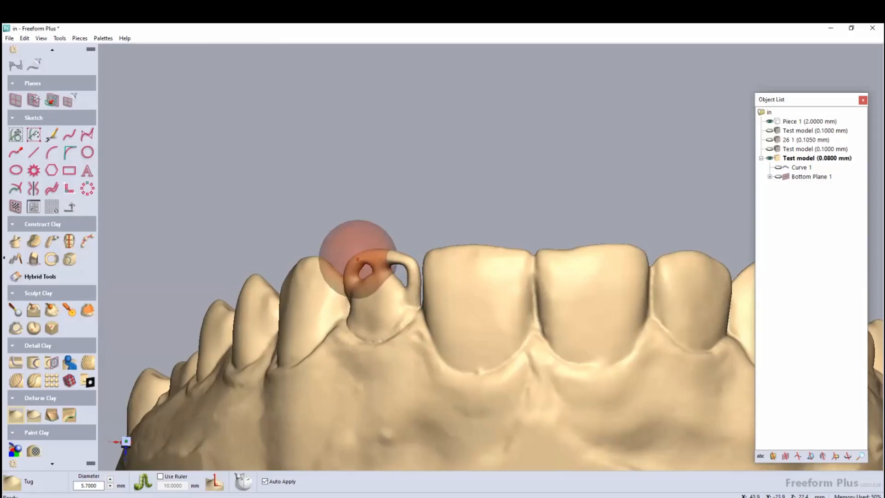
middle_click_drag(358, 259, 369, 255)
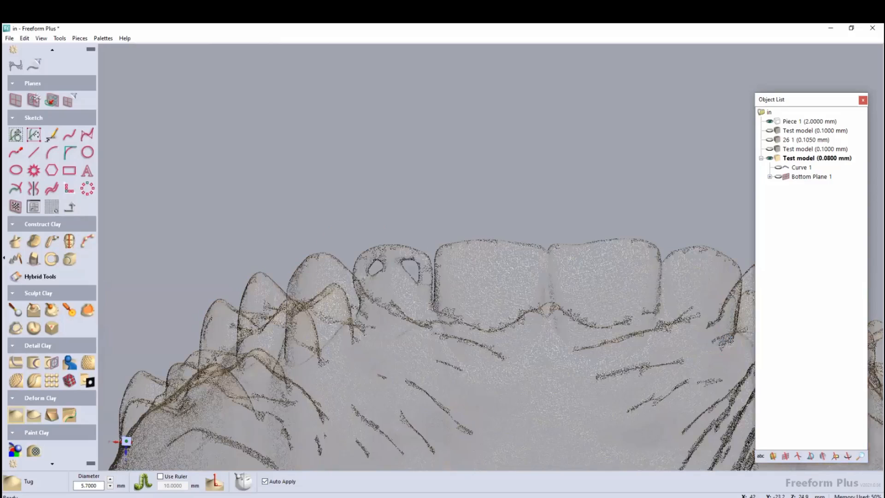
middle_click_drag(392, 267, 413, 248)
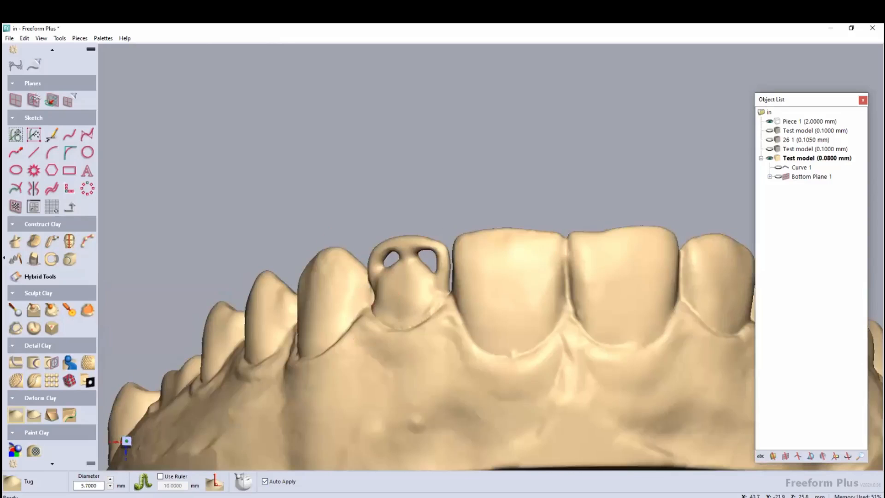
middle_click_drag(373, 306, 379, 350)
middle_click_drag(373, 306, 385, 258)
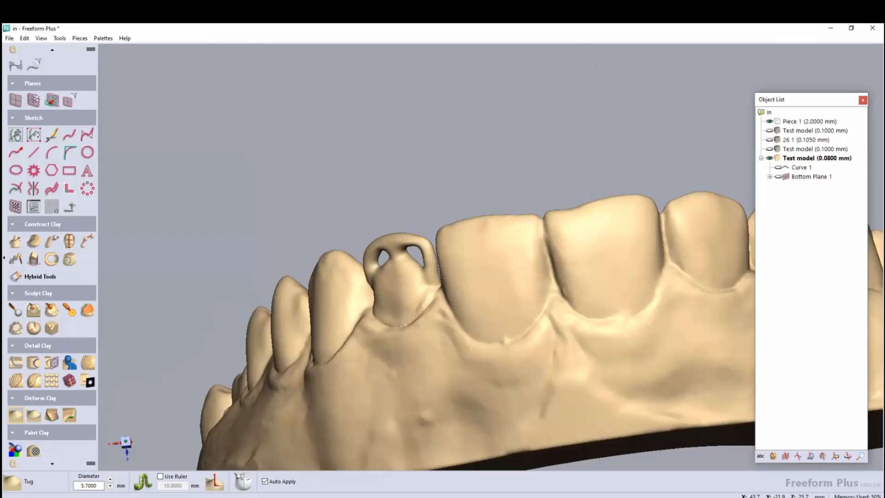
Boolean-remove the first Test model (0.1000 mm) from the Test model (0.0800 mm) to isolate the coping
left_click(816, 158)
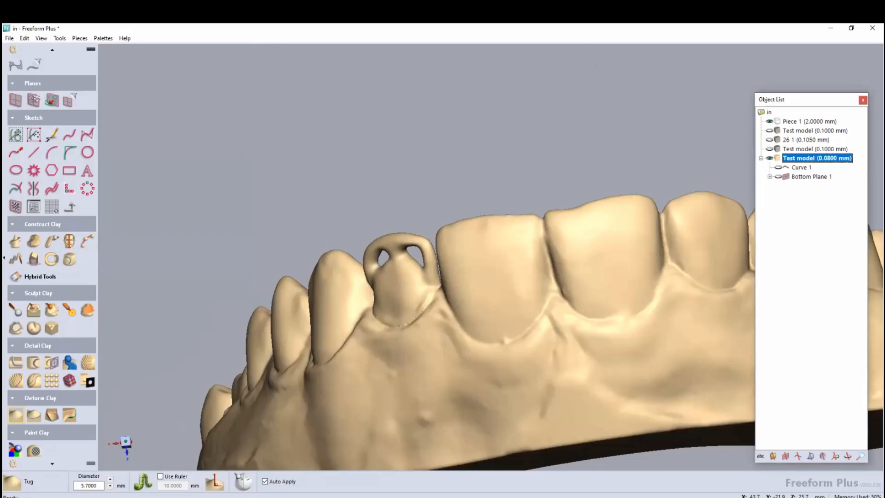
left_click(815, 131, "ctrl")
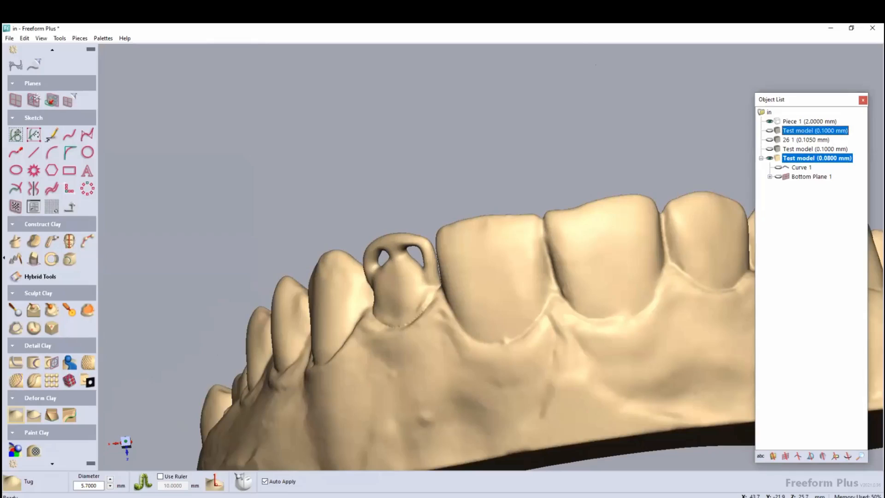
right_click(789, 131)
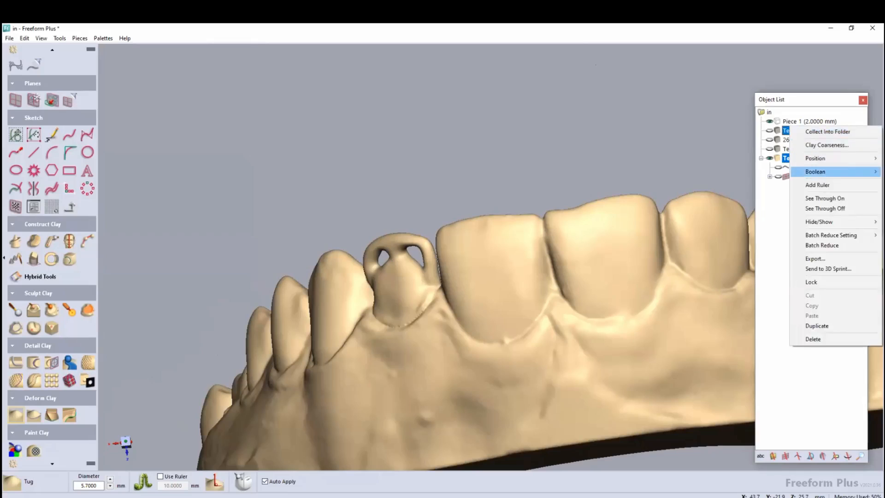
mouse_move(818, 171)
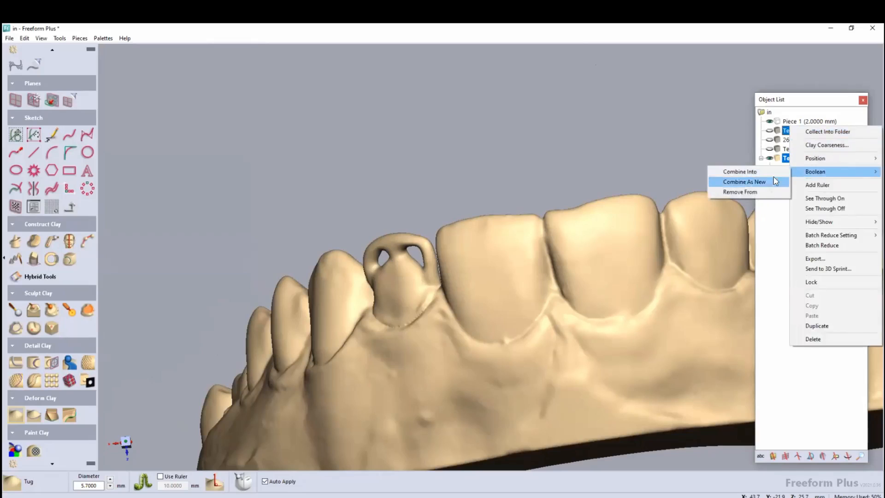
left_click(761, 192)
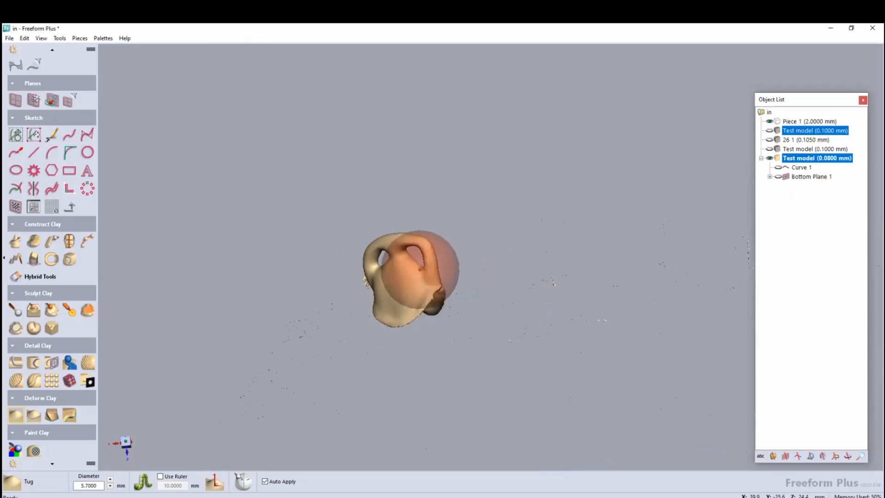
mouse_move(420, 269)
middle_mouse_down()
mouse_move(461, 269)
mouse_move(420, 269)
middle_mouse_up()
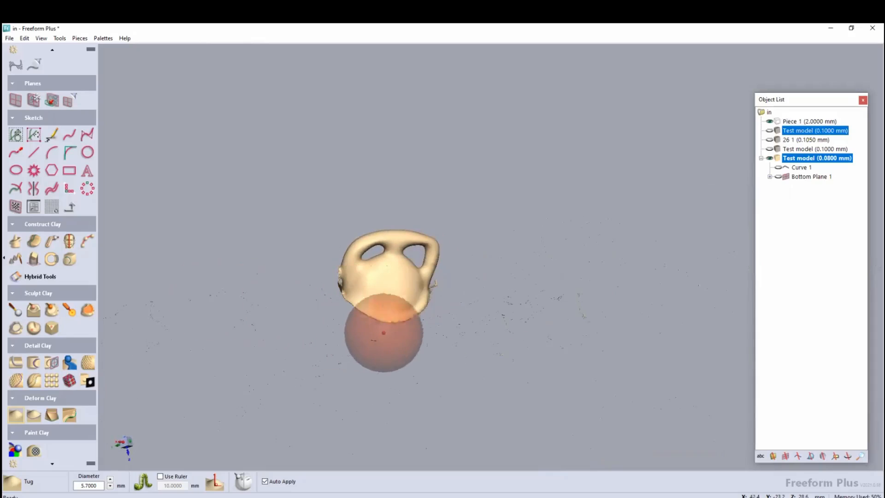
Mask all clay with Smooth Area, smooth it at a reduced smooth level to remove the loose fragments, and clear the mask
left_click(94, 315)
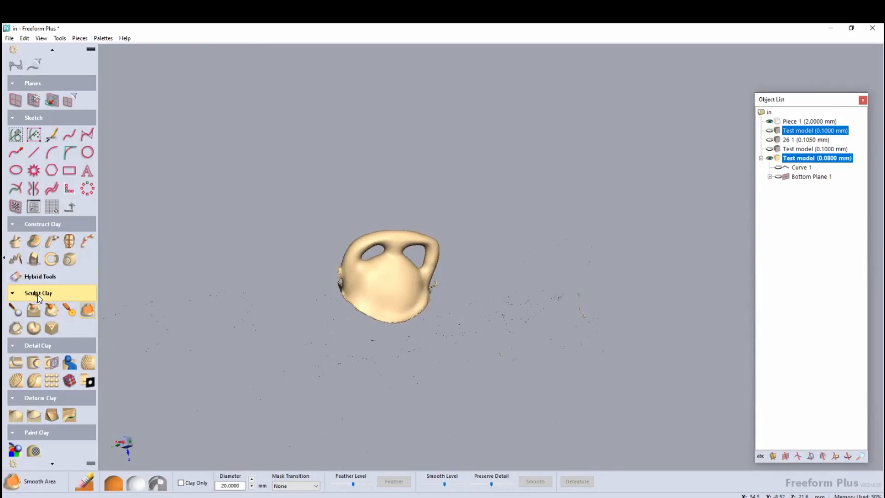
left_click(88, 311)
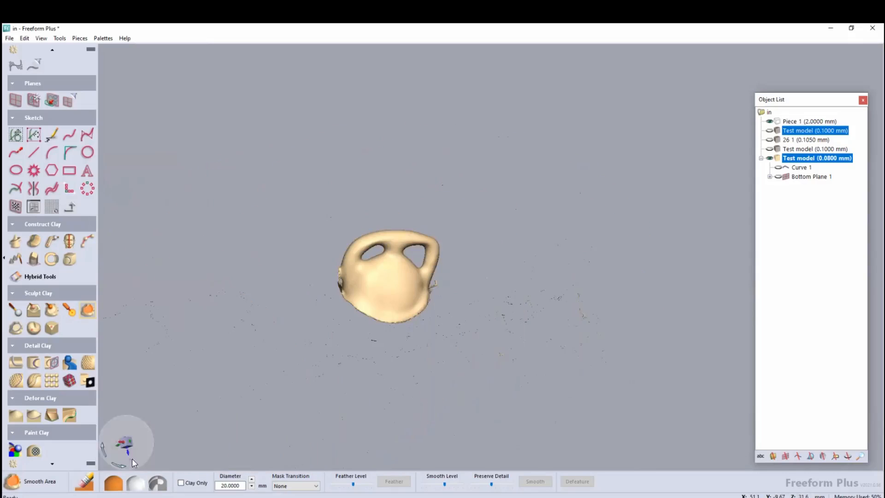
left_click(115, 484)
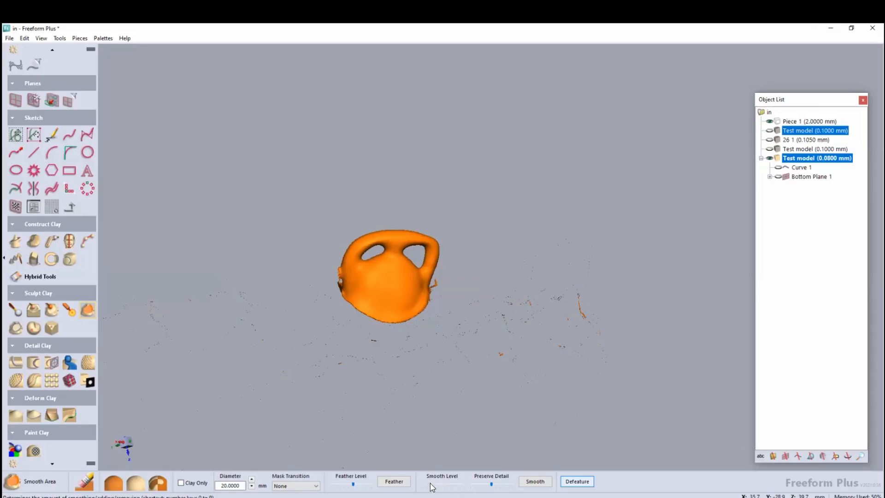
left_click(528, 483)
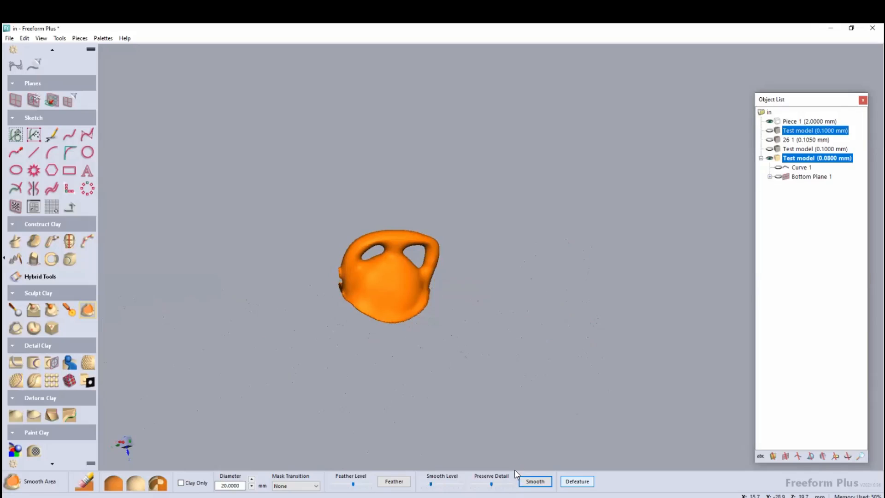
middle_click_drag(437, 312, 359, 297)
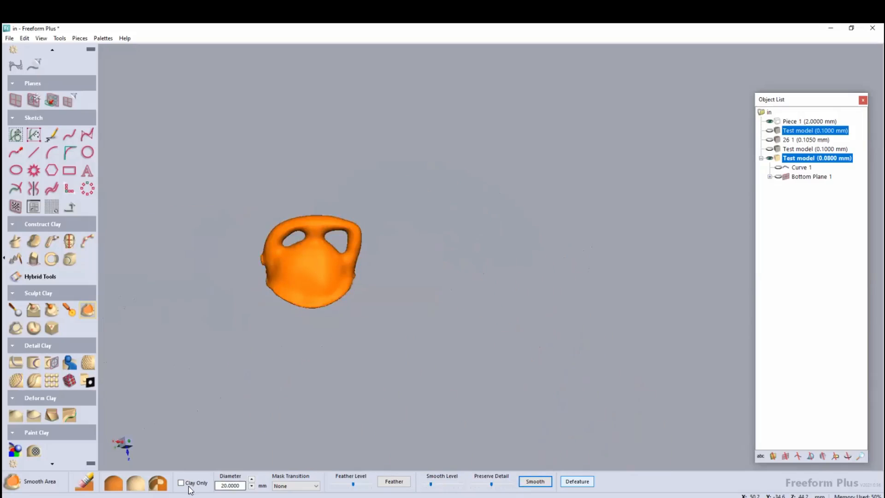
left_click(136, 483)
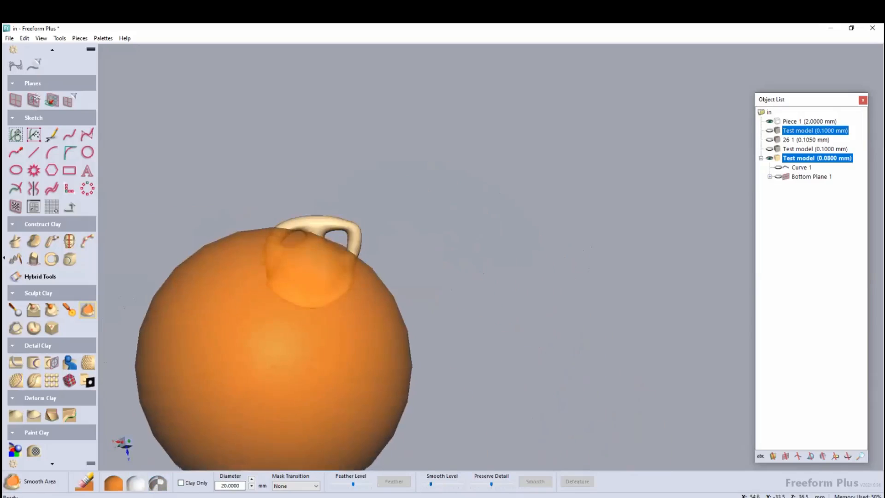
middle_click_drag(253, 440, 415, 446)
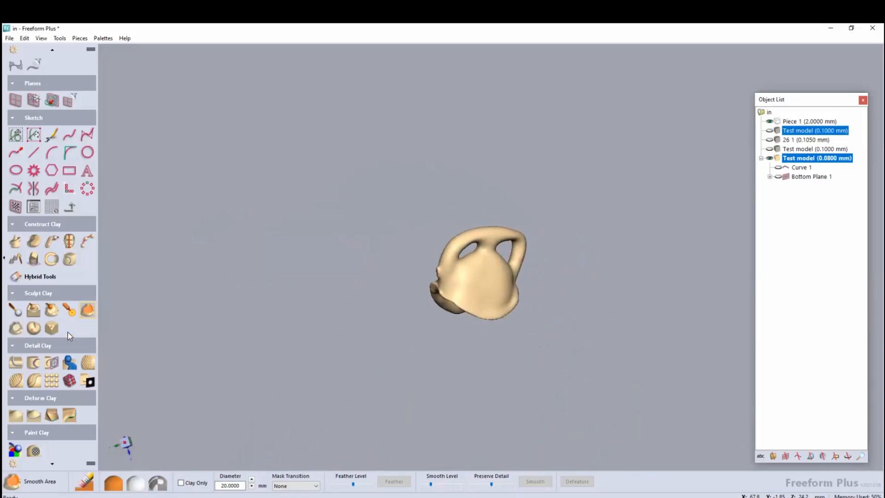
Smooth the leftover bumps on the coping's sides using Hot Wax with a medium level and a 0.88 mm tool size
left_click(69, 312)
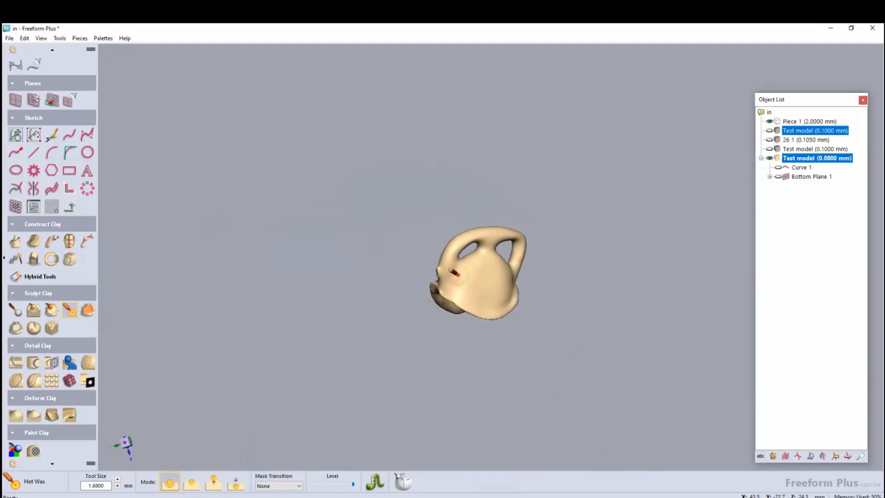
scroll(450, 271, "up", 3)
scroll(449, 291, "up", 2)
middle_click_drag(446, 293, 541, 306)
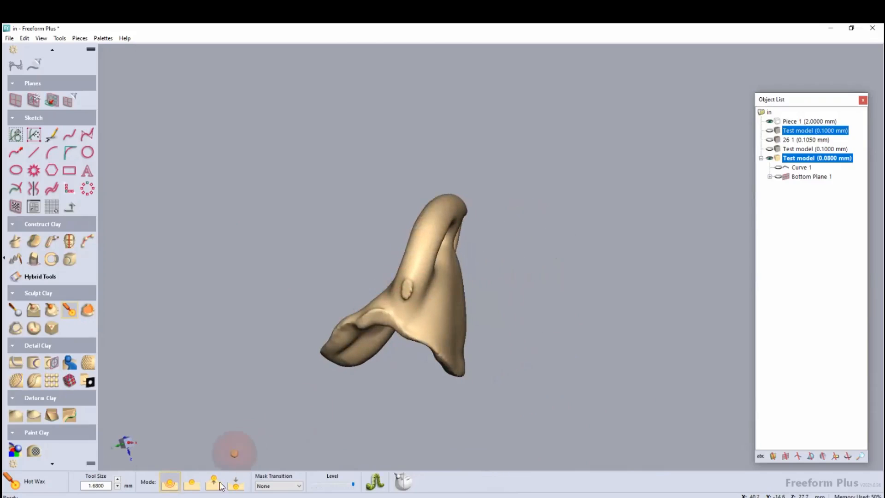
left_click(330, 486)
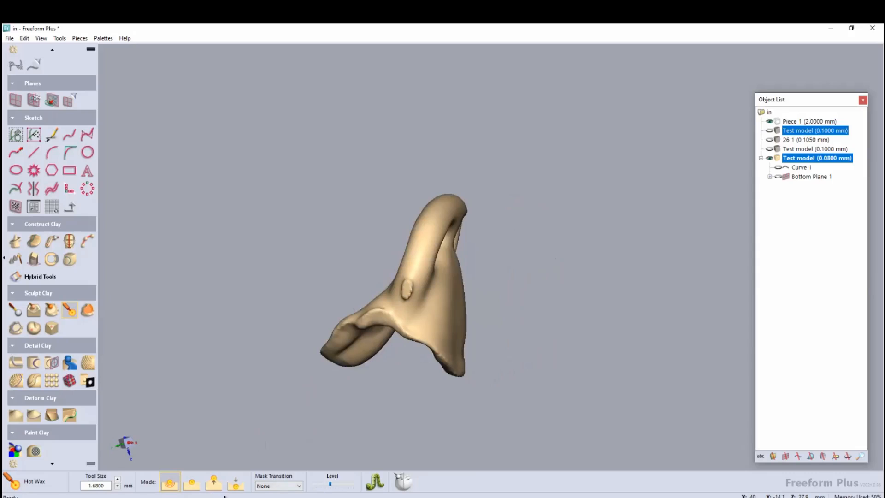
left_click(118, 487)
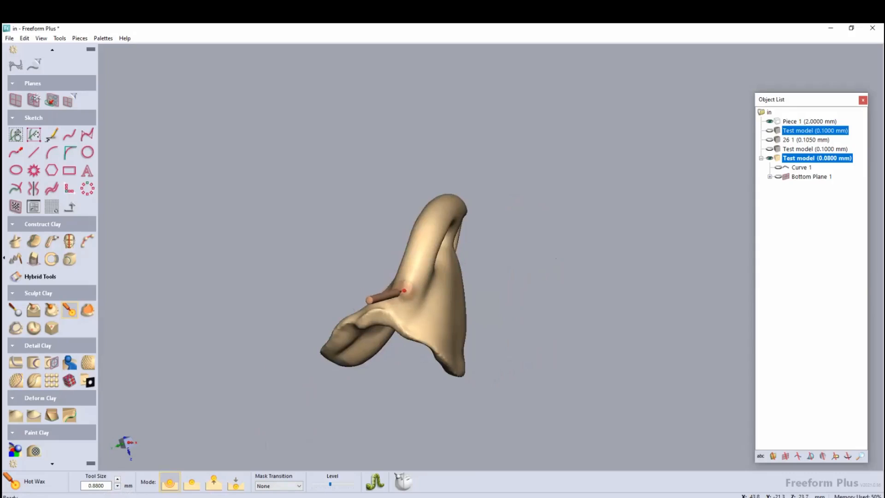
middle_click_drag(431, 239, 276, 239)
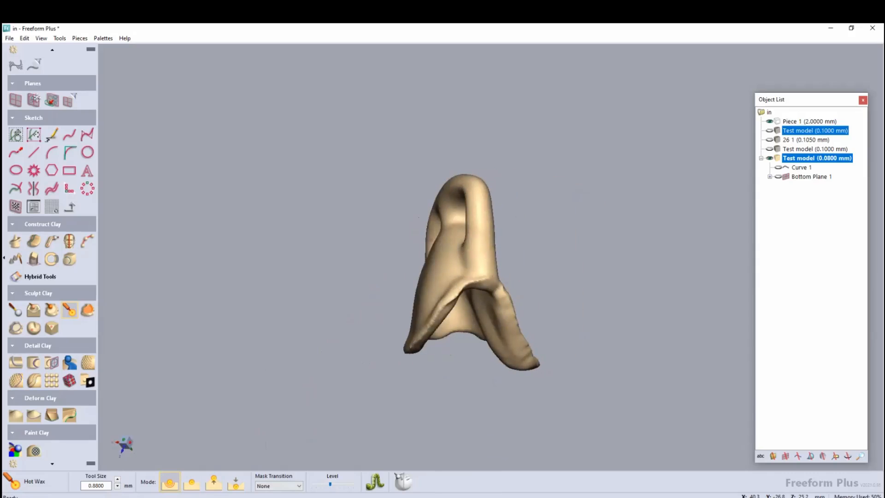
middle_click_drag(466, 263, 553, 272)
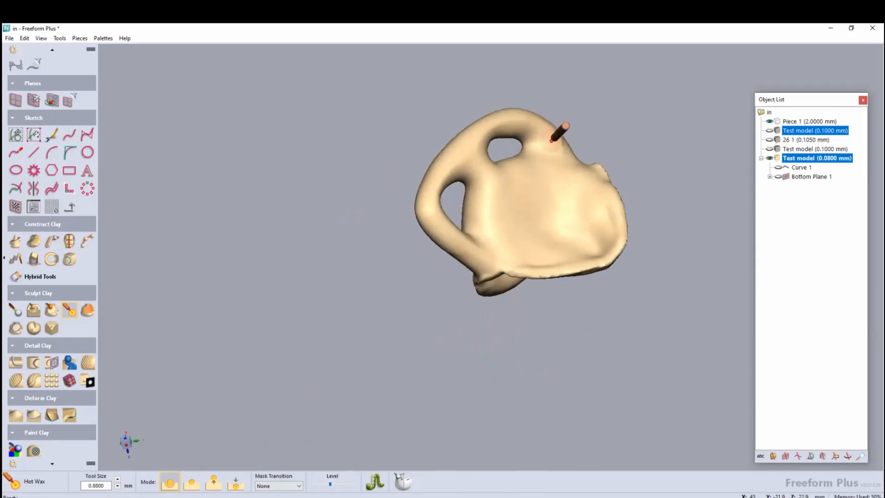
middle_click_drag(545, 202, 557, 210)
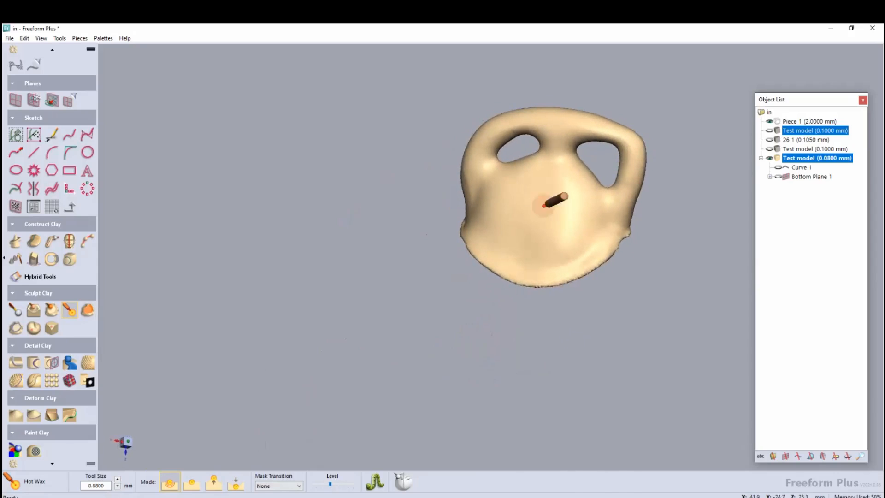
Show the first Test model (0.1000 mm) around the coping and tug the frame's end toward the central incisor with a 5.7 mm diameter
left_click(780, 207)
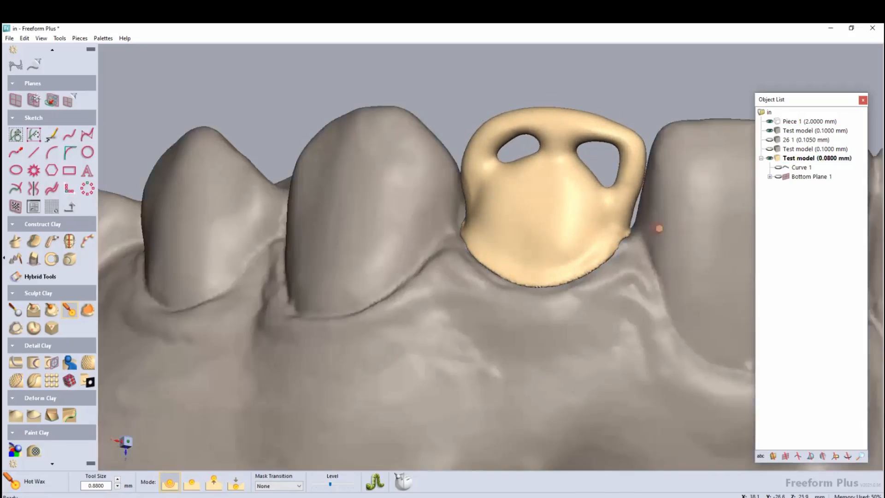
middle_click_drag(598, 225, 593, 212)
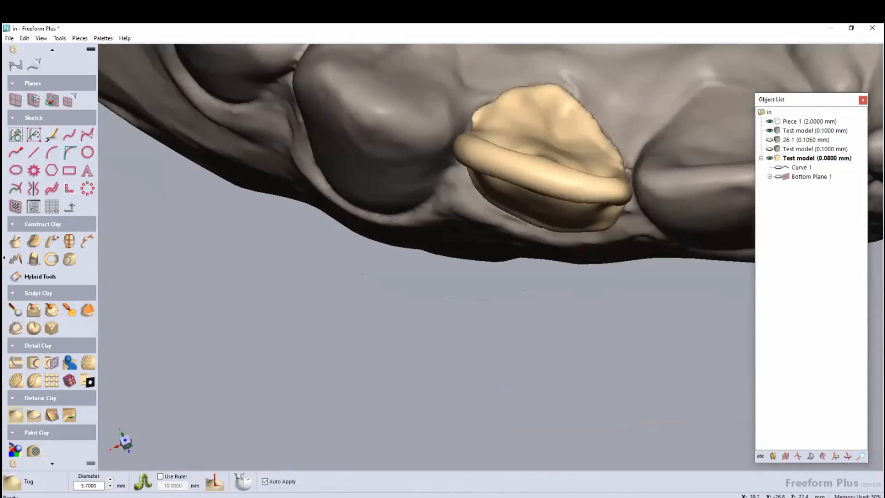
left_click_drag(598, 186, 607, 184)
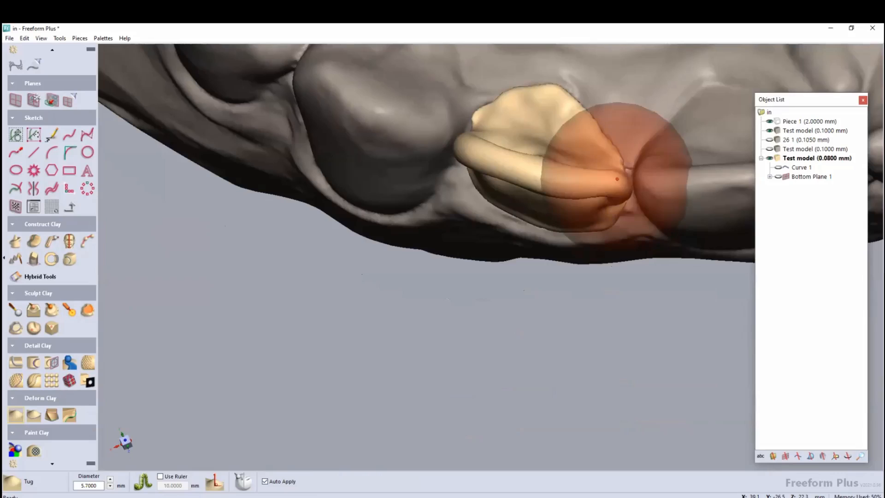
Set the Tug diameter to 2.82 mm and straighten the frame's incisal bar
left_click(111, 486)
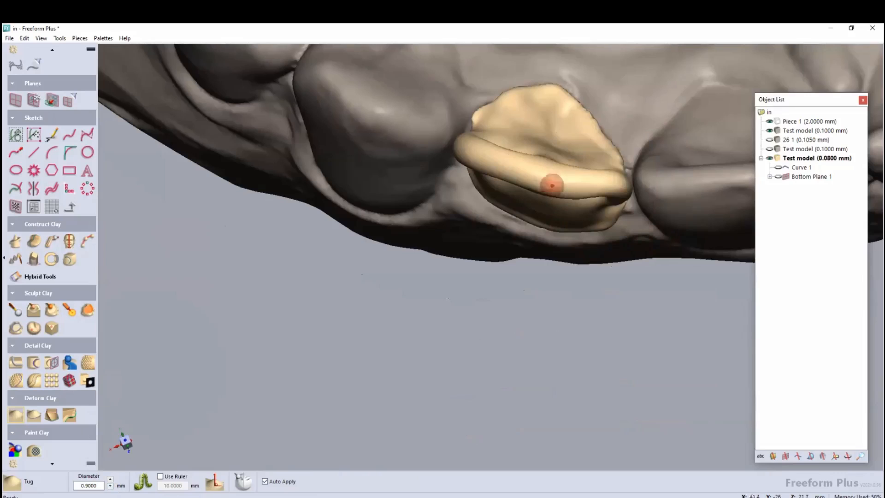
left_click(110, 479)
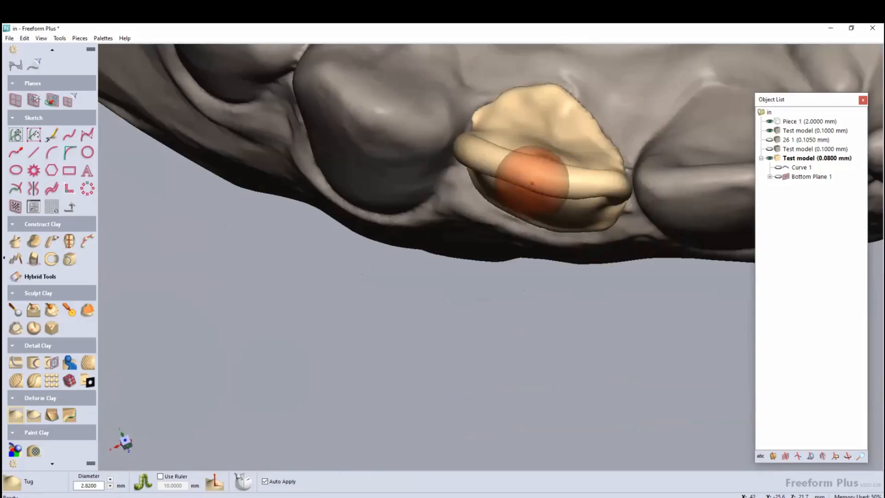
left_click_drag(545, 178, 548, 175)
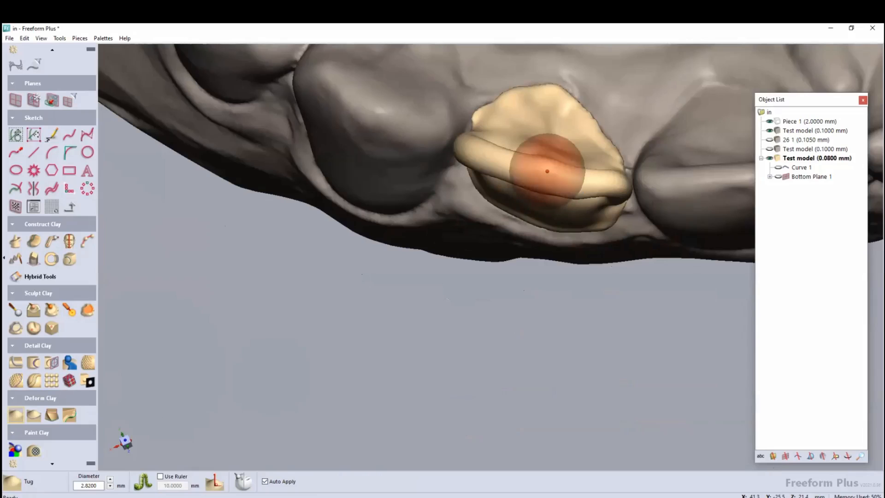
left_click_drag(575, 190, 576, 185)
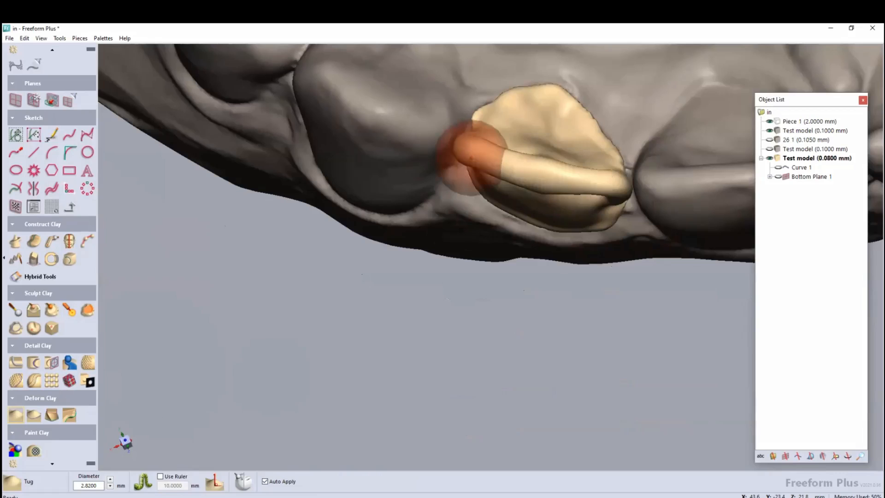
Hide the first Test model (0.1000 mm) and inspect the finished coping on its own from several sides
middle_click_drag(574, 197, 420, 210)
left_click(769, 131)
middle_click_drag(401, 264, 401, 263)
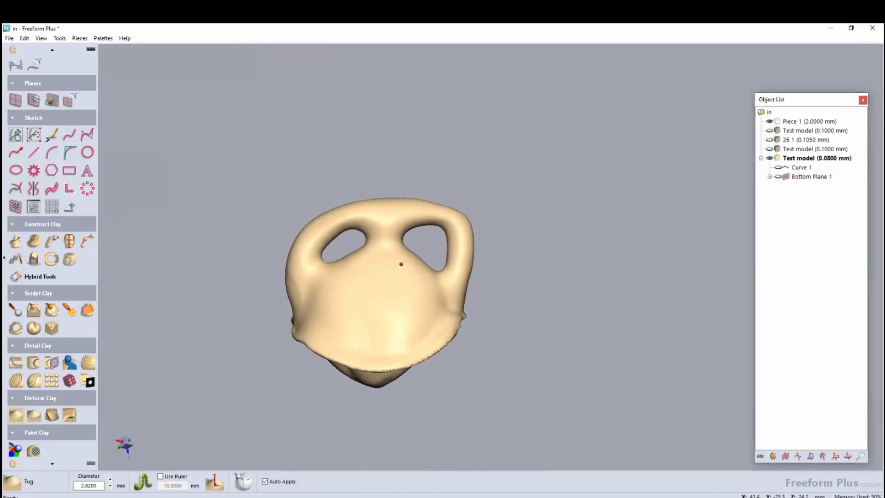
scroll(401, 263, "down", 3)
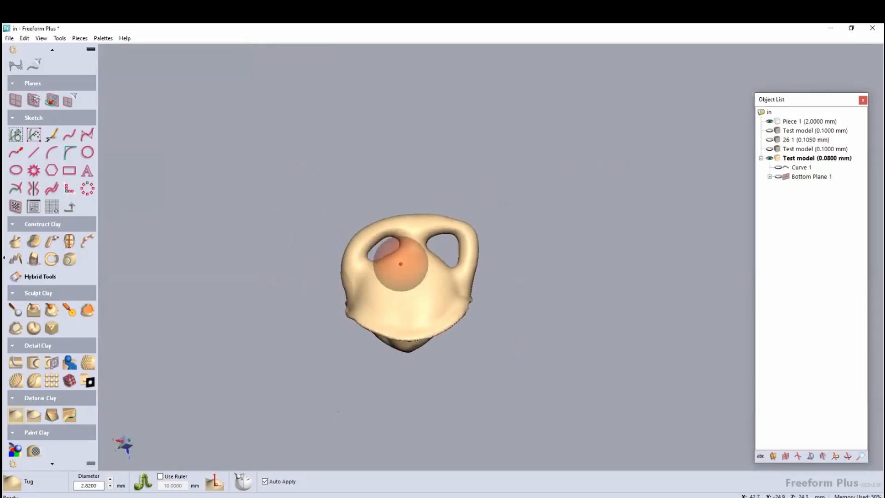
scroll(400, 263, "down", 2)
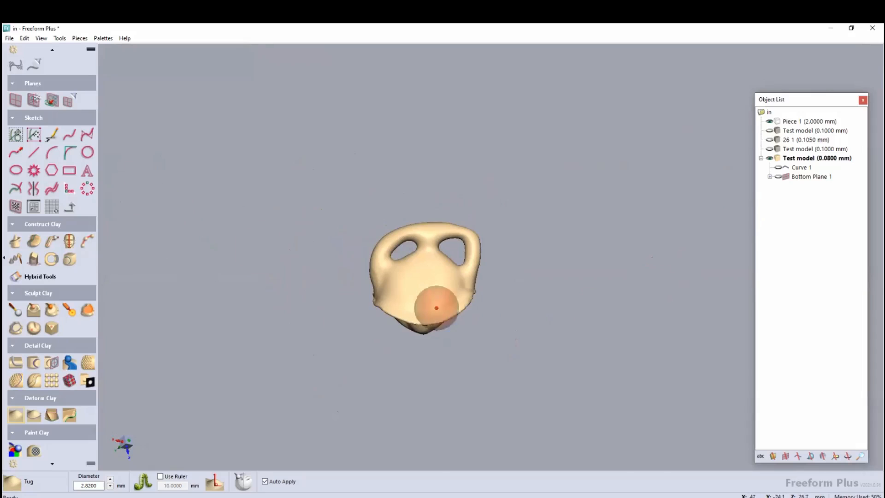
middle_click_drag(442, 298, 438, 298)
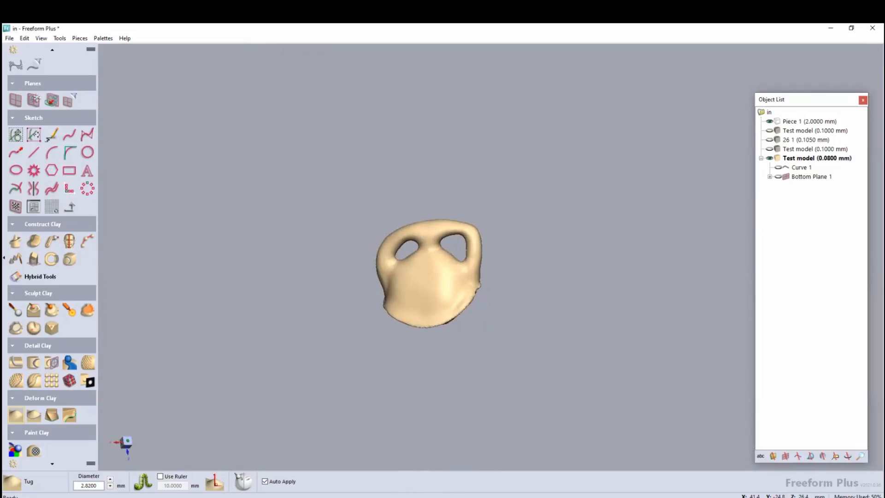
scroll(428, 289, "up", 3)
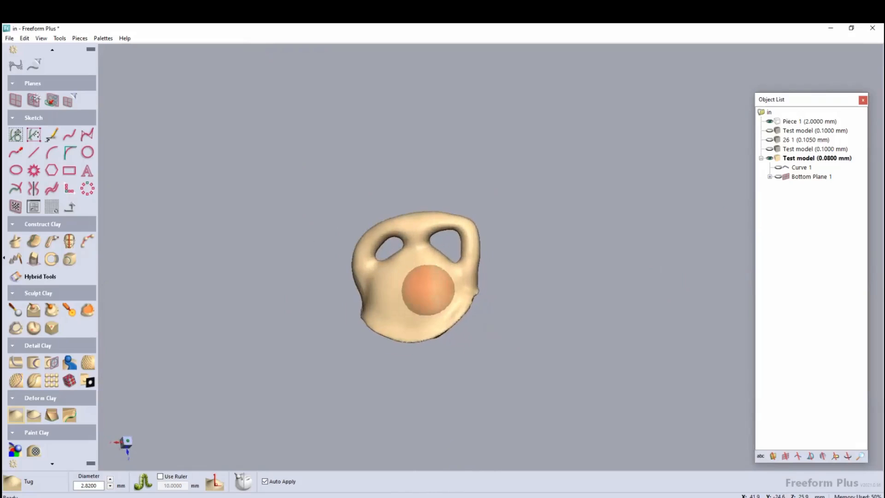
Export the active piece as a Binary STL file named in to the 1. Introductory course folder on the desktop
left_click(9, 39)
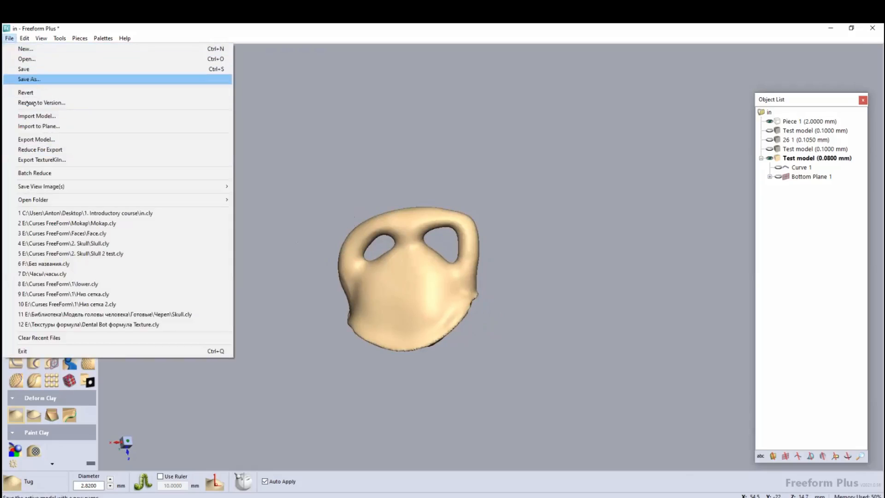
left_click(35, 139)
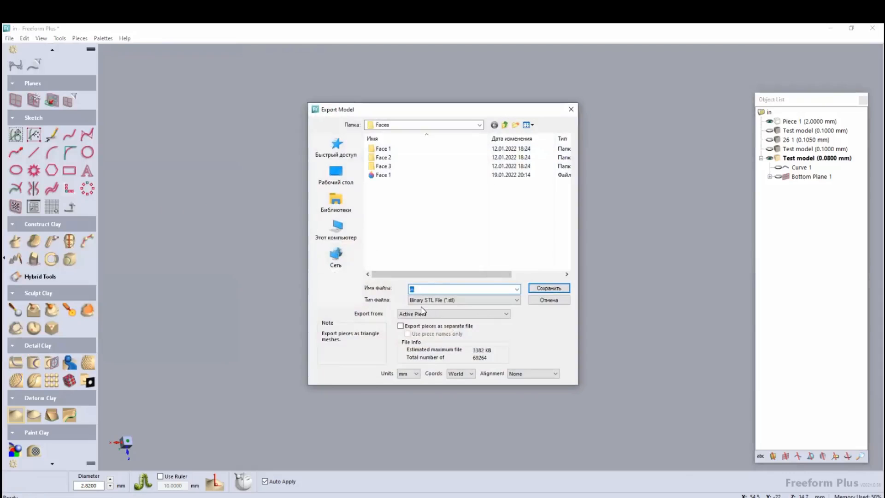
left_click(466, 301)
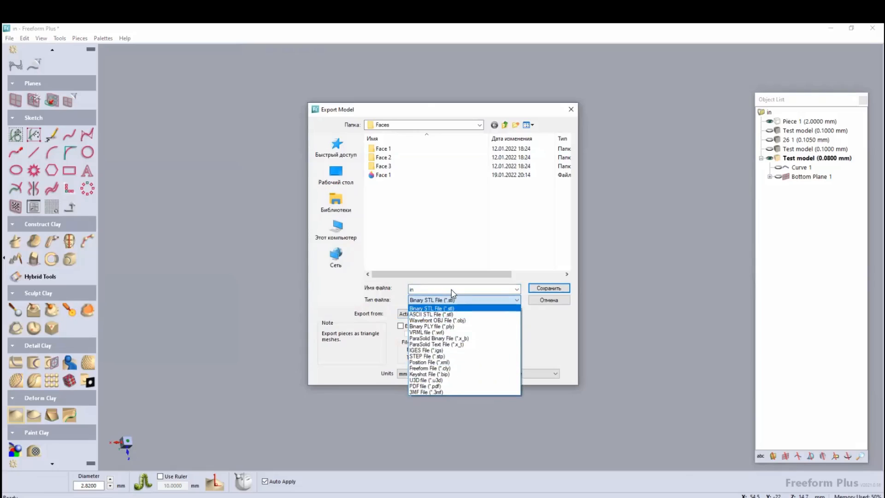
left_click(474, 285)
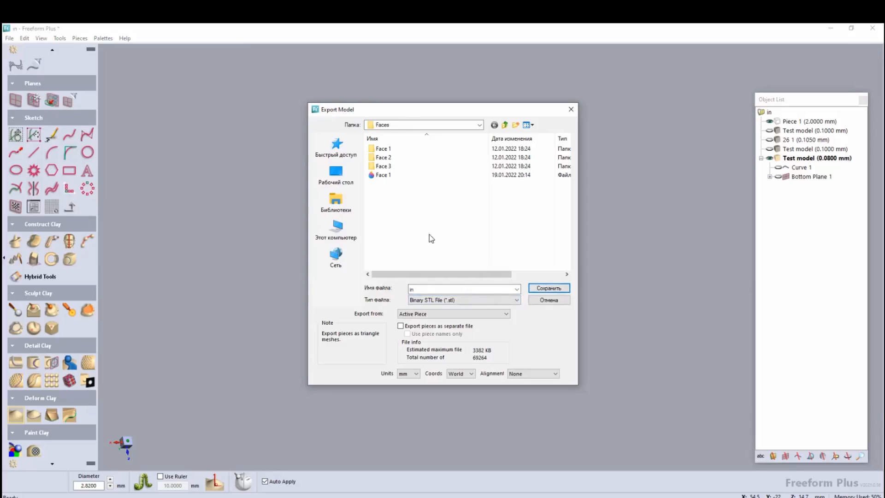
left_click(342, 181)
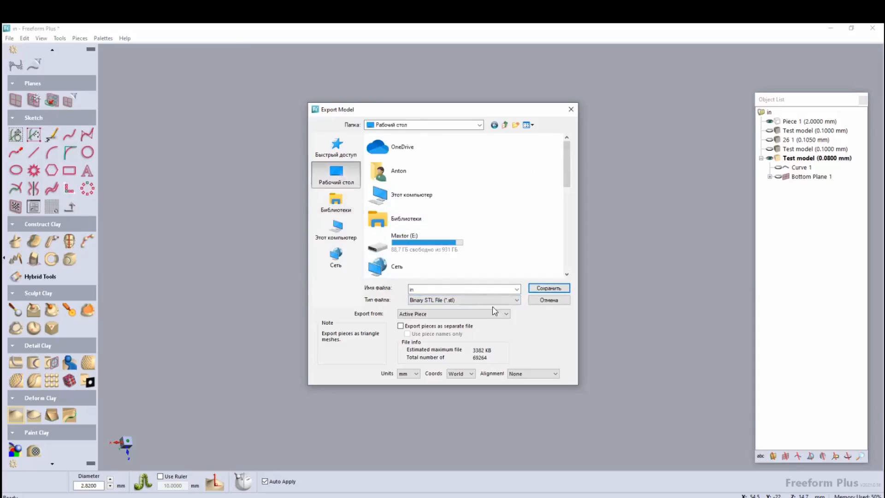
scroll(498, 313, "down", 3)
left_click(538, 289)
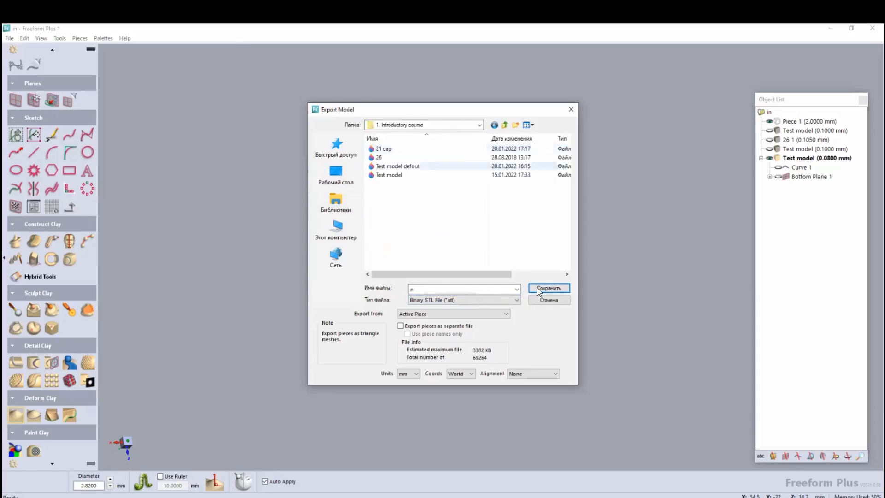
left_click(538, 288)
Switch to File Explorer and check the size of the exported in STL file in its properties
left_click(75, 496)
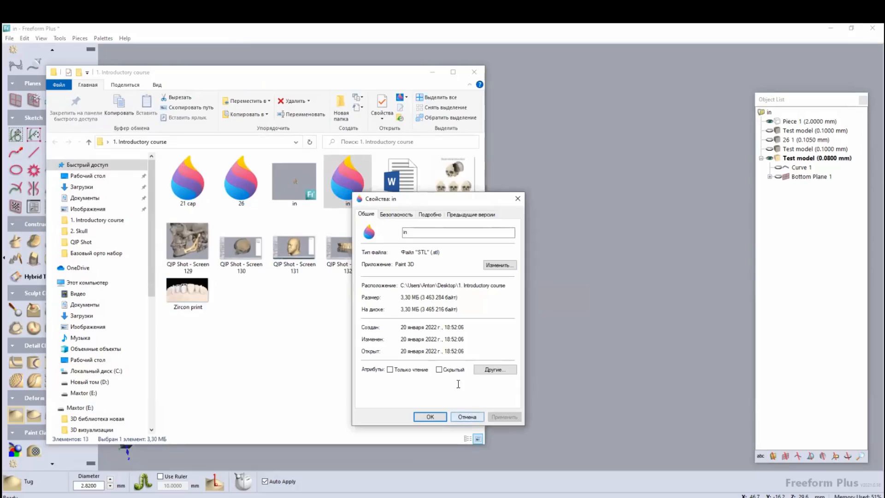
left_click(467, 417)
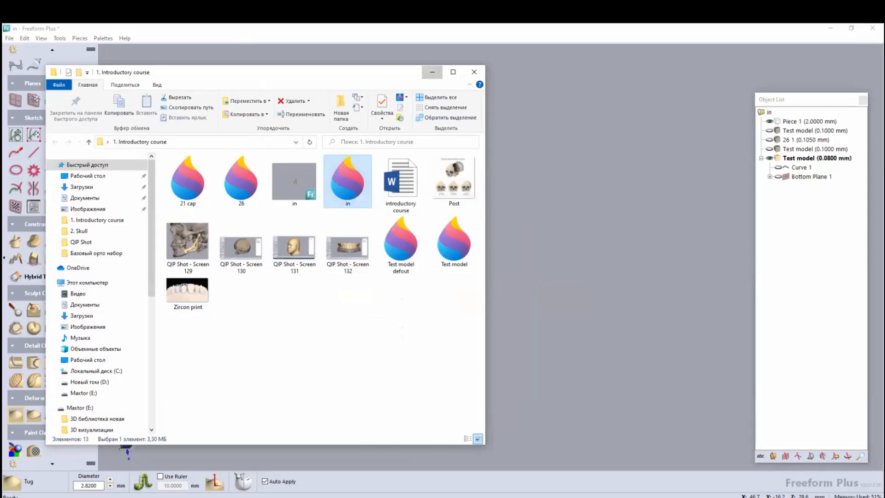
left_click(432, 72)
Reduce the active coping for export to 10 percent of its triangles
middle_click_drag(419, 138, 284, 237)
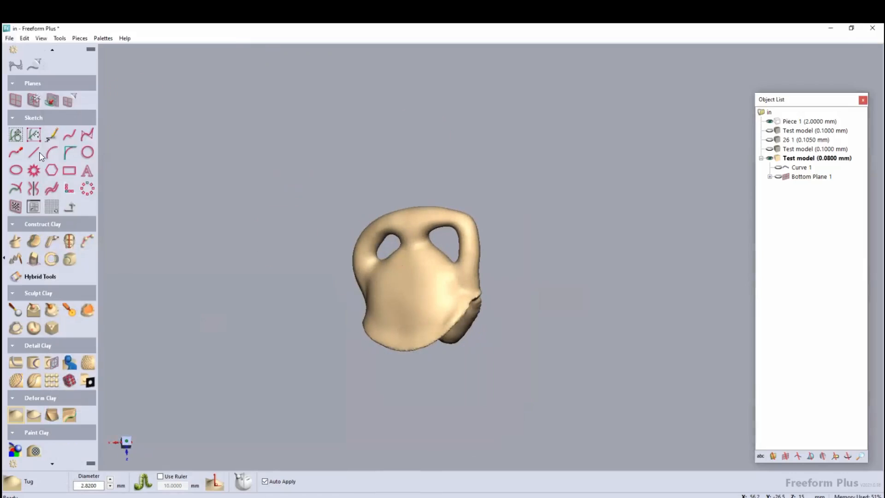
left_click(9, 38)
left_click(40, 150)
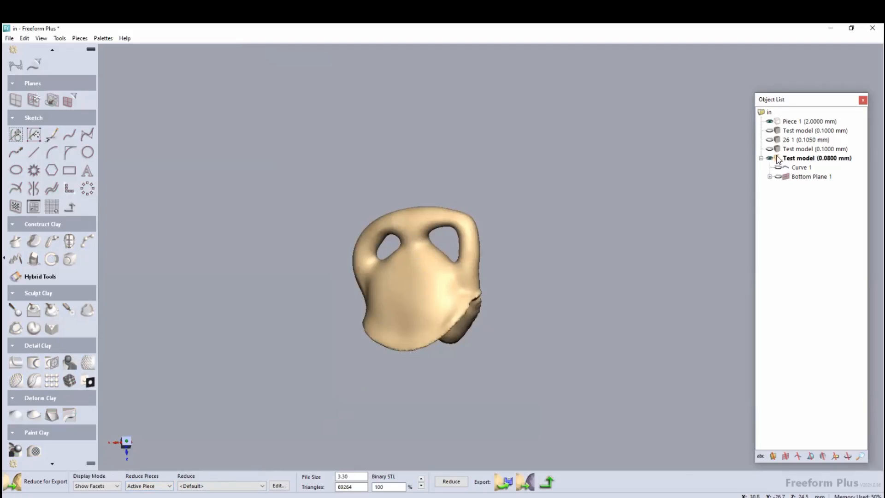
middle_click_drag(449, 288, 412, 287)
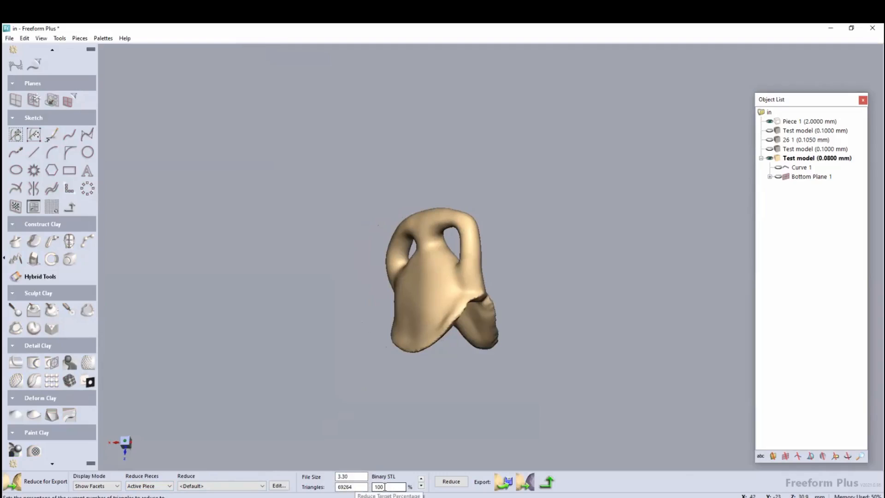
left_click_drag(381, 487, 386, 490)
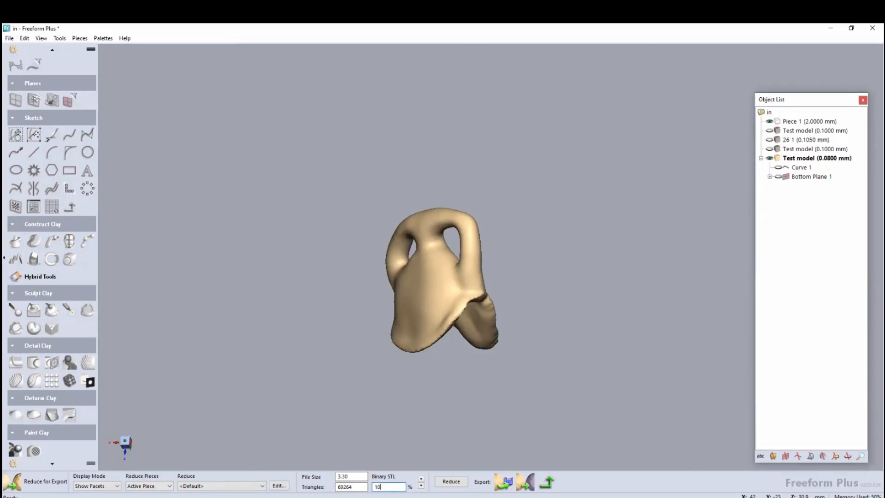
key("Return")
left_click(446, 482)
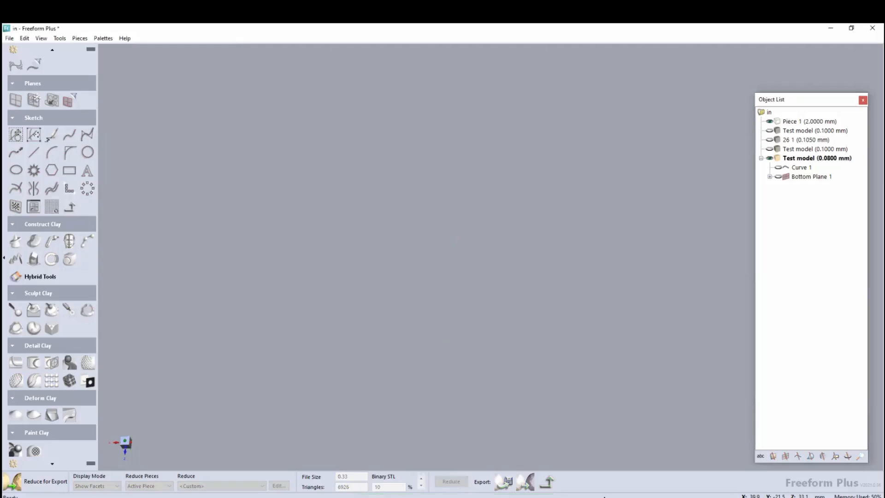
Show the first Test model (0.1000 mm) and examine the reduced coping's fit between the neighbouring teeth
middle_click_drag(511, 366, 765, 135)
scroll(568, 367, "down", 5)
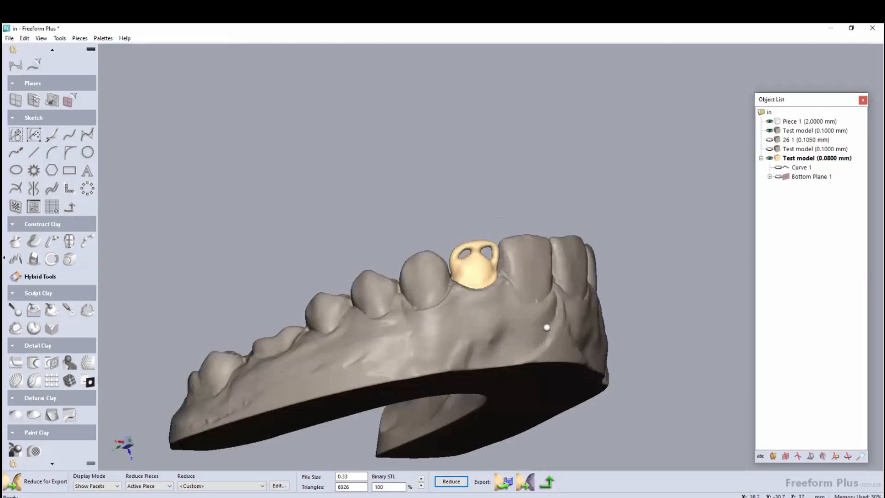
middle_click_drag(546, 327, 544, 327)
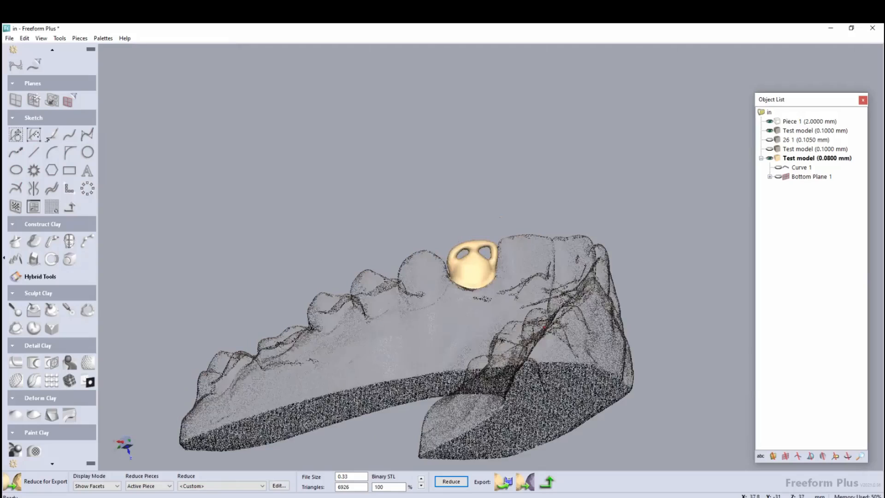
middle_click_drag(544, 327, 543, 326)
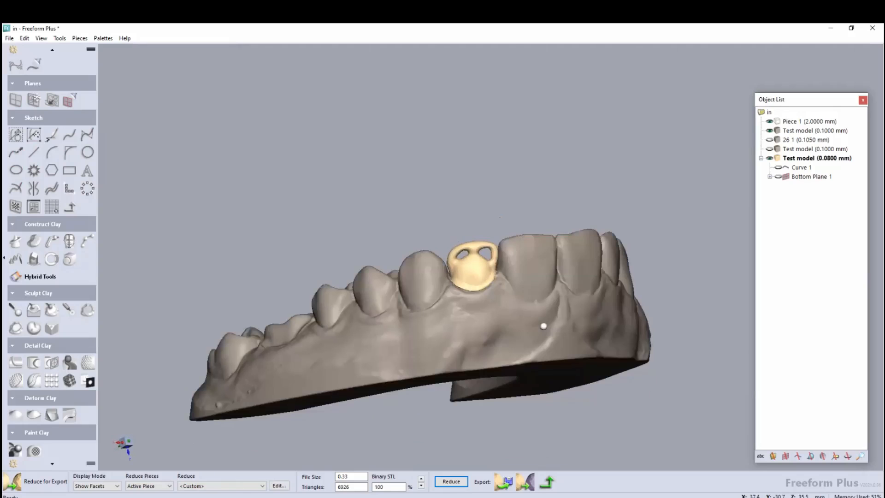
scroll(543, 326, "up", 5)
middle_click_drag(519, 319, 512, 320)
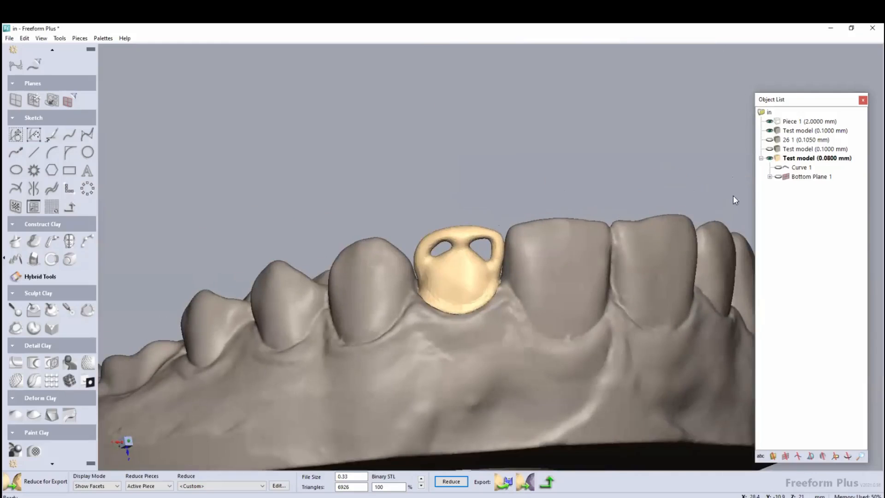
Hide the first Test model (0.1000 mm) again and make the coping, Test model (0.0800 mm), the active visible piece
left_click(769, 148)
left_click(769, 158)
left_click(782, 159)
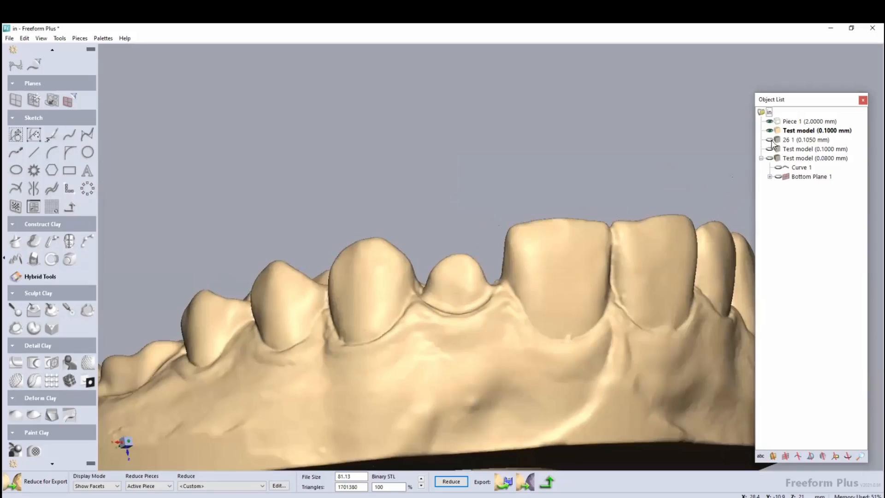
left_click(769, 131)
right_click(779, 156)
left_click(797, 158)
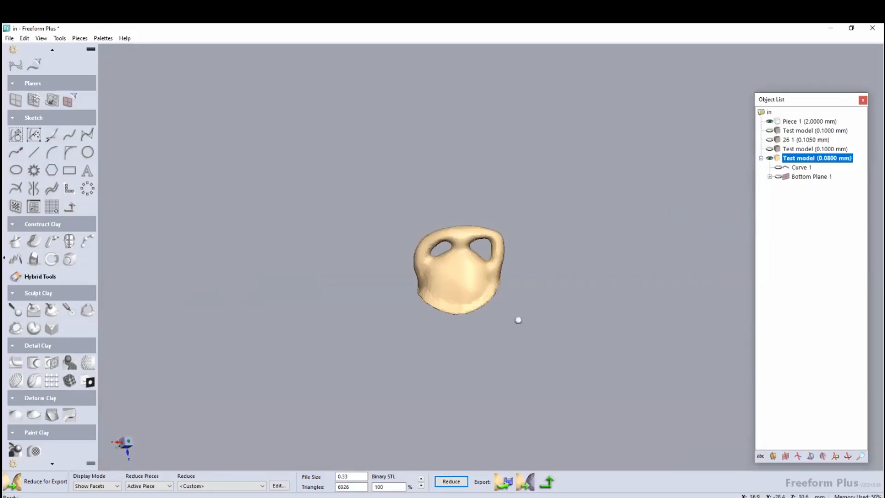
middle_click_drag(489, 291, 479, 290)
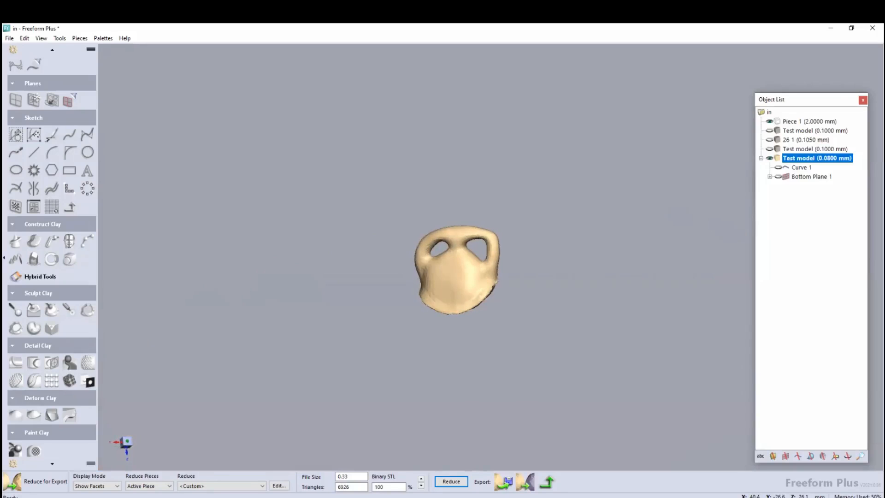
Export the reduced coping as Binary STL, replacing the existing in file in the 1. Introductory course folder
left_click(506, 481)
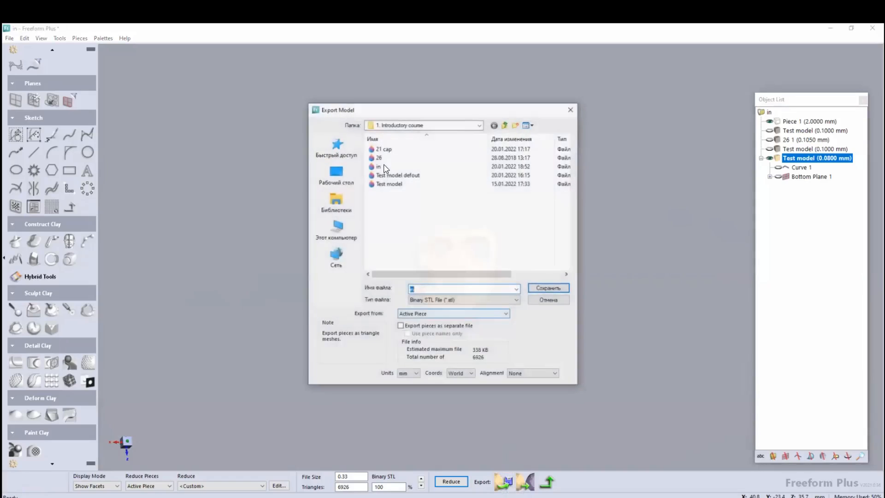
double_click(460, 166)
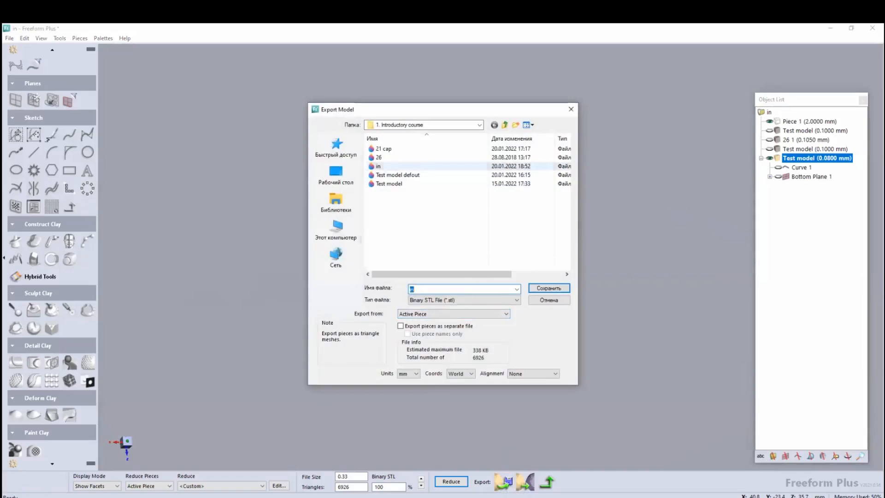
left_click(461, 289)
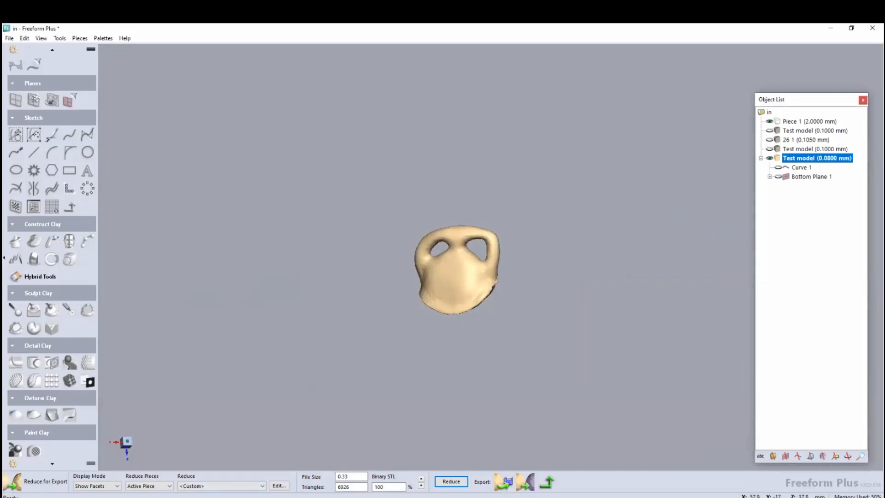
Switch to File Explorer and check the reduced in STL file's size in its properties
left_click(152, 497)
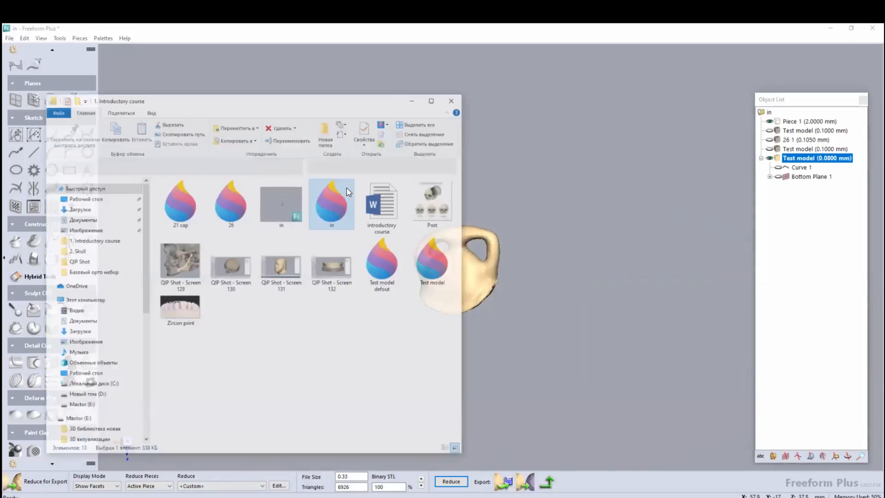
right_click(347, 187)
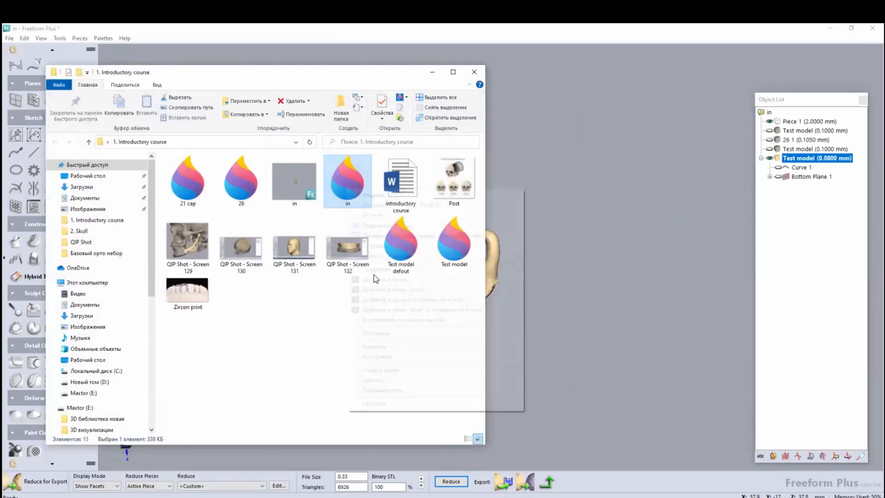
left_click(378, 403)
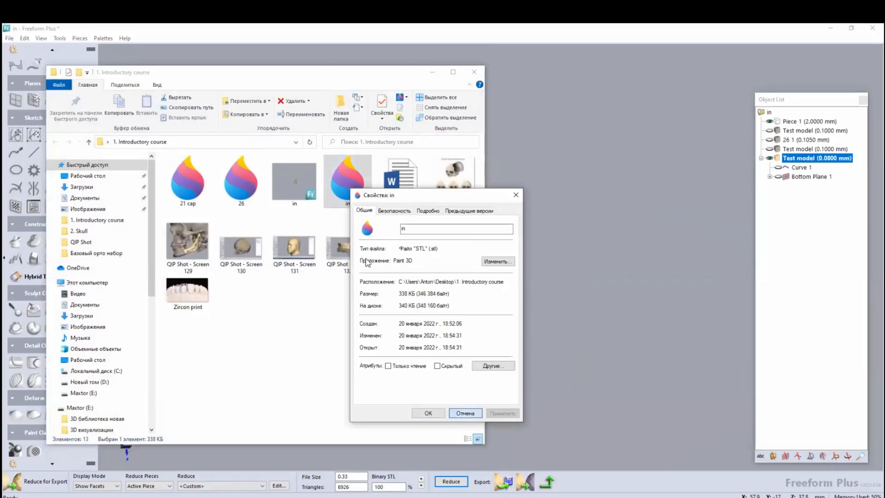
left_click(465, 413)
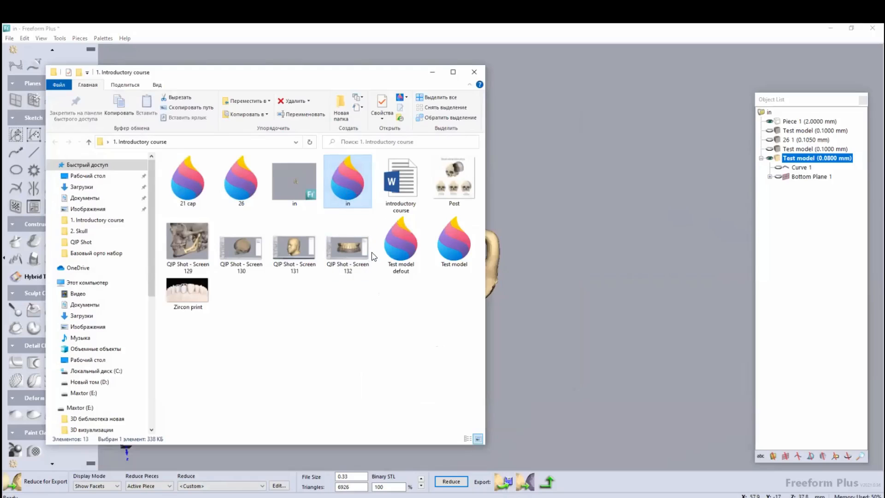
Open the in STL file in Paint 3D to inspect its mesh, close it, and return to the coping in Freeform Plus
key("Return")
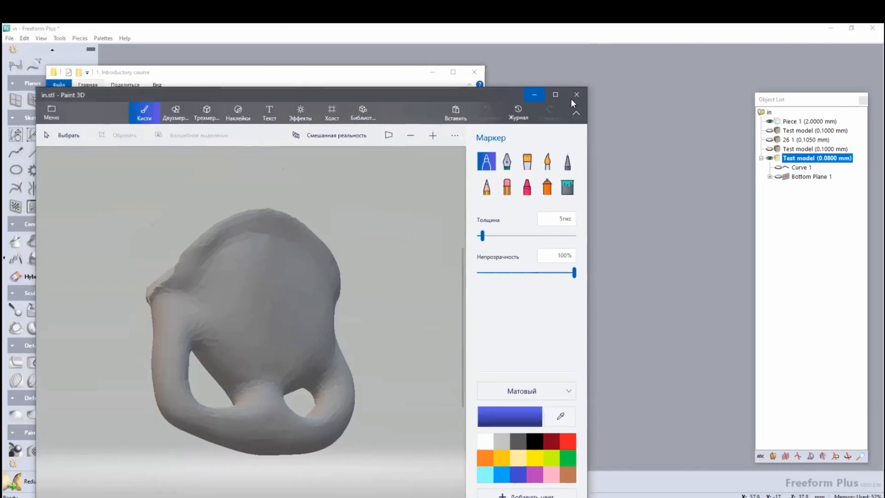
left_click(575, 95)
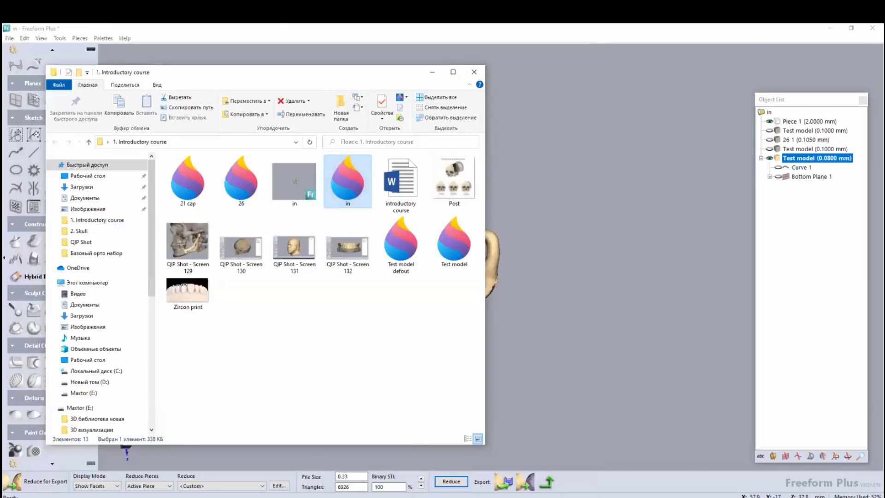
left_click(432, 72)
middle_click_drag(460, 284, 480, 272)
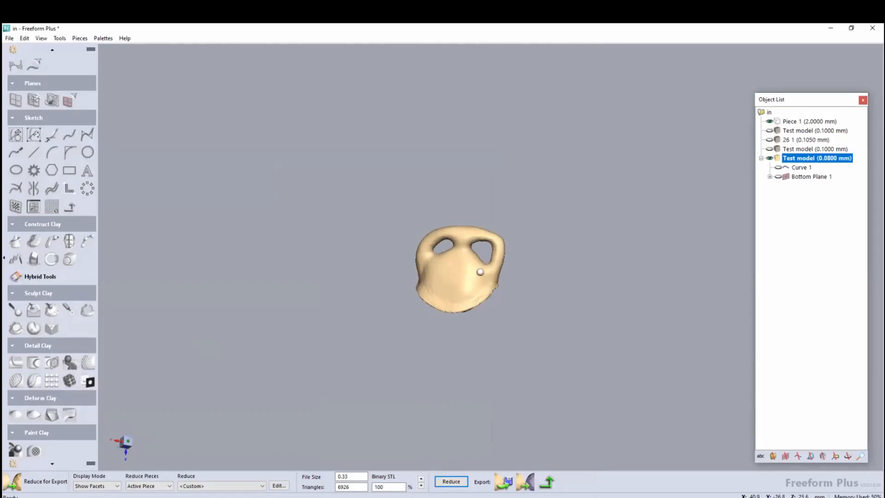